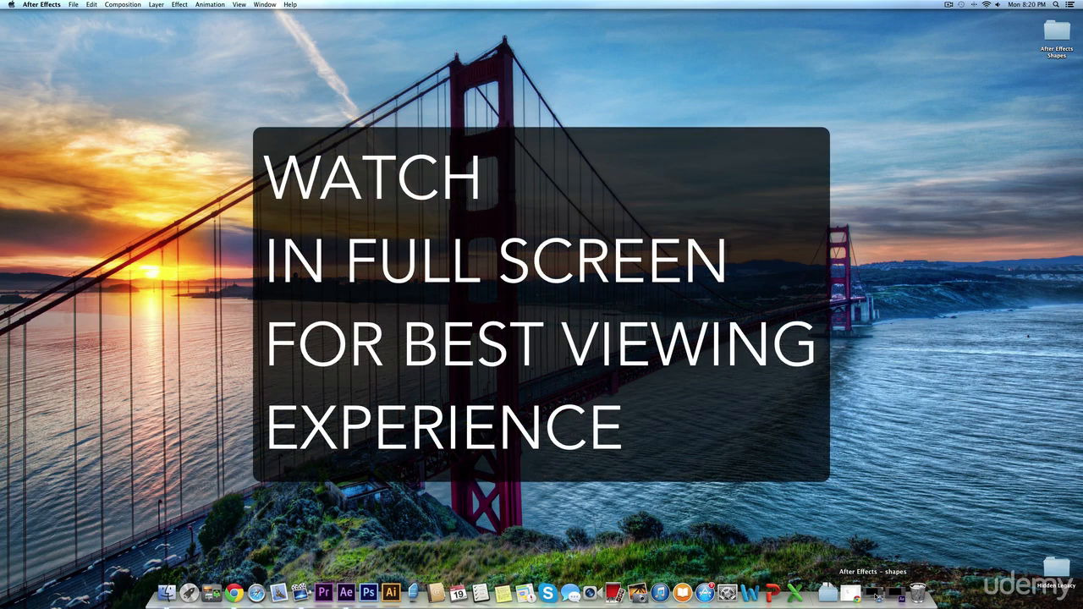
Switch to After Effects, draw a large circle centered in the Stroke vs. Fill composition, and set its stroke width to 46 px.
left_click(876, 595)
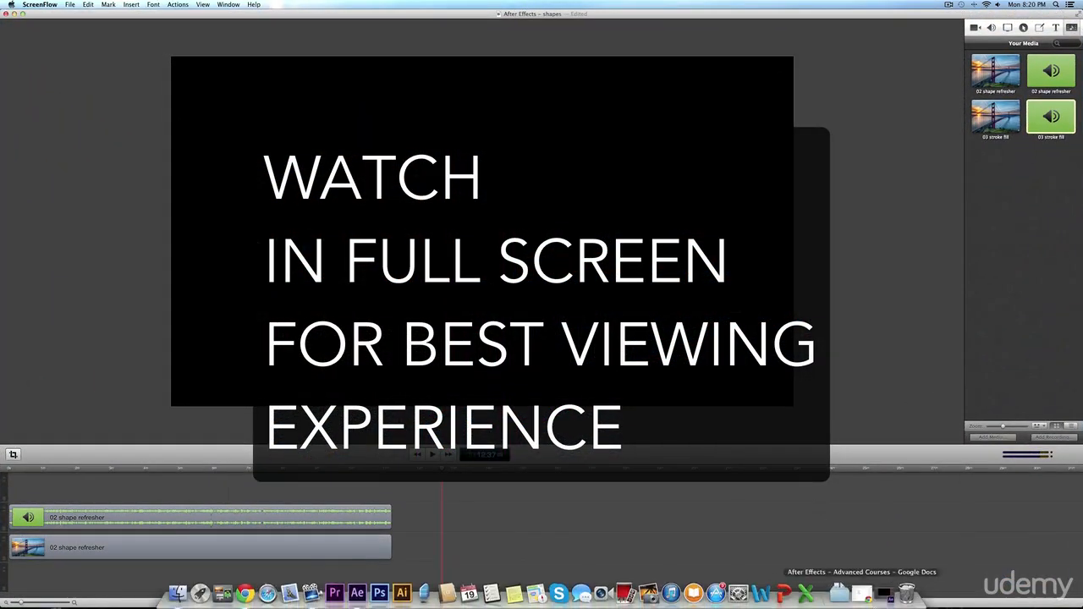
left_click(356, 593)
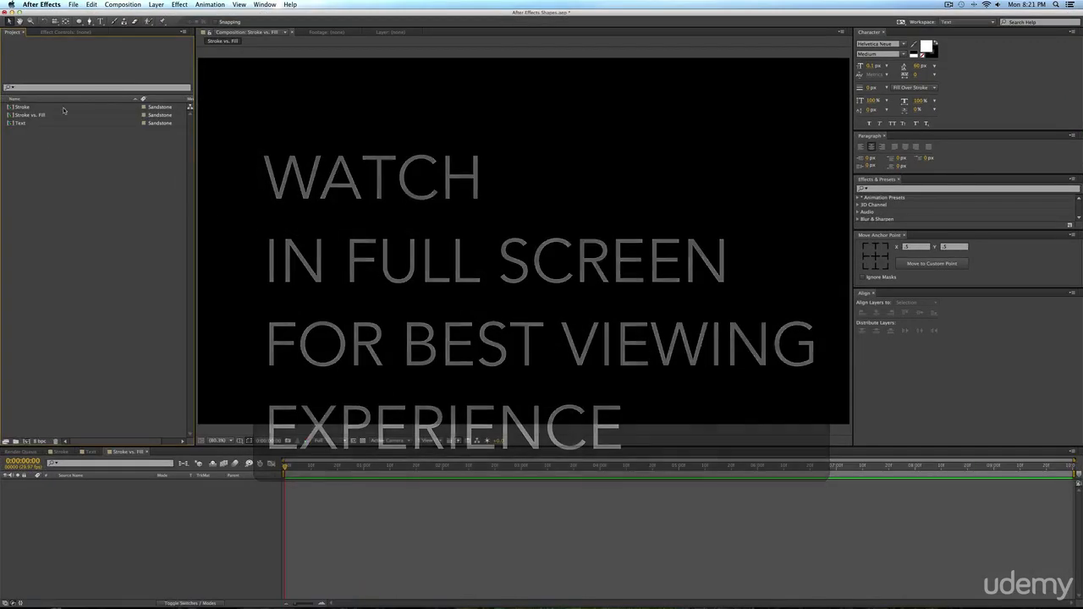
left_click(78, 21)
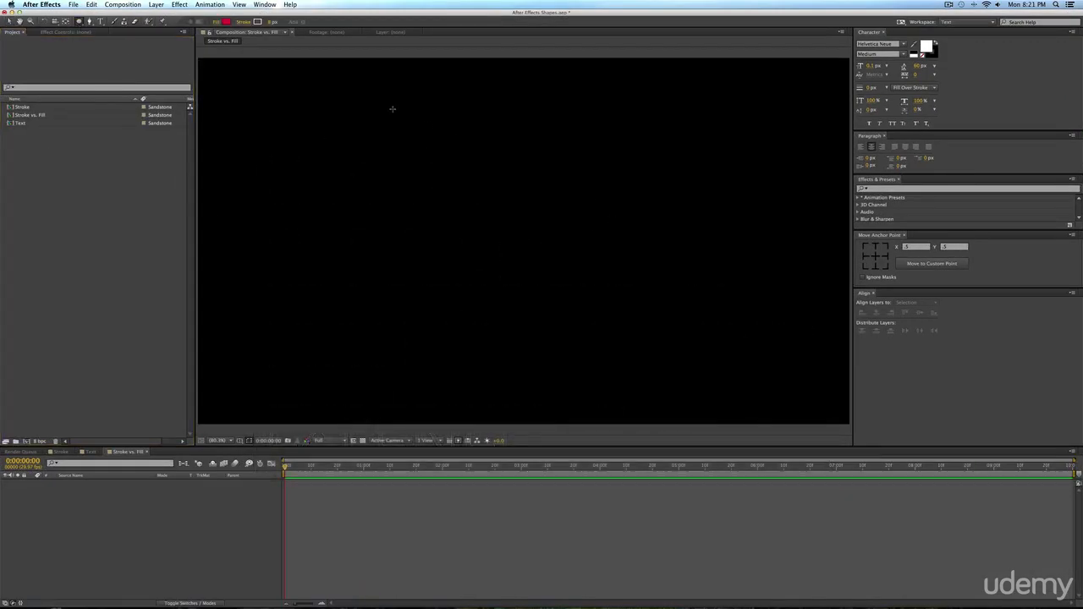
left_click_drag(392, 108, 658, 374)
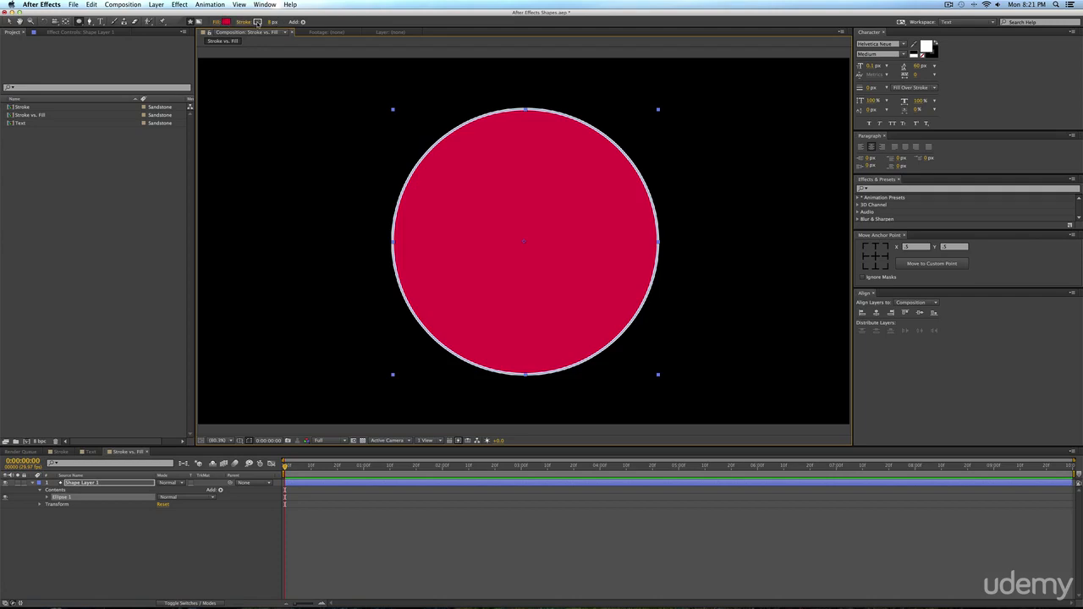
left_click_drag(272, 22, 297, 23)
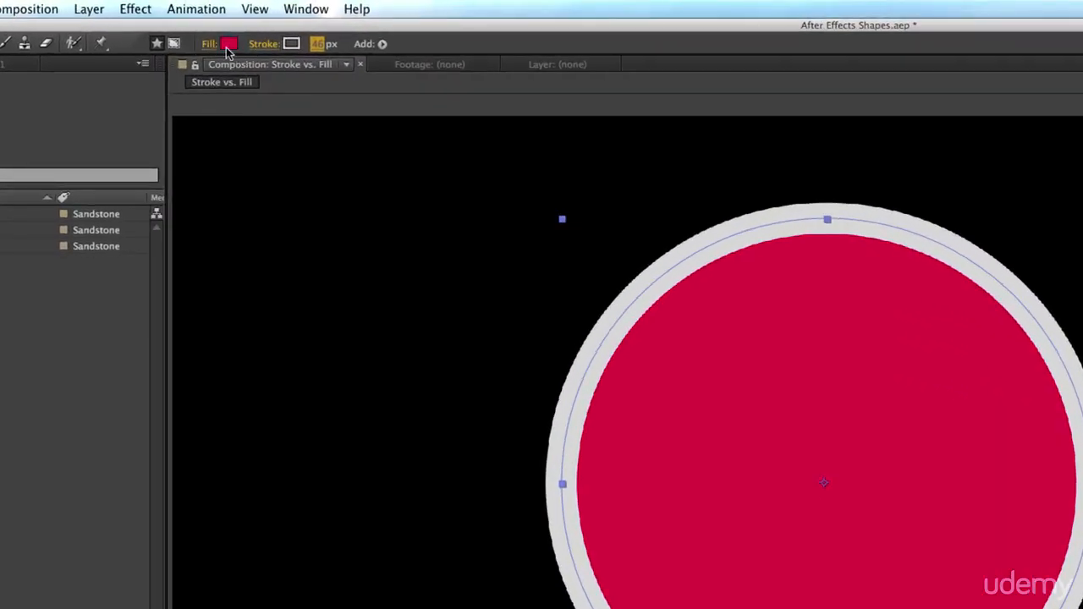
Try the None, Linear Gradient and Radial Gradient fill types on the circle, then return the fill to Solid Color.
left_click(208, 47)
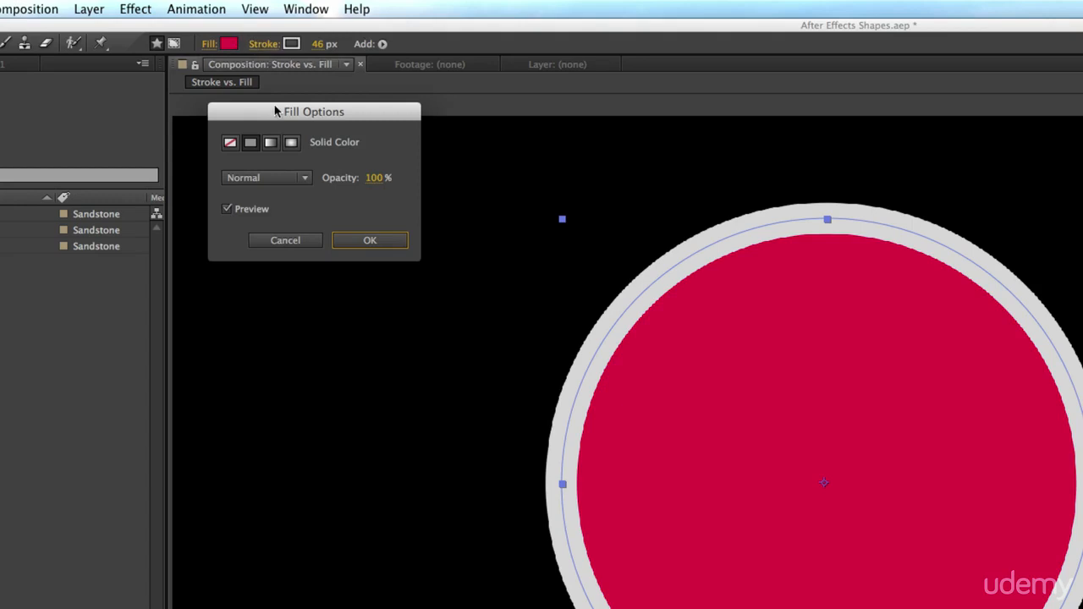
left_click(231, 142)
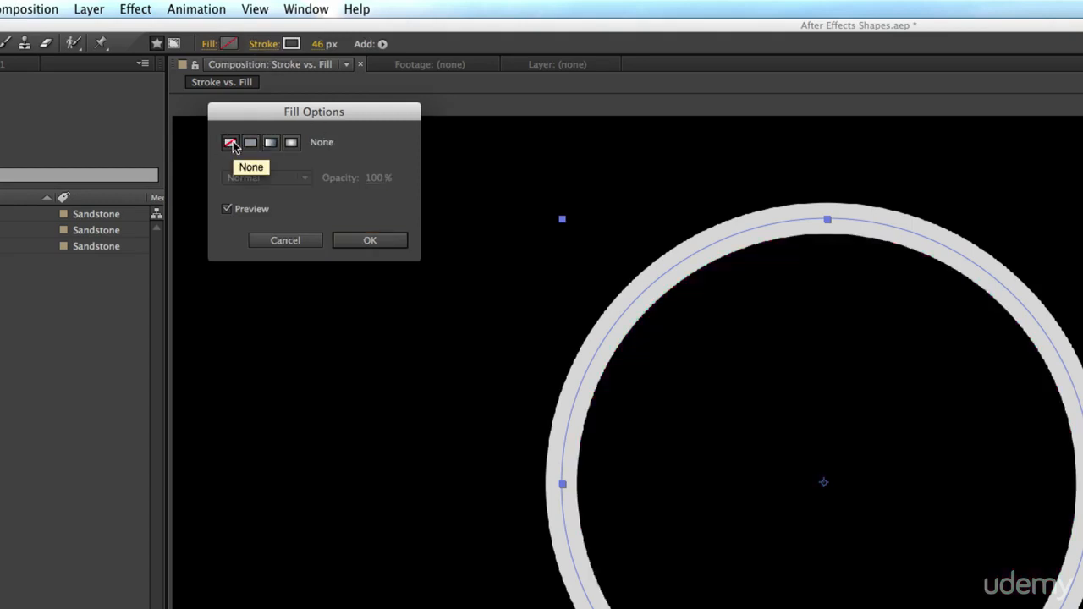
left_click(250, 143)
left_click(271, 143)
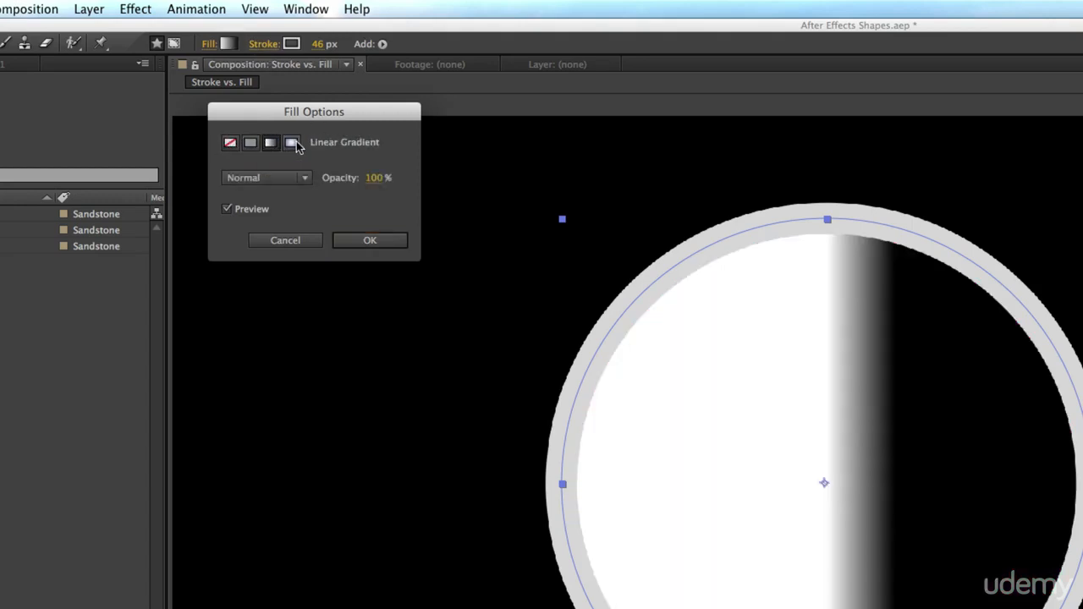
left_click(293, 144)
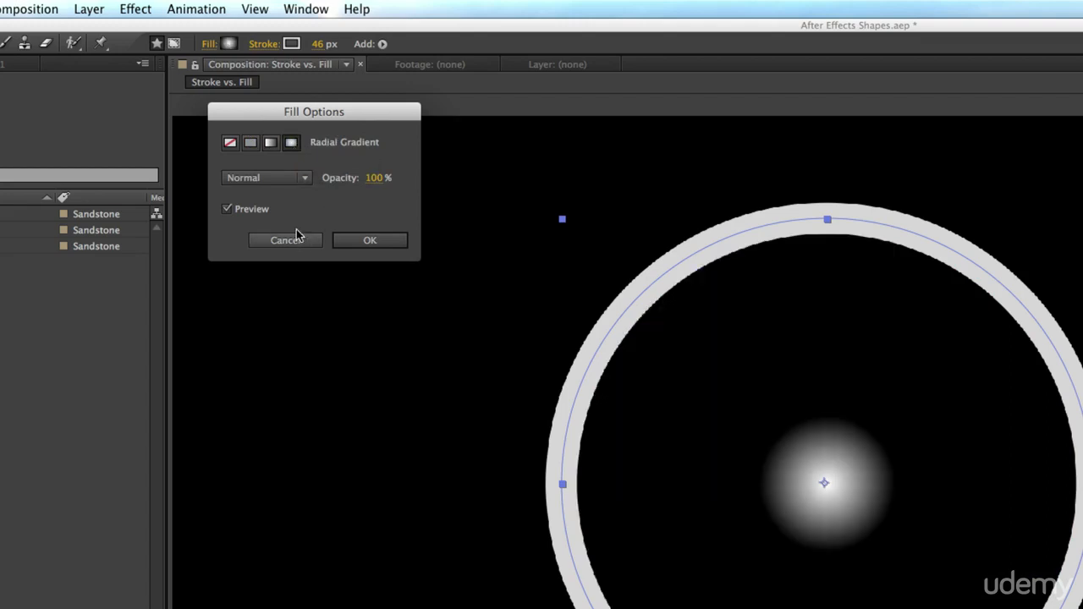
left_click(250, 143)
left_click(347, 240)
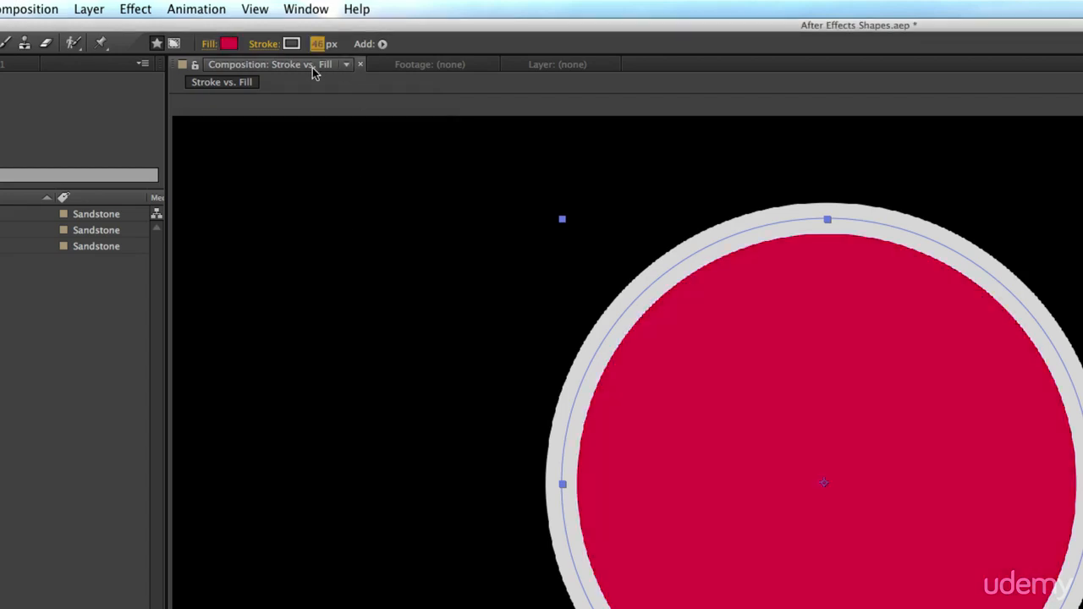
Try the None, Linear Gradient and Radial Gradient stroke types on the circle, then return the stroke to Solid Color.
left_click(291, 43)
left_click(582, 199)
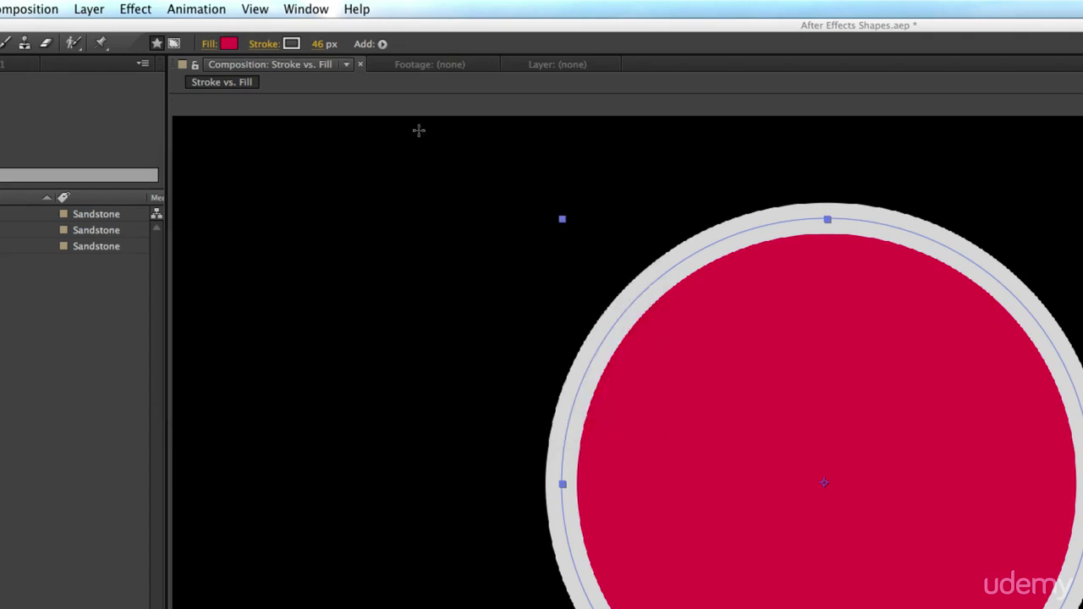
left_click(264, 44)
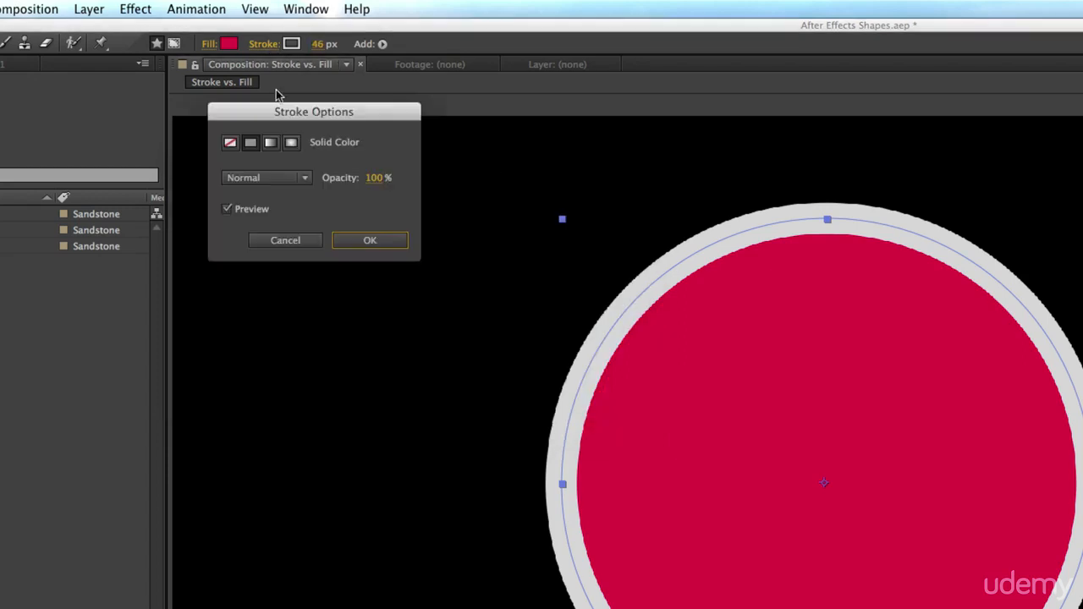
left_click(225, 143)
left_click(252, 144)
left_click(270, 142)
left_click(291, 142)
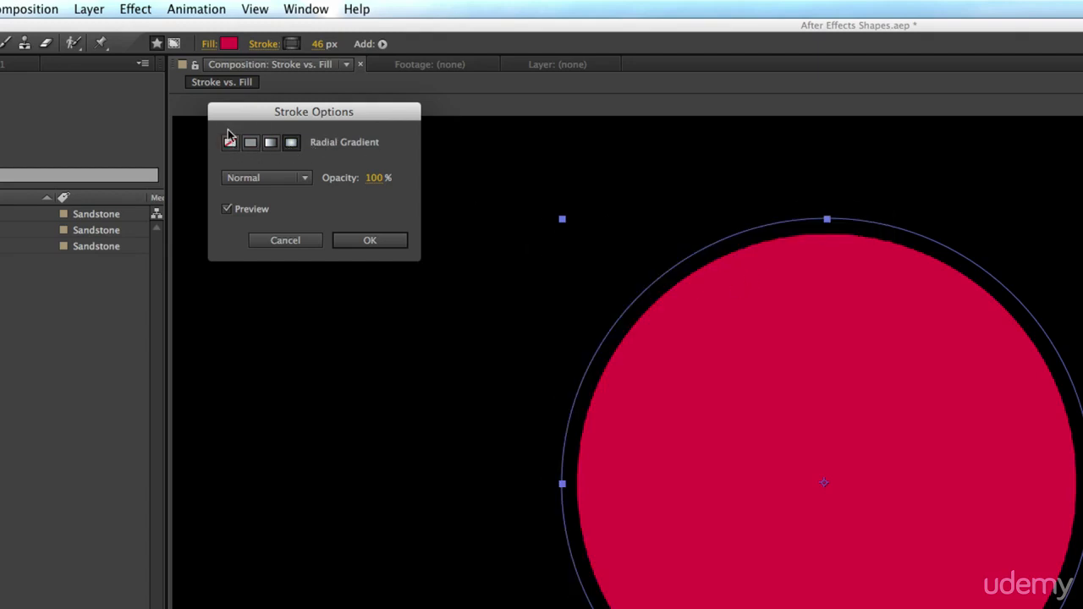
left_click(230, 141)
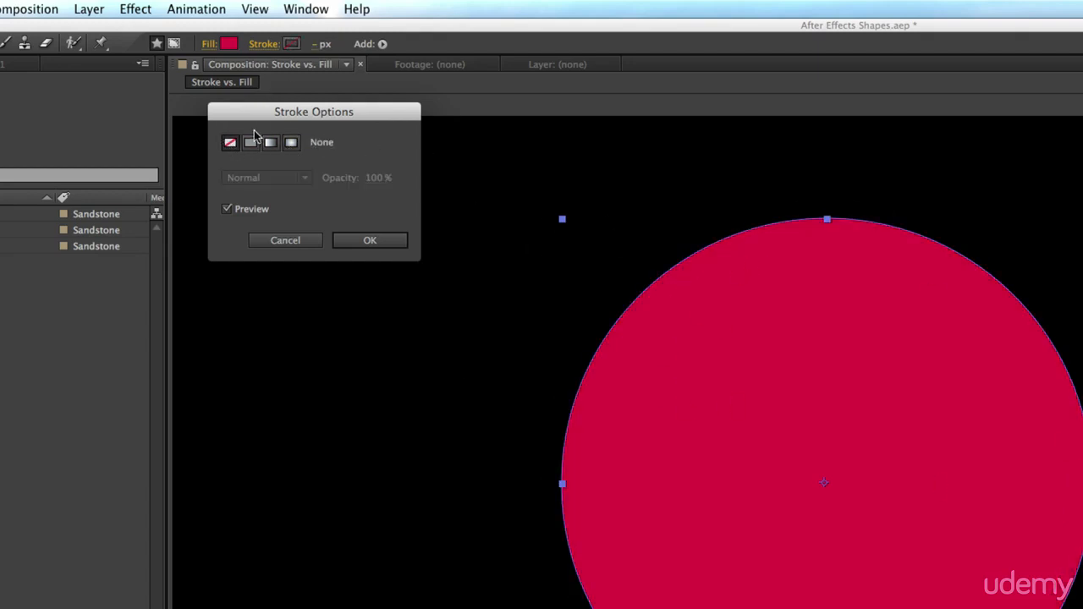
left_click(251, 142)
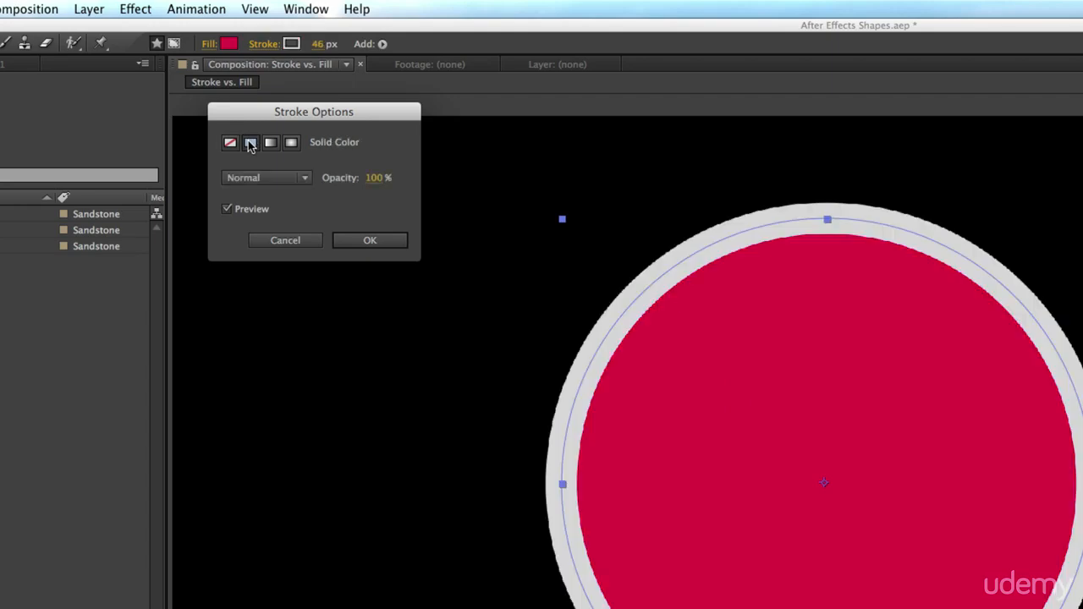
left_click(370, 240)
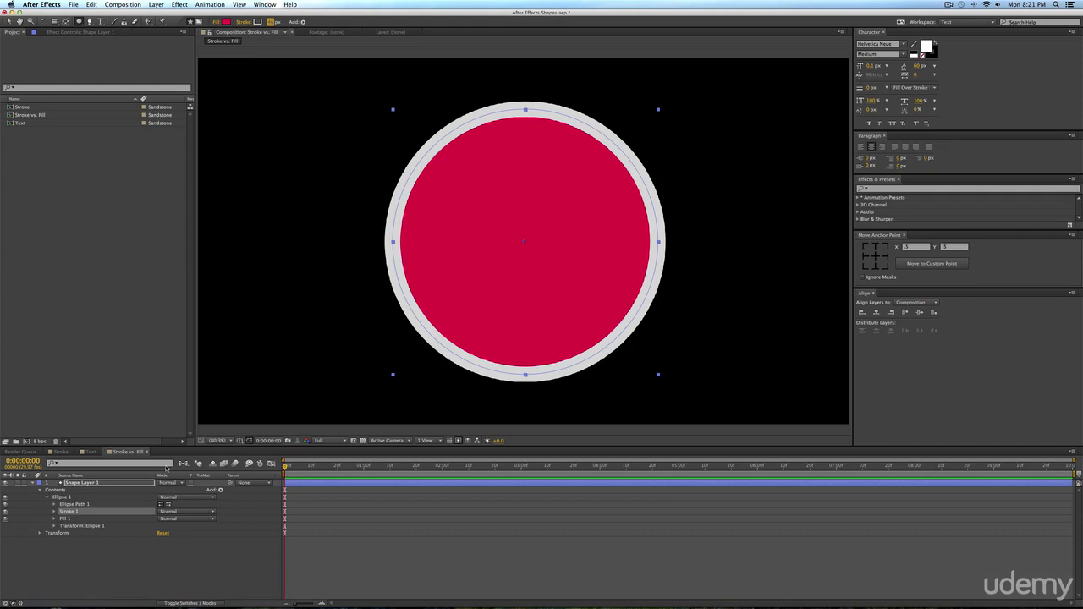
Expand the shape layer's contents and rename the Ellipse 1 group as "Whatever you want!".
left_click(41, 489)
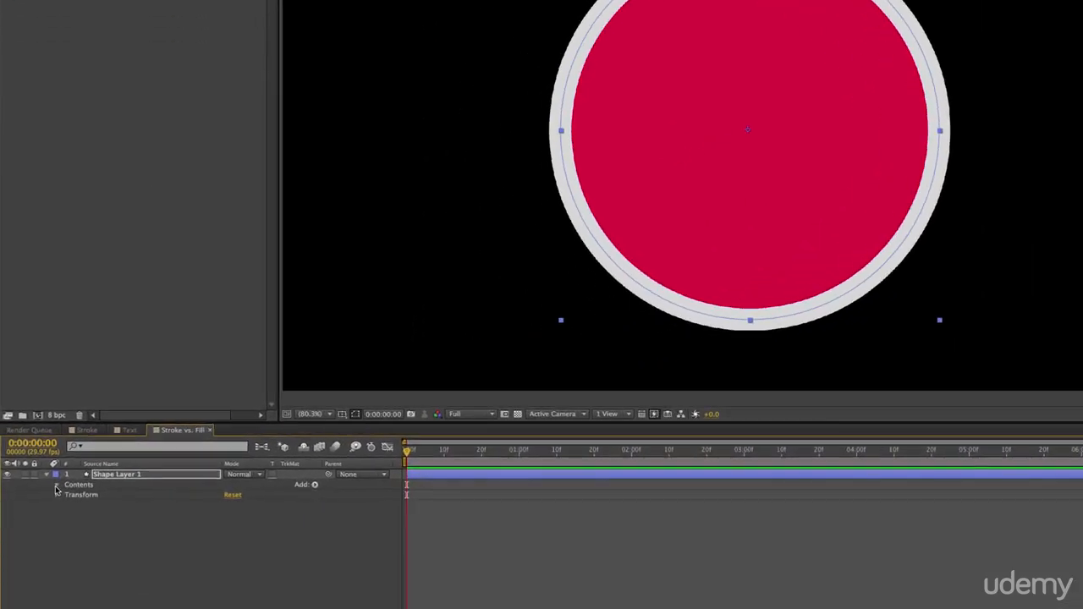
left_click(39, 490)
left_click(66, 498)
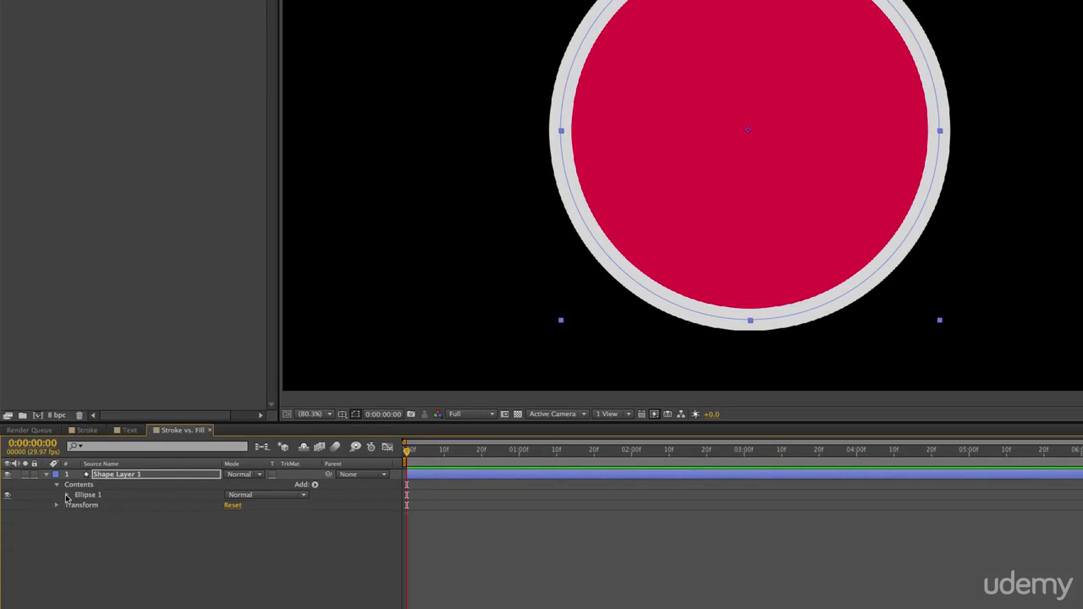
left_click(66, 498)
left_click(69, 497)
left_click(91, 495)
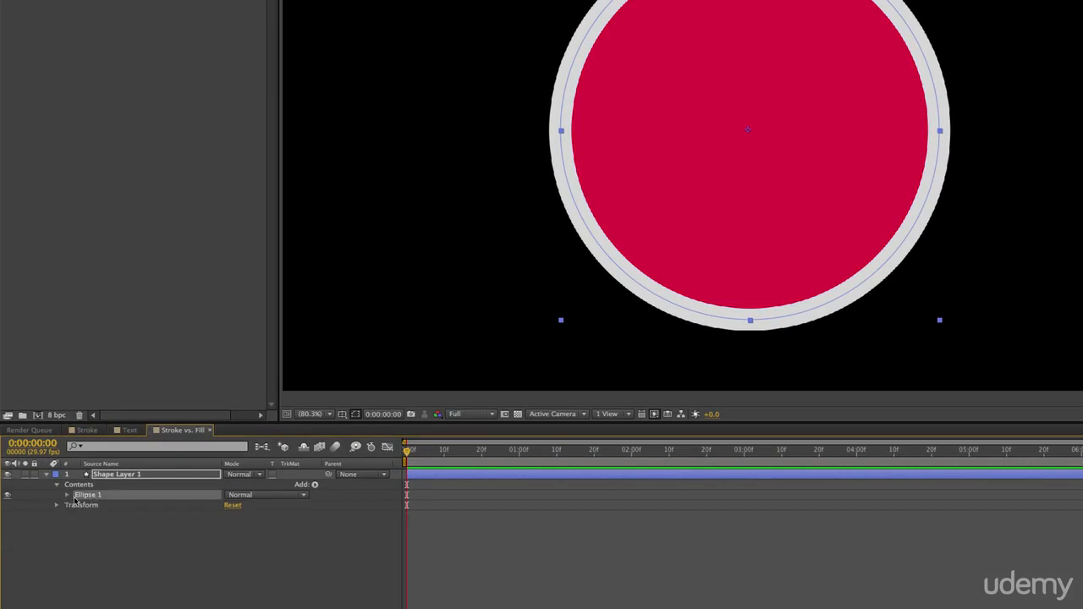
left_click(69, 497)
key("Return")
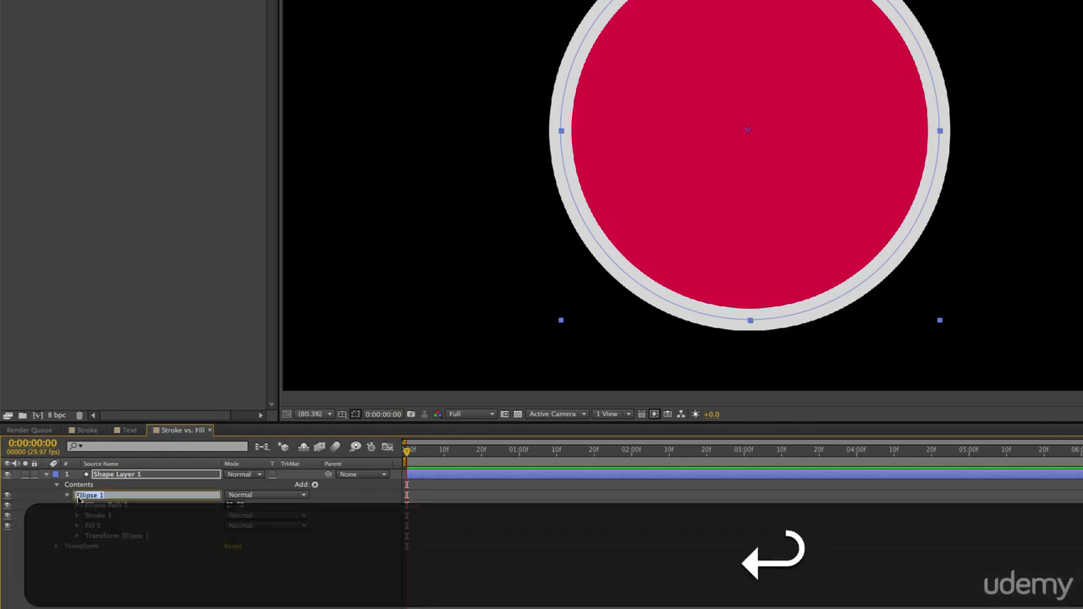
type("Whatever you want!")
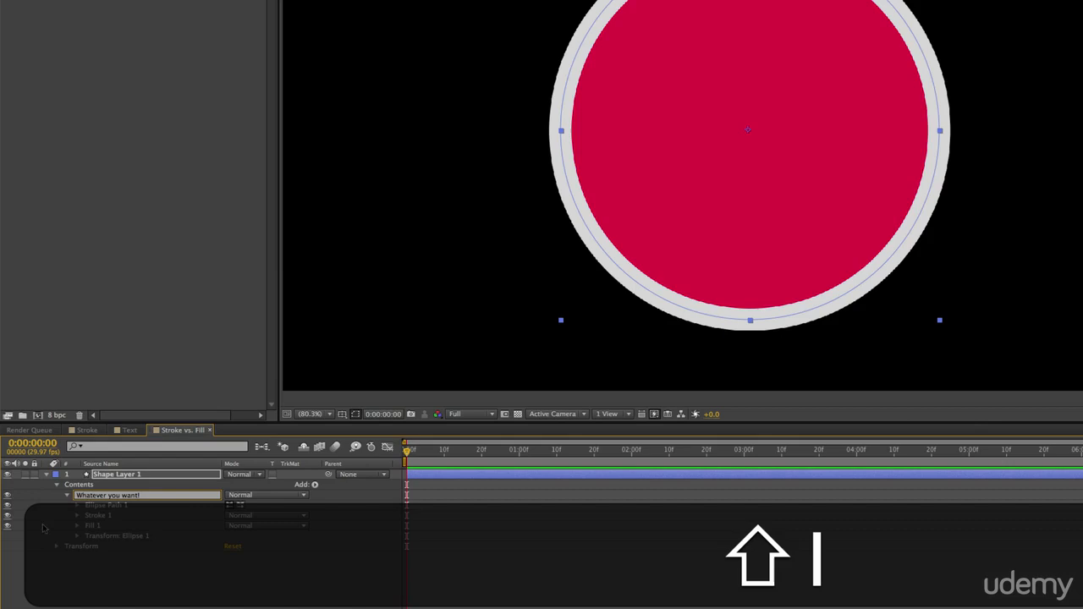
key("Return")
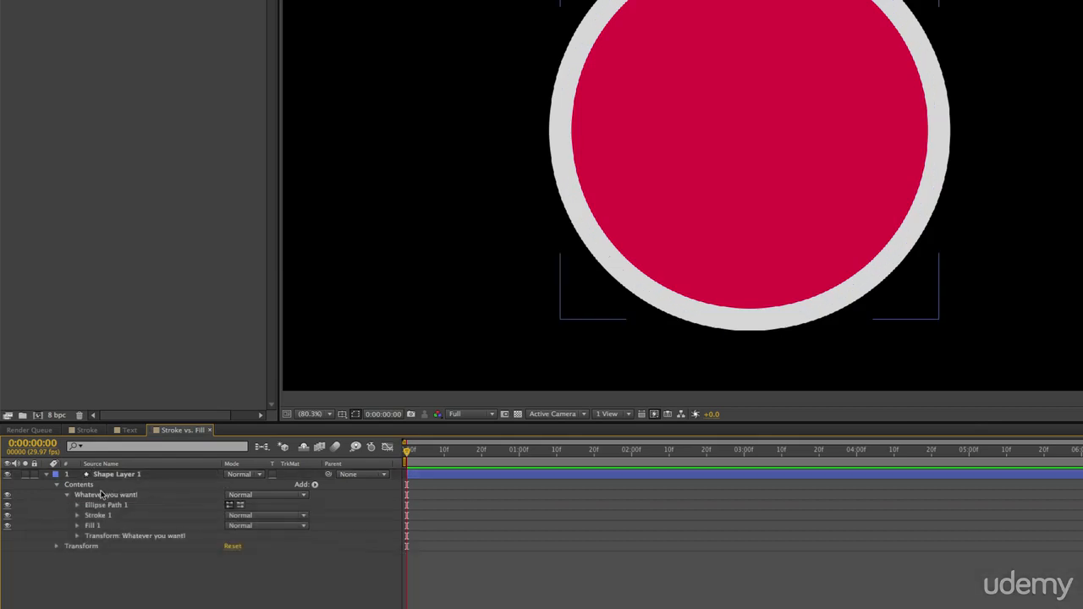
Expand Fill 1 in the renamed ellipse group and change its color to a lighter pink.
left_click(108, 496)
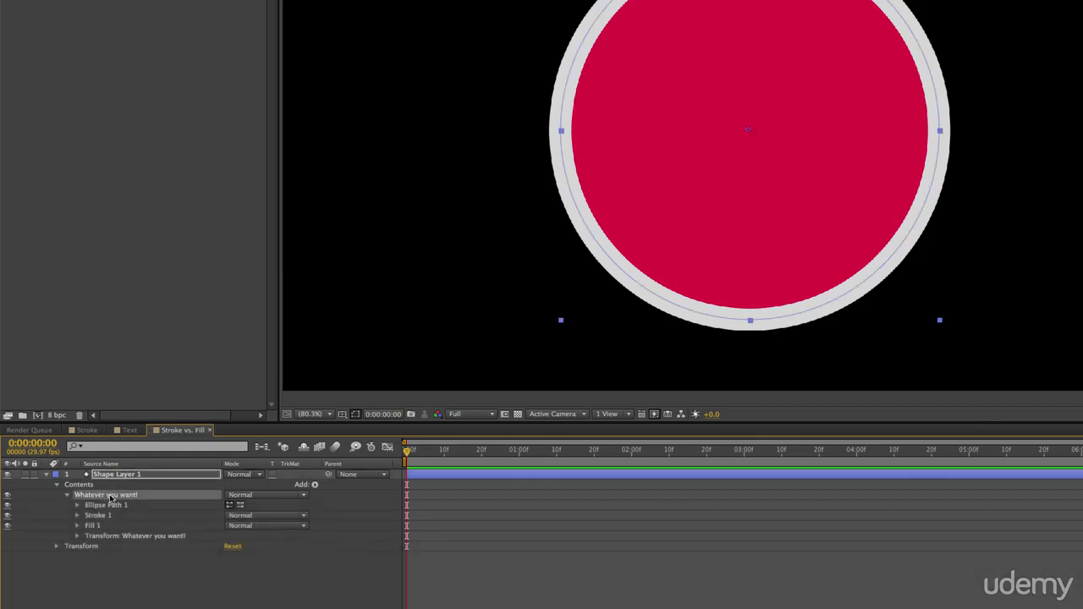
left_click(78, 525)
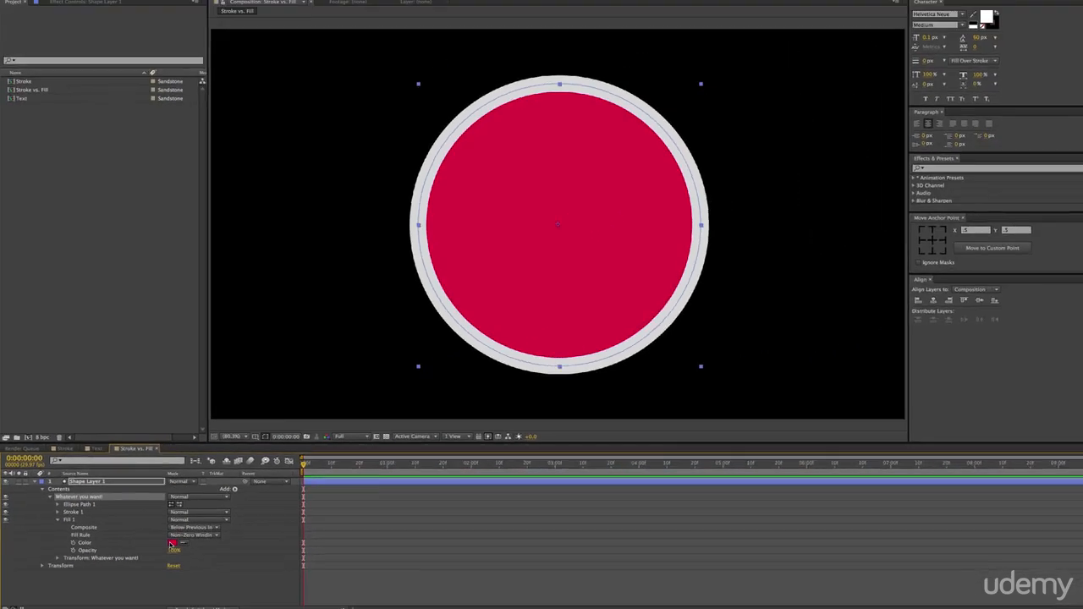
left_click(229, 557)
left_click(268, 153)
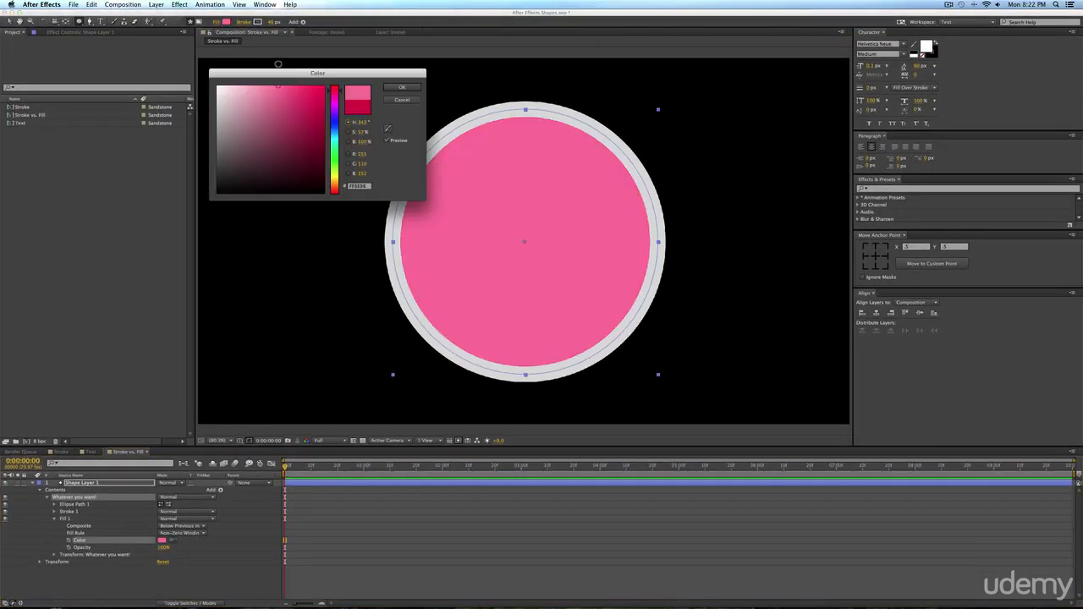
left_click(402, 87)
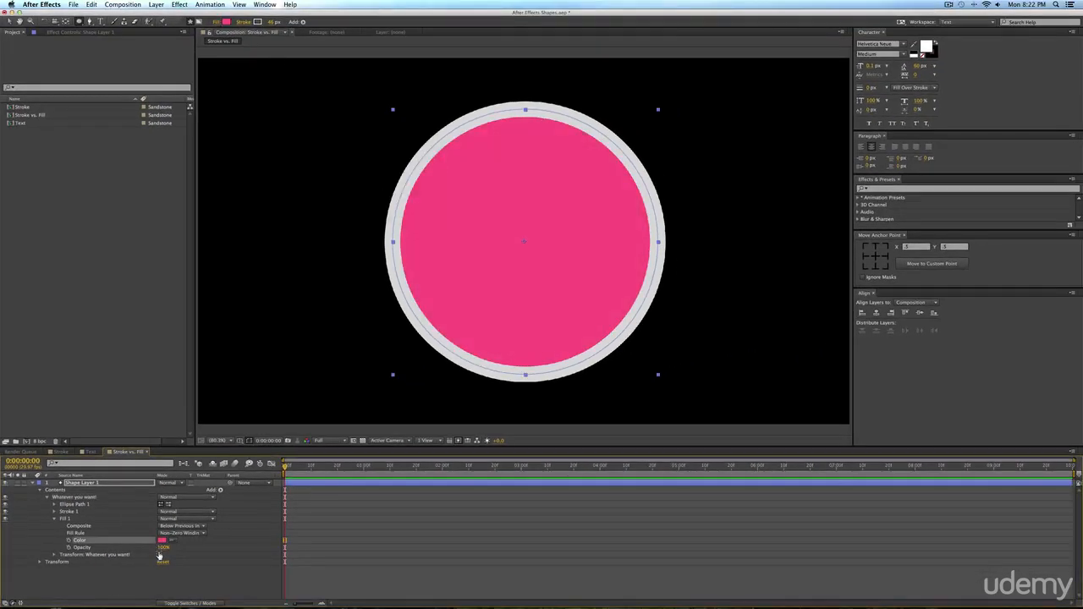
Lower Fill 1's opacity to 1%, and try deleting the fill before undoing the deletion.
left_click_drag(162, 548, 82, 550)
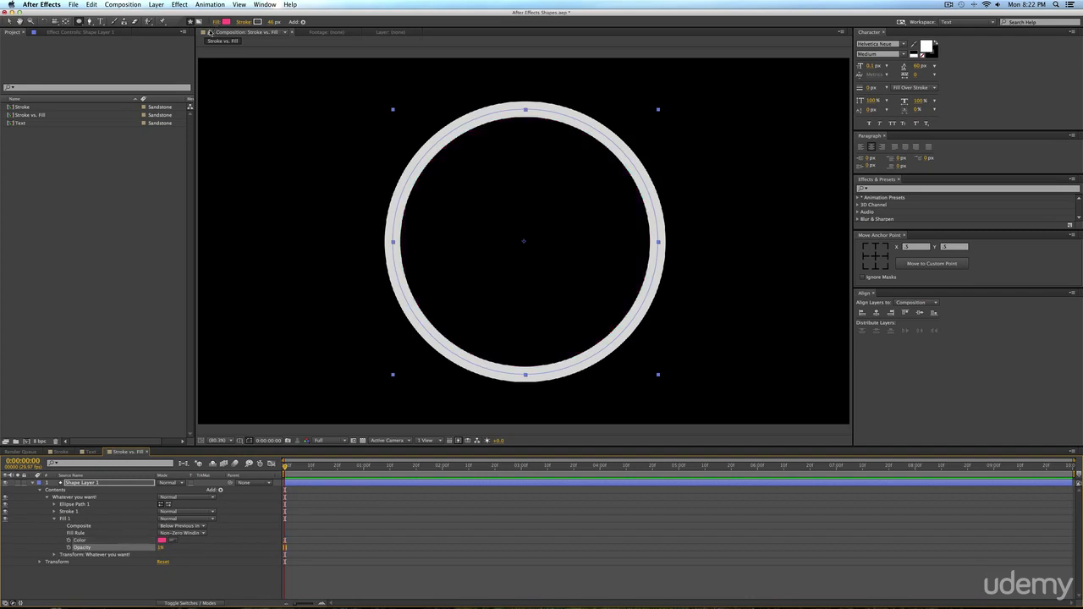
left_click(74, 519)
key("BackSpace")
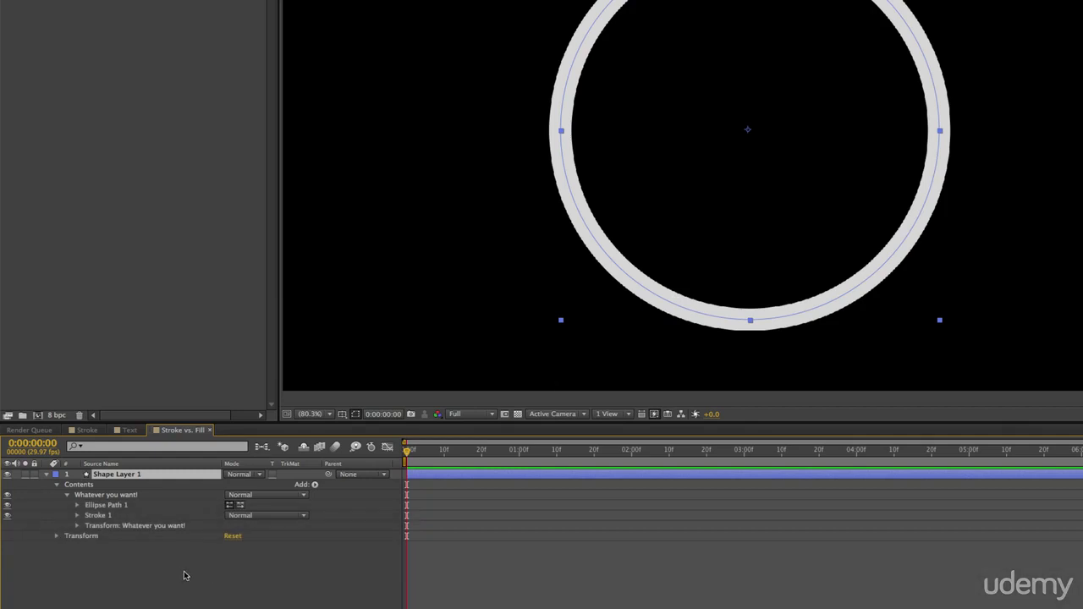
key("super+z")
Raise Fill 1's opacity to 100%, bring it down to 0%, and collapse its properties.
left_click(77, 525)
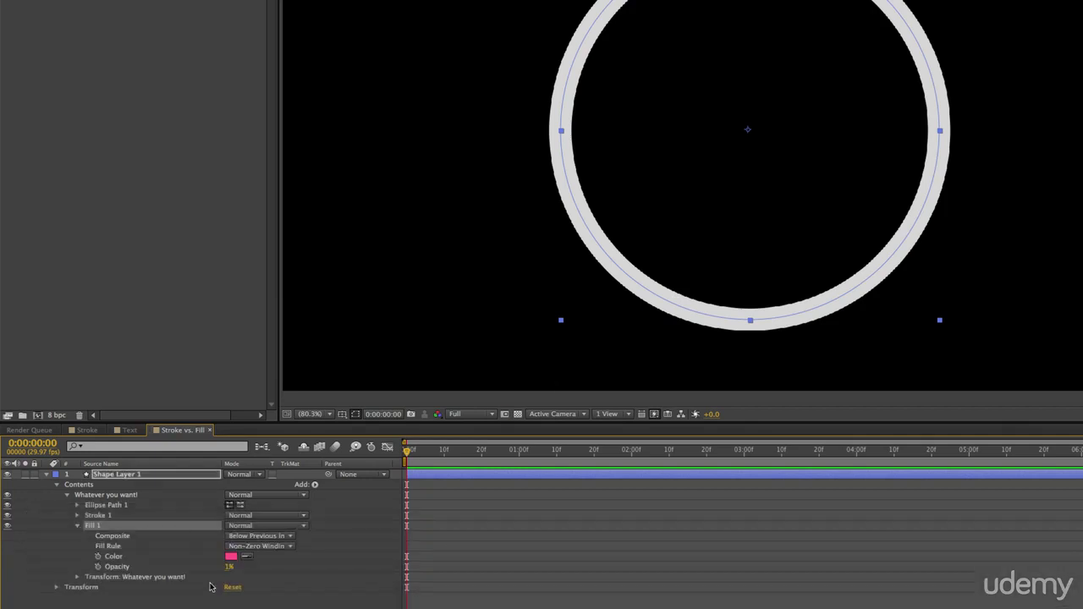
left_click_drag(235, 570, 340, 563)
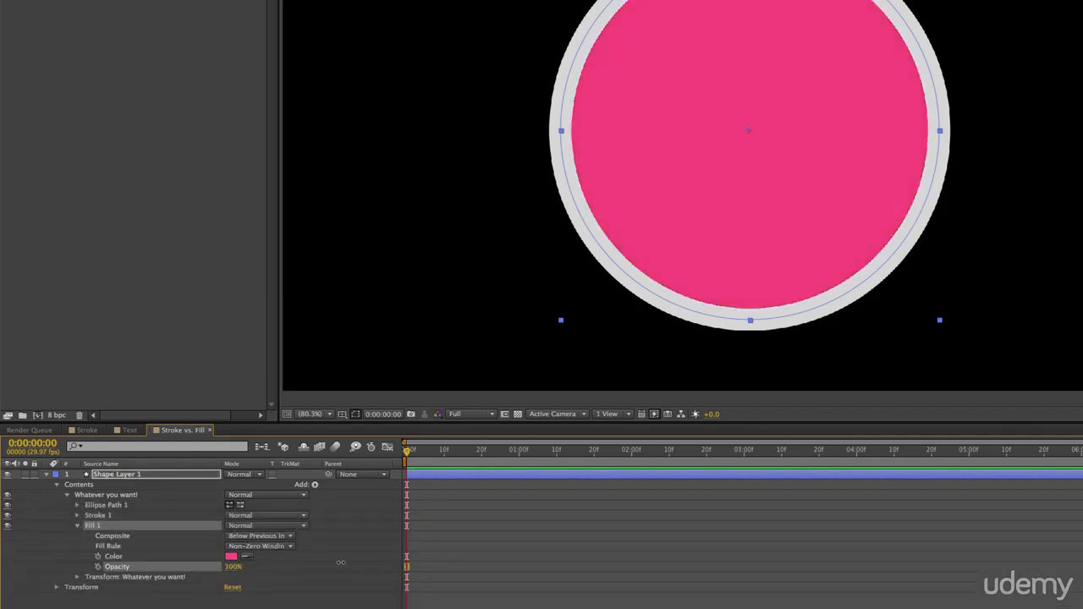
left_click_drag(234, 568, 168, 566)
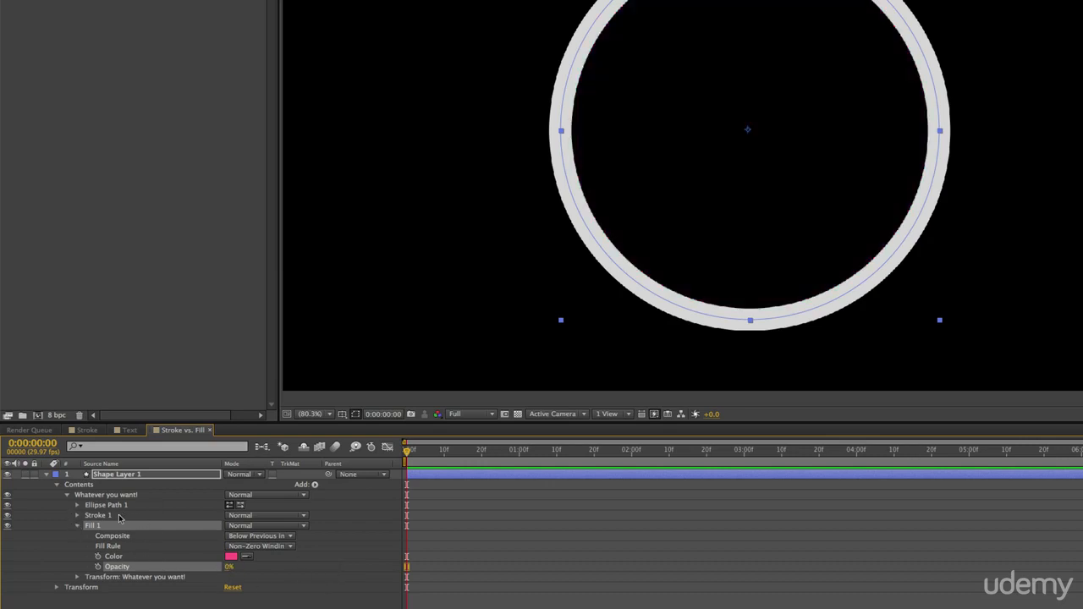
left_click(77, 526)
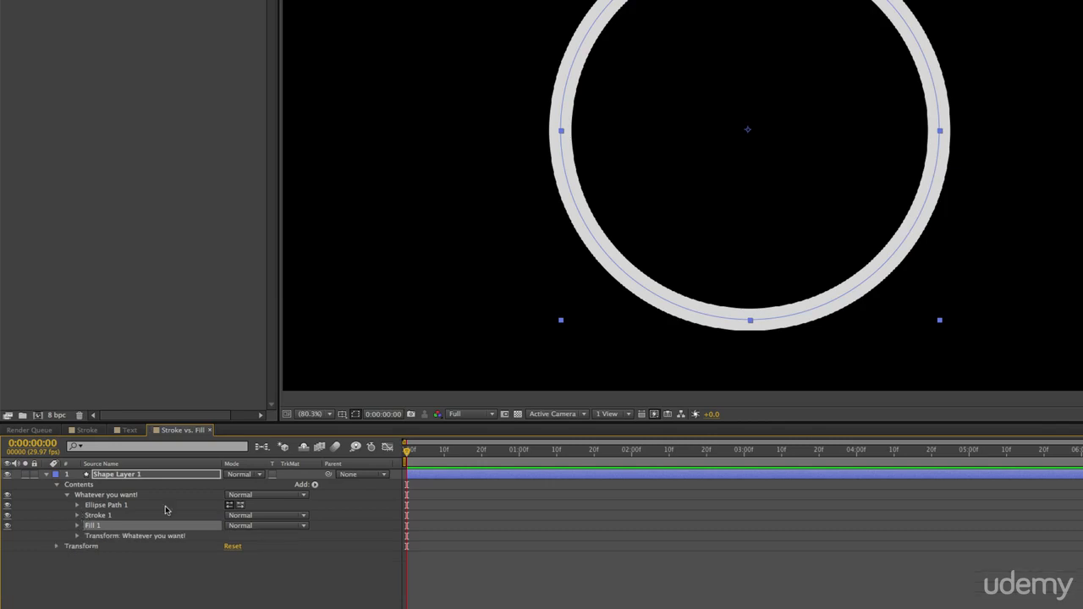
Expand Stroke 1's properties in an enlarged timeline and adjust the stroke opacity, leaving it at 100%.
left_click(77, 516)
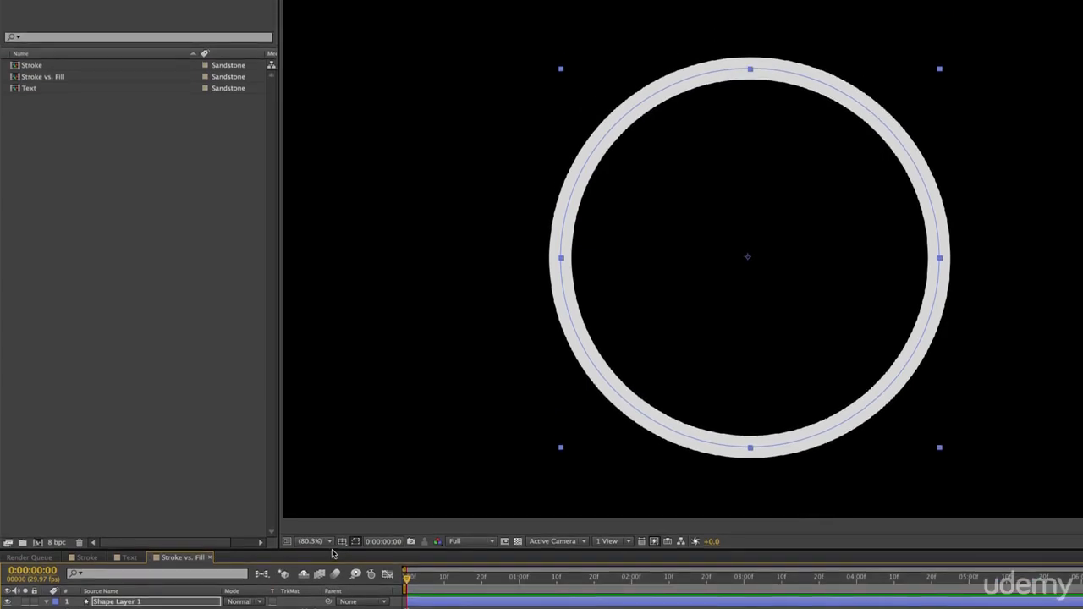
left_click_drag(332, 554, 368, 375)
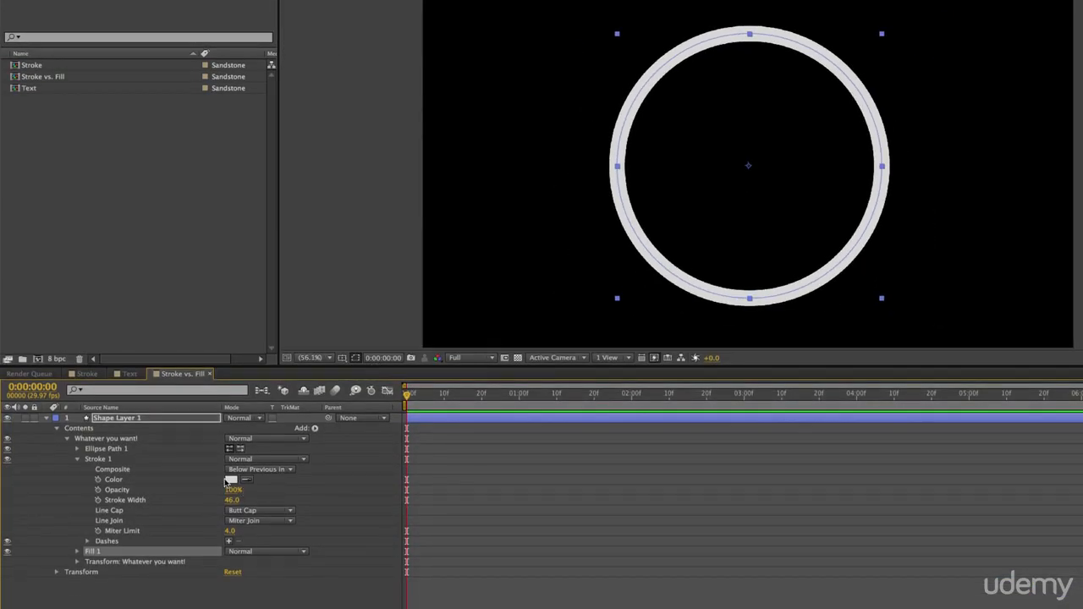
mouse_move(230, 490)
left_mouse_down()
mouse_move(275, 493)
mouse_move(235, 495)
left_mouse_up()
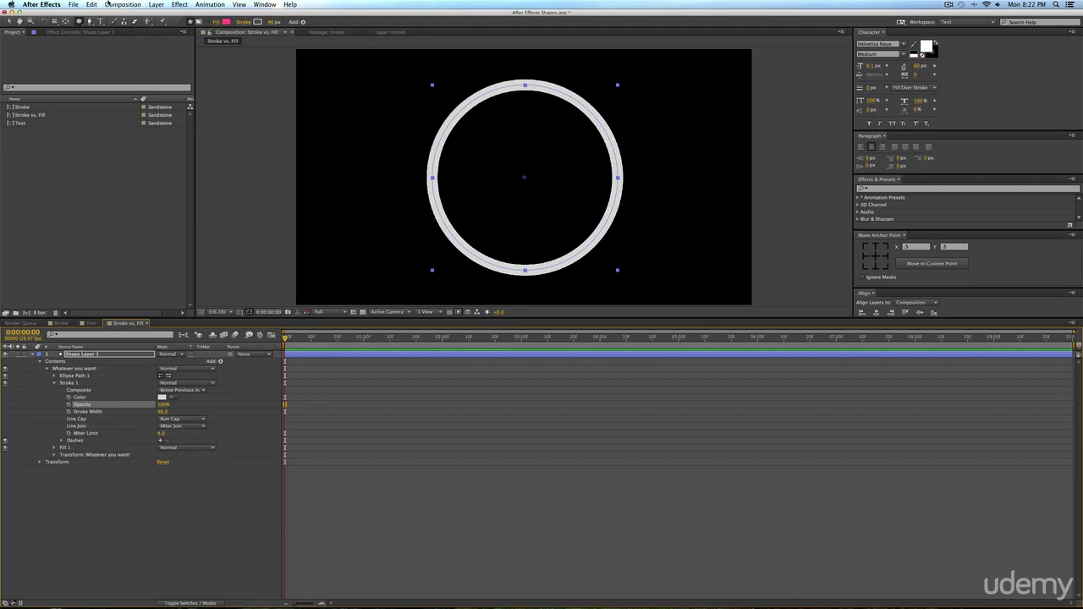
Hide Shape Layer 1 and draw a straight horizontal line with the Pen tool as a new shape layer.
left_click(319, 358)
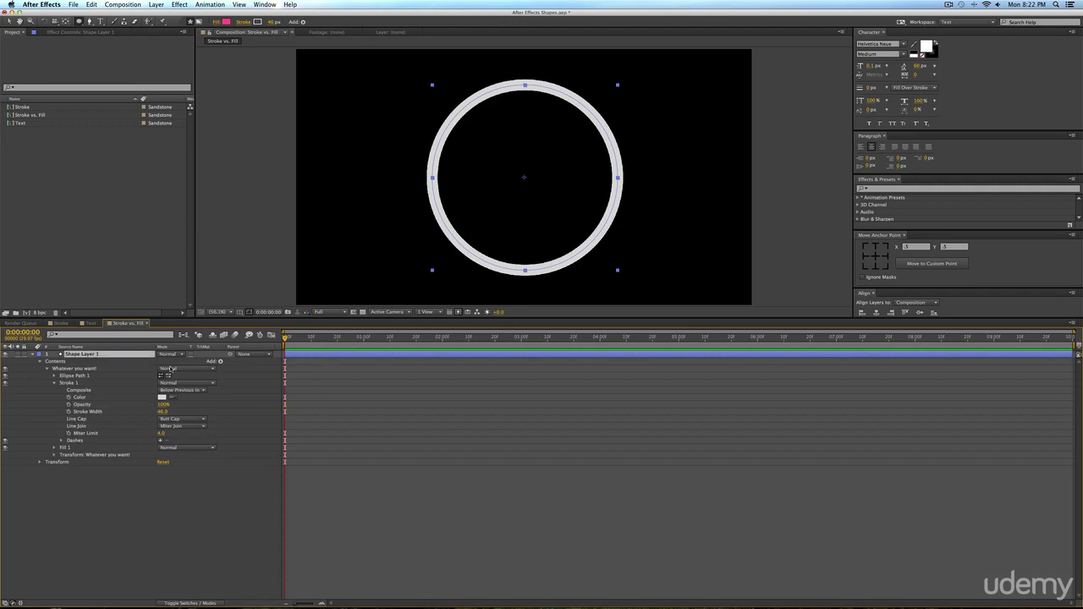
left_click(4, 354)
left_click(391, 351)
left_click(89, 21)
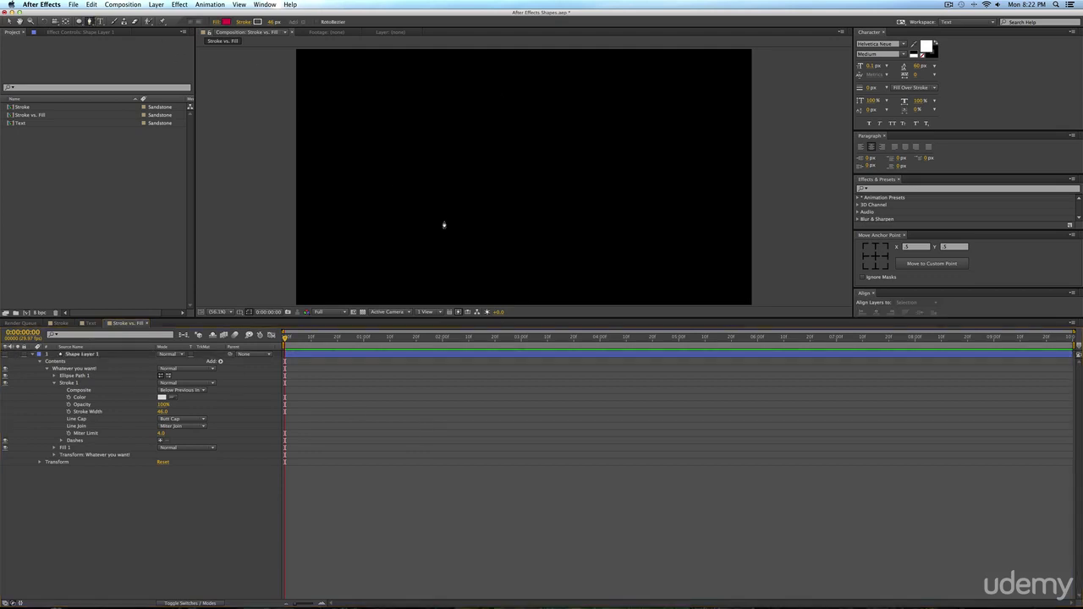
left_click(410, 159)
left_click(626, 159, "shift")
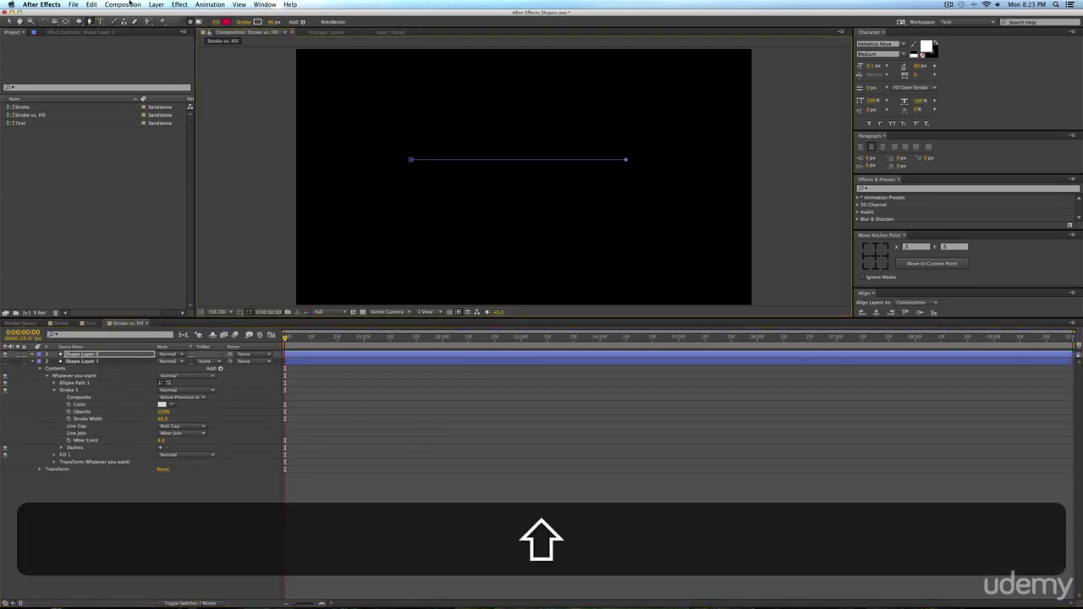
Widen the line's stroke to 223 px and expand Stroke 1 under Shape 1 in Shape Layer 2.
mouse_move(274, 22)
left_mouse_down()
mouse_move(258, 22)
mouse_move(384, 22)
mouse_move(348, 28)
left_mouse_up()
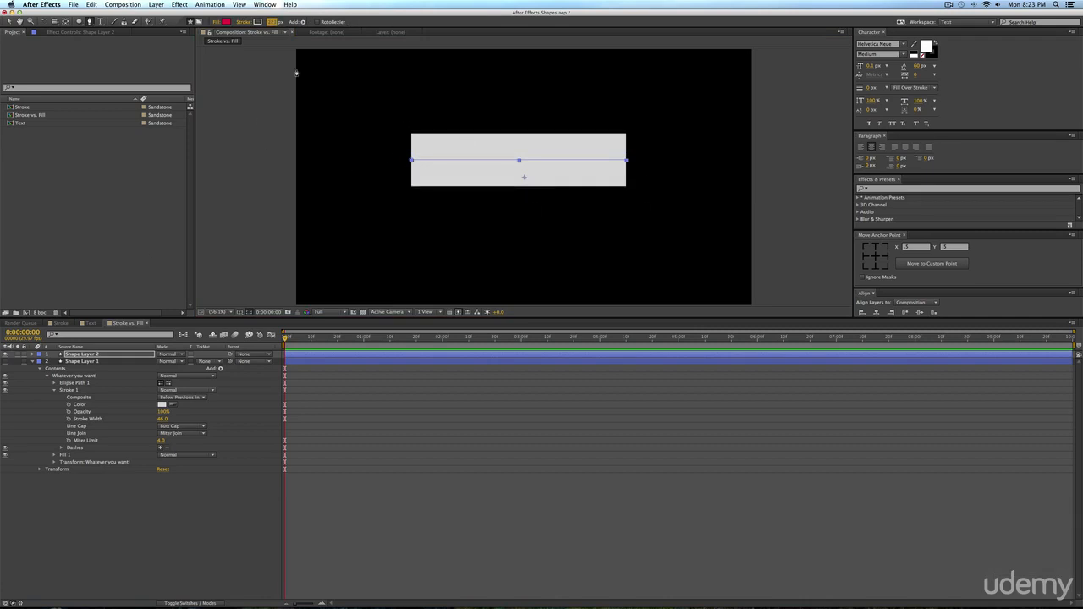
left_click(32, 354)
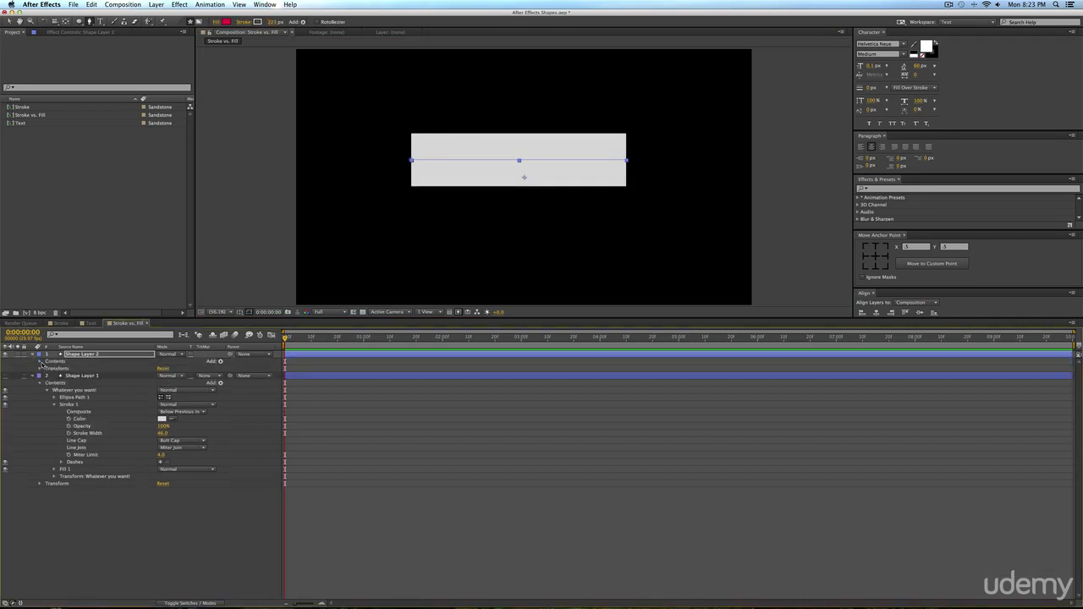
left_click(41, 362)
left_click(47, 369)
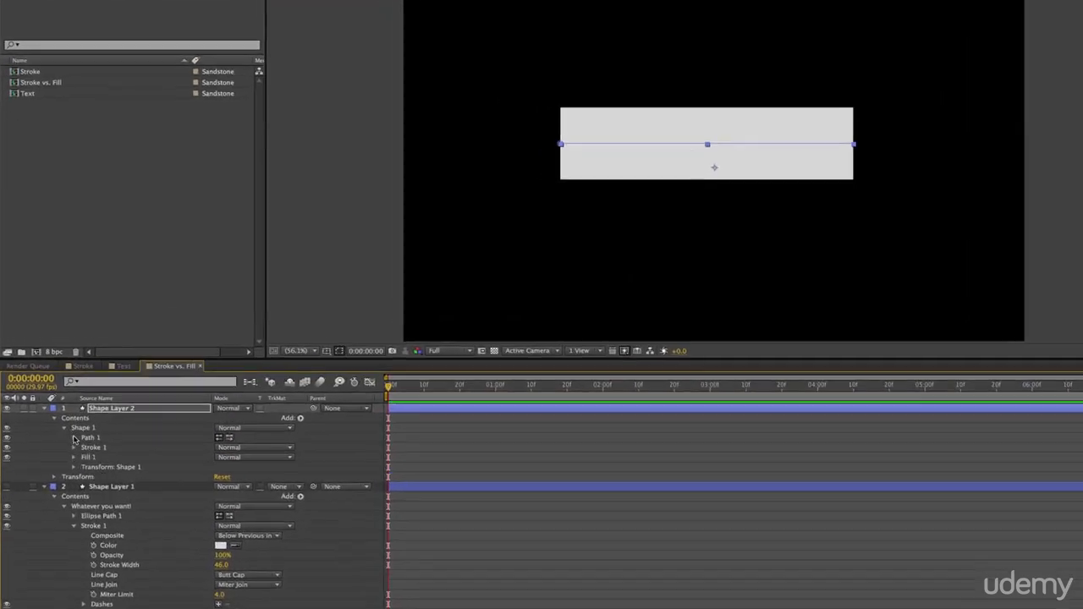
left_click(76, 459)
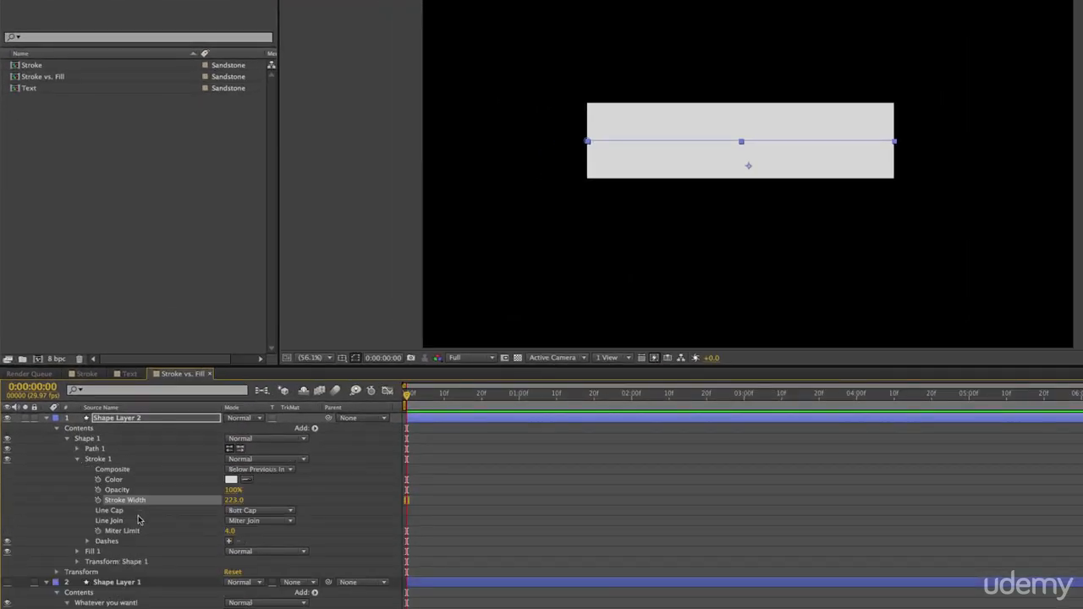
Switch the line's Line Cap between Round Cap and Butt Cap, leaving it on Round Cap.
left_click(264, 510)
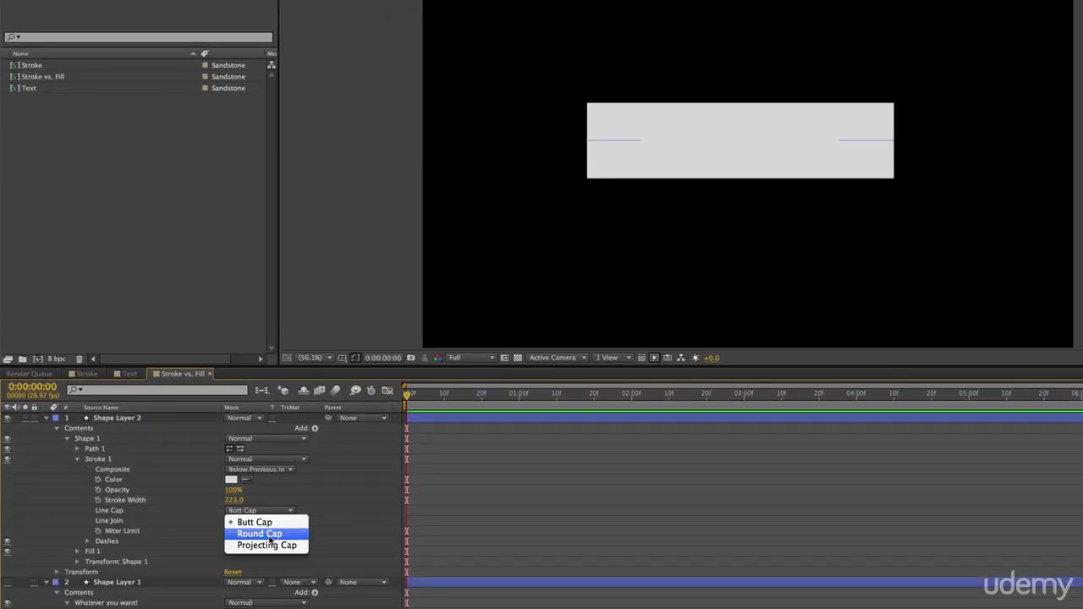
left_click(270, 540)
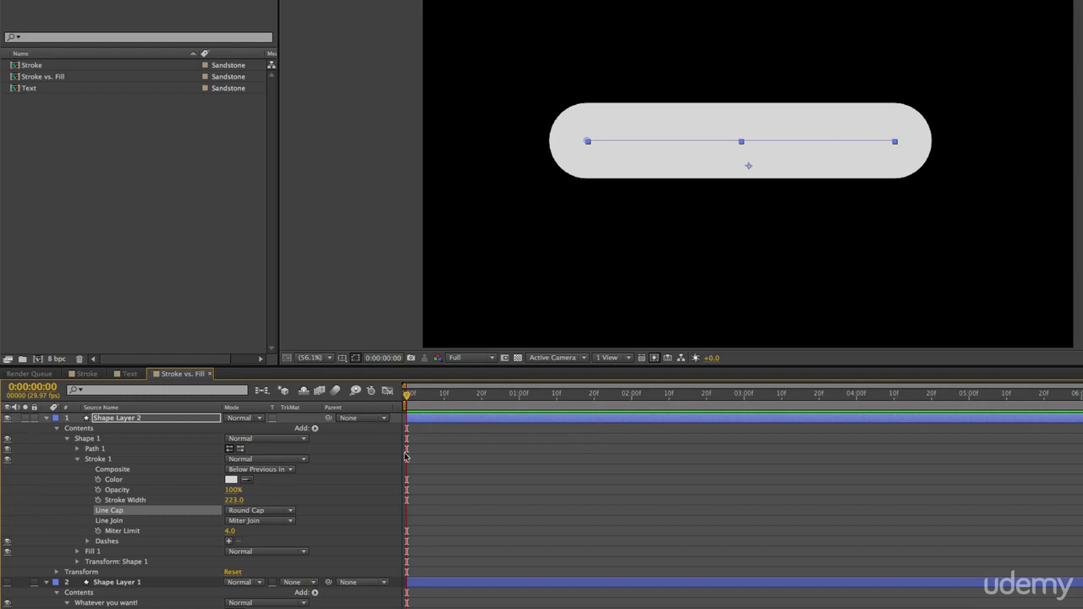
left_click(249, 512)
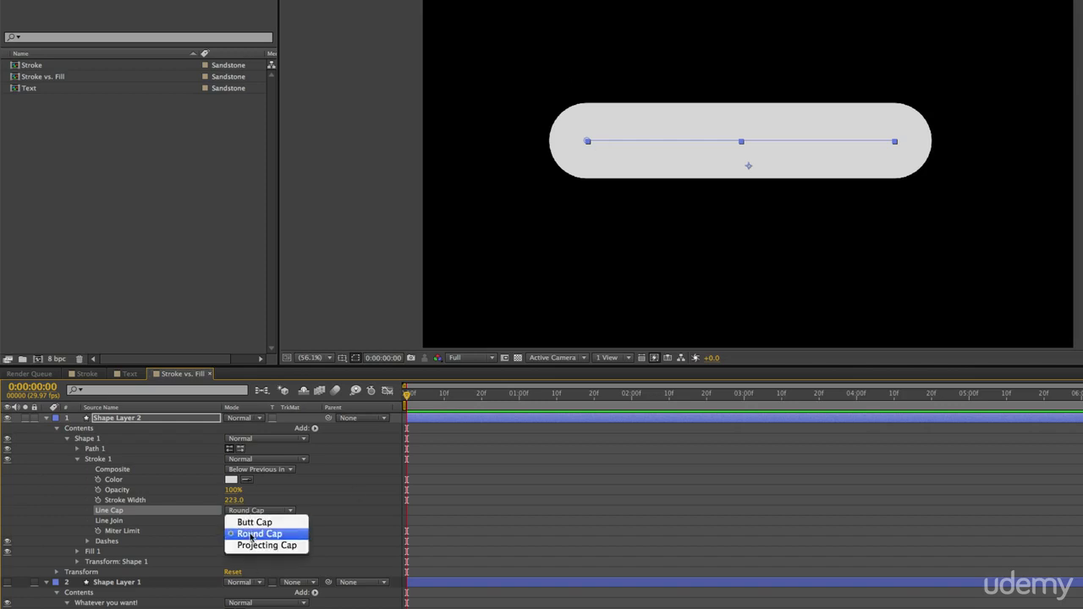
left_click(257, 523)
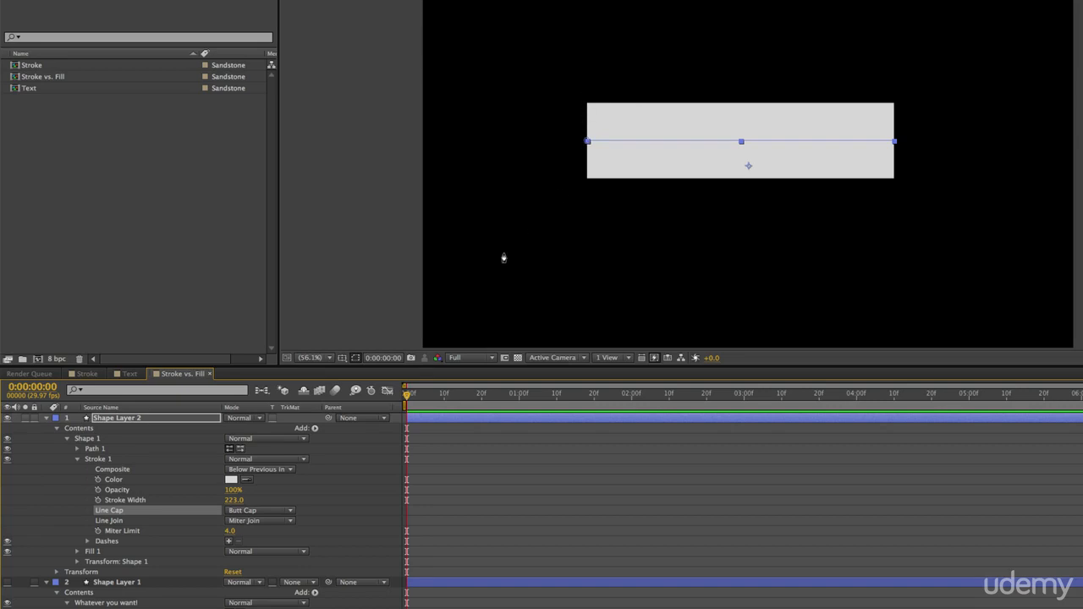
left_click(261, 512)
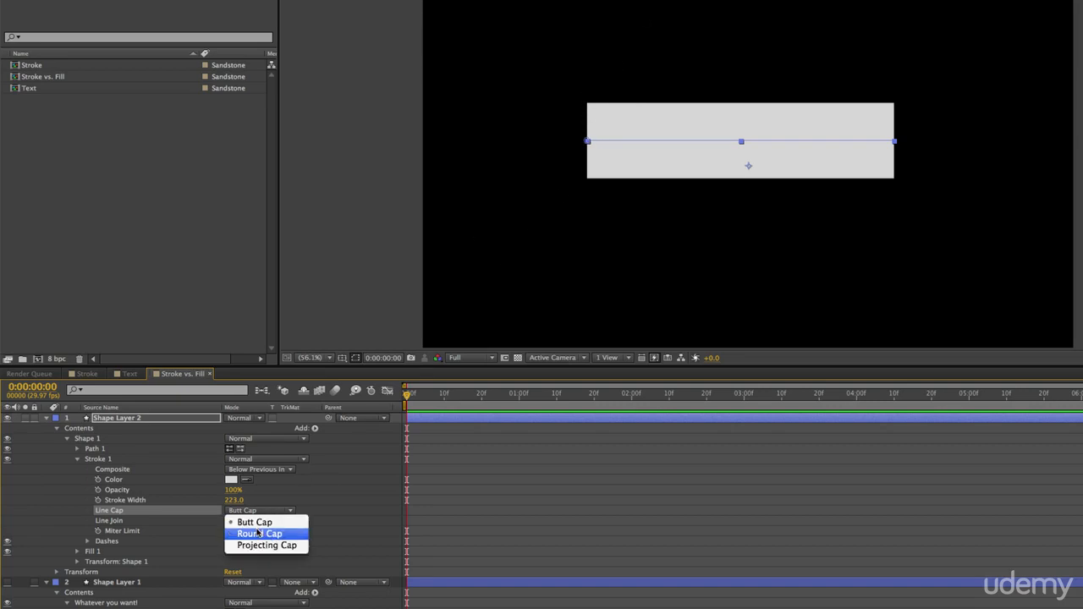
left_click(259, 533)
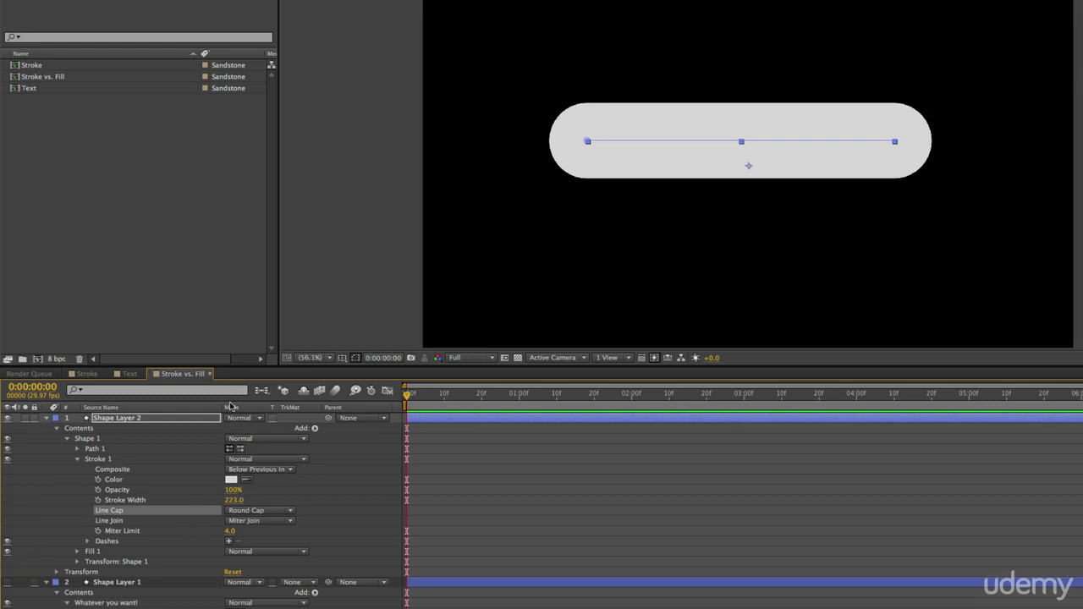
Collapse and hide Shape Layer 2, and make Shape Layer 1 visible again.
left_click(47, 418)
left_click(8, 418)
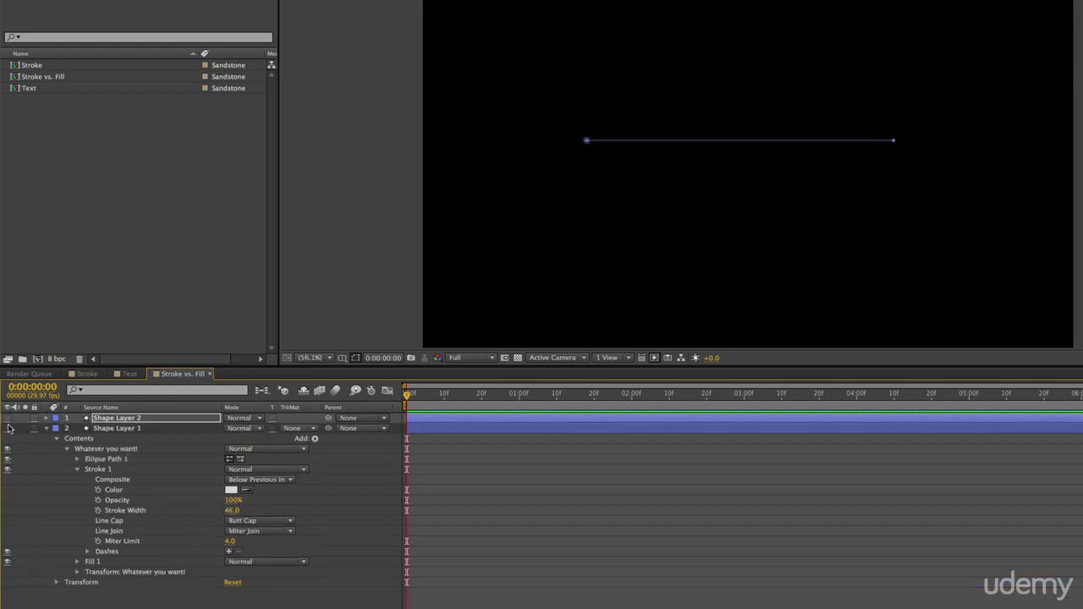
left_click(8, 428)
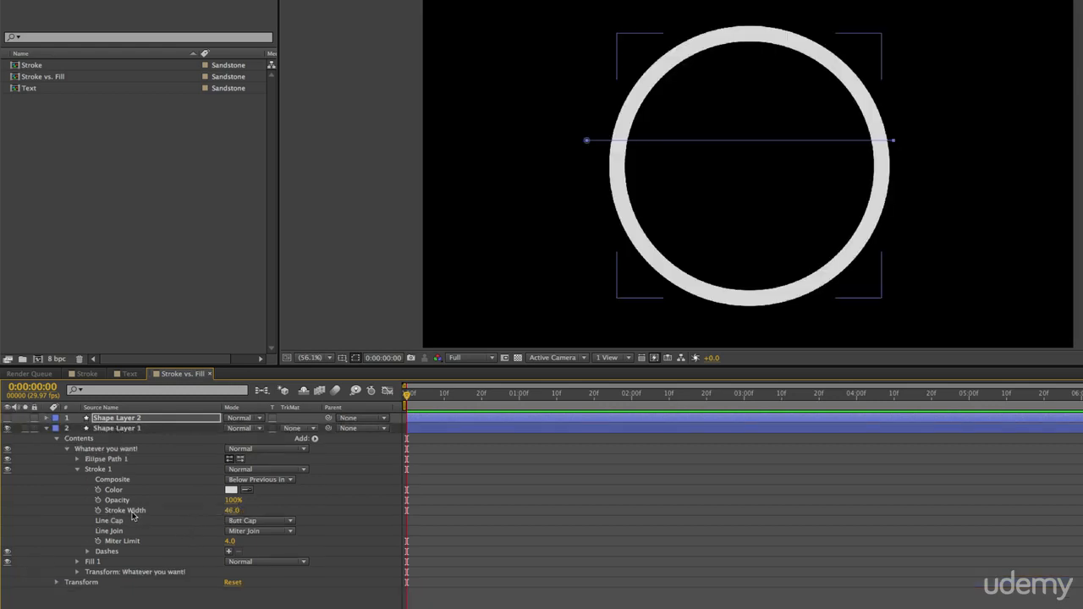
Add dashes to the circle's Stroke 1 and set Dash to 214 and Offset to 743.
left_click(229, 552)
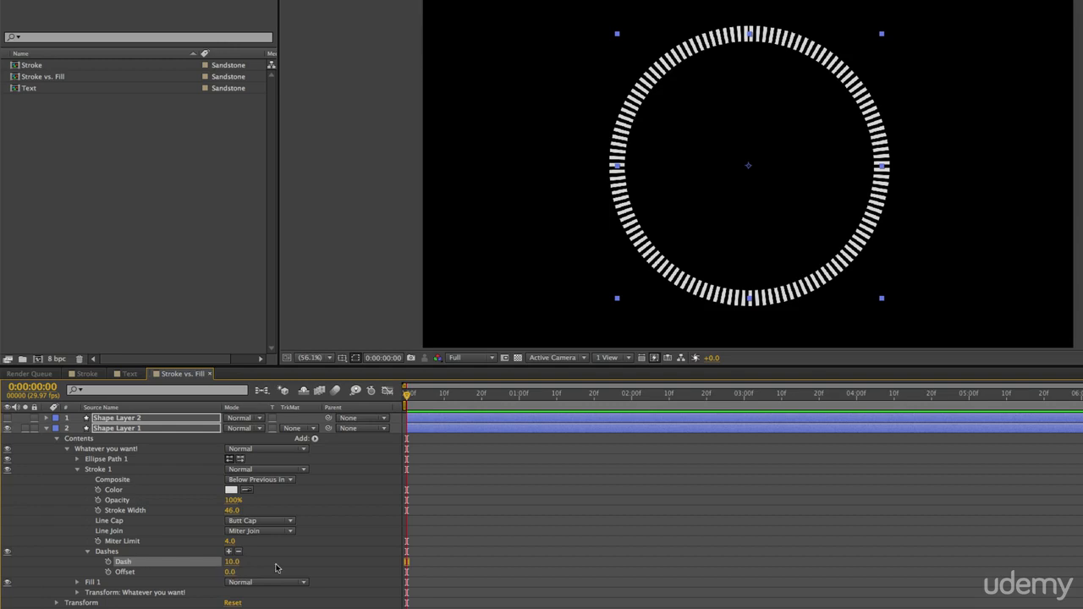
mouse_move(230, 562)
left_mouse_down()
mouse_move(254, 562)
mouse_move(217, 564)
mouse_move(389, 562)
mouse_move(346, 563)
left_mouse_up()
left_click_drag(232, 572, 641, 535)
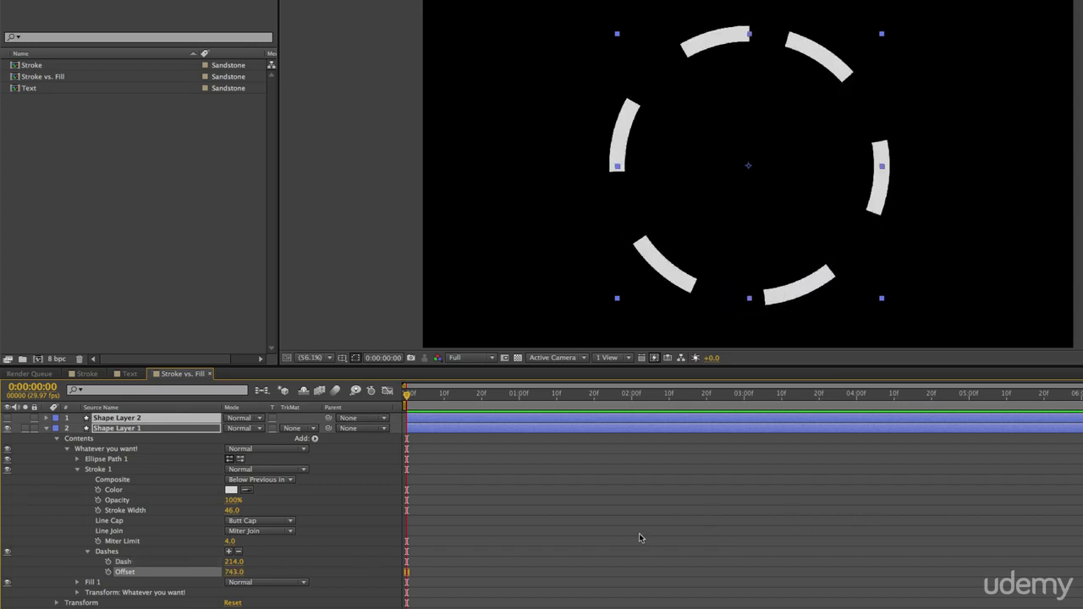
Keyframe Dash and Offset at the start, set Offset to 2517 at 0:00:01:02, and preview the animation.
left_click(108, 562)
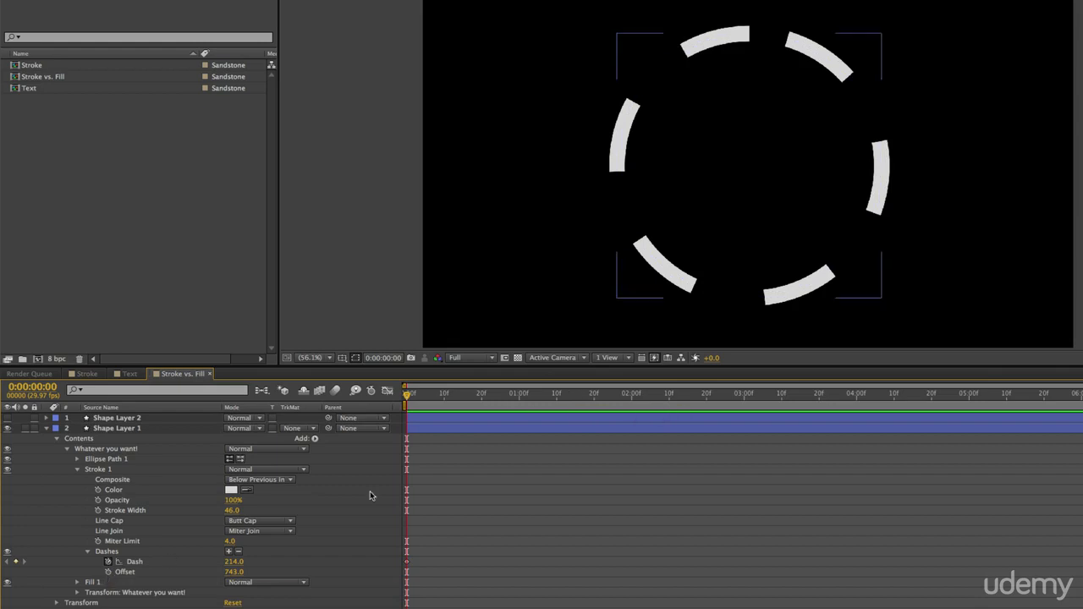
left_click(107, 571)
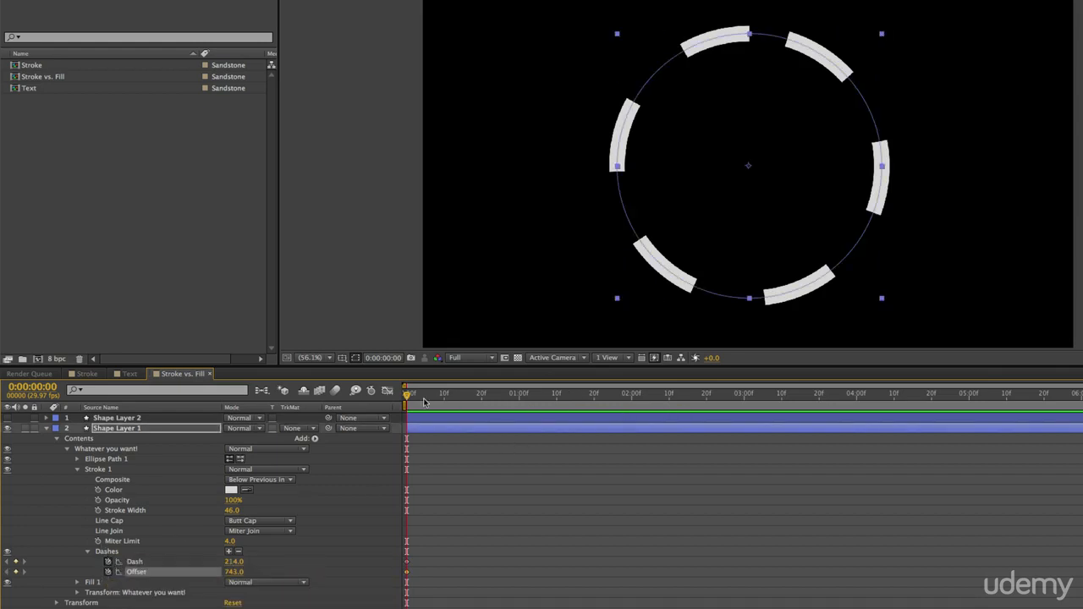
left_click_drag(425, 398, 527, 396)
left_click_drag(244, 573, 347, 574)
key("space")
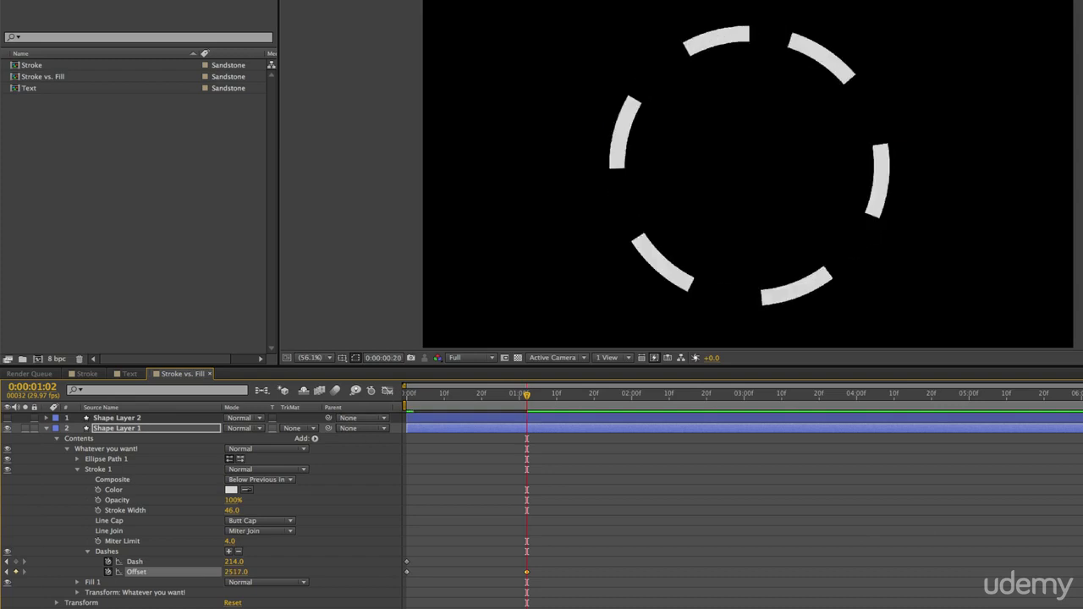
key("space")
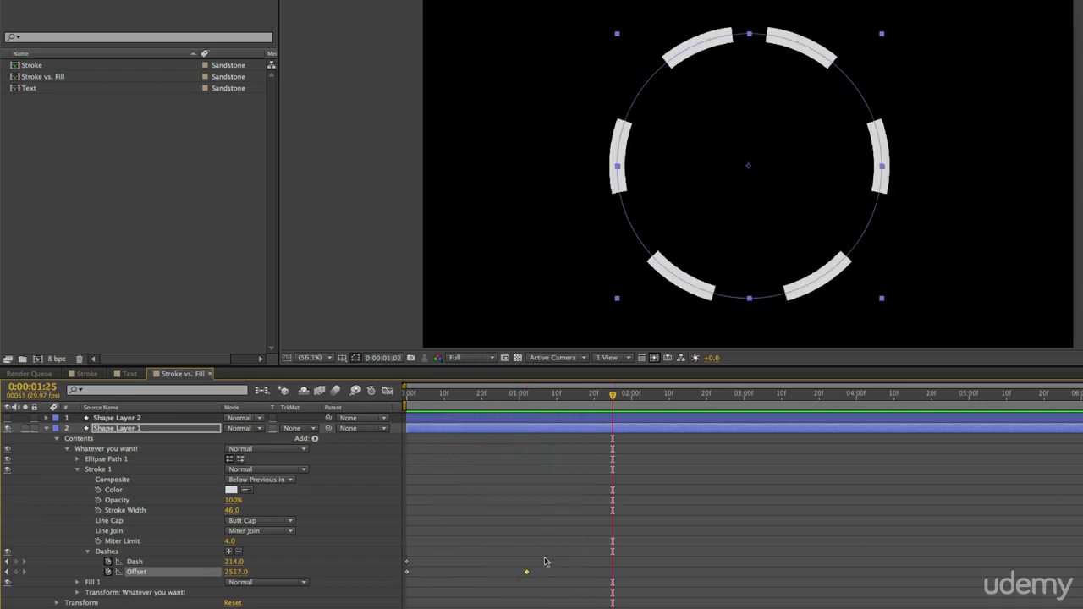
Delete the second Offset keyframe, return to the start, and remove the remaining Dash and Offset keyframes.
key("Delete")
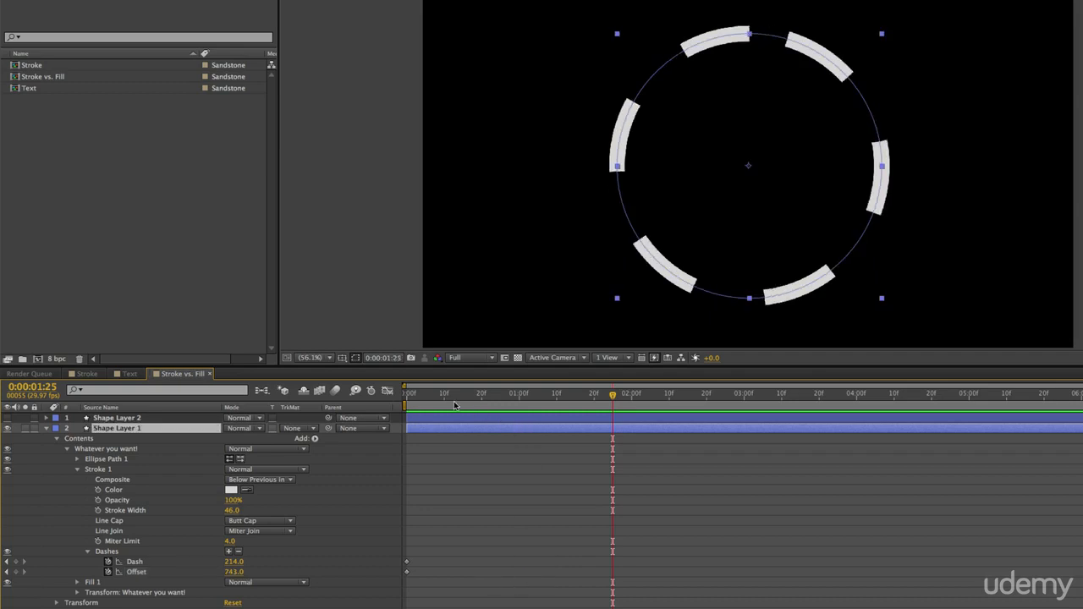
key("Home")
left_click_drag(448, 561, 332, 589)
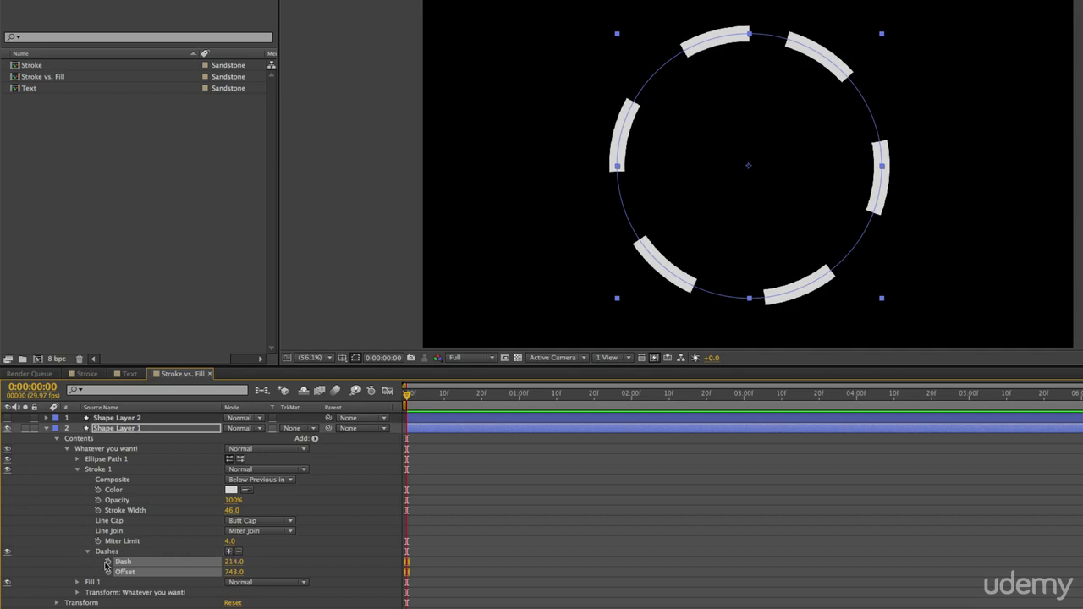
Add a Gap to the circle's dashes and adjust the spacing, ending with Dash at 10 and Gap at 7.
left_click(228, 552)
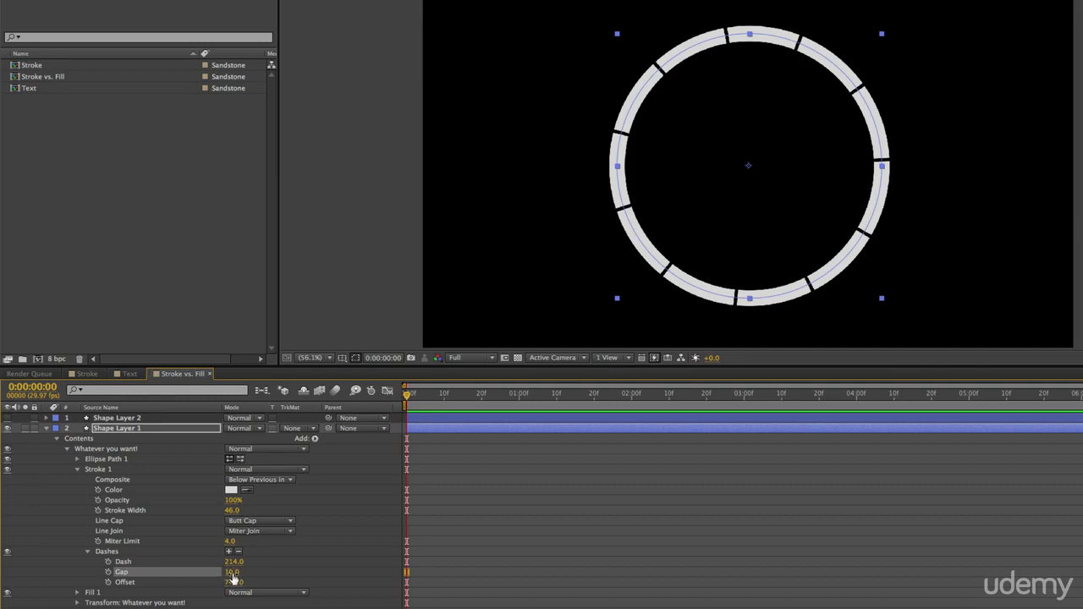
left_click_drag(232, 577, 640, 597)
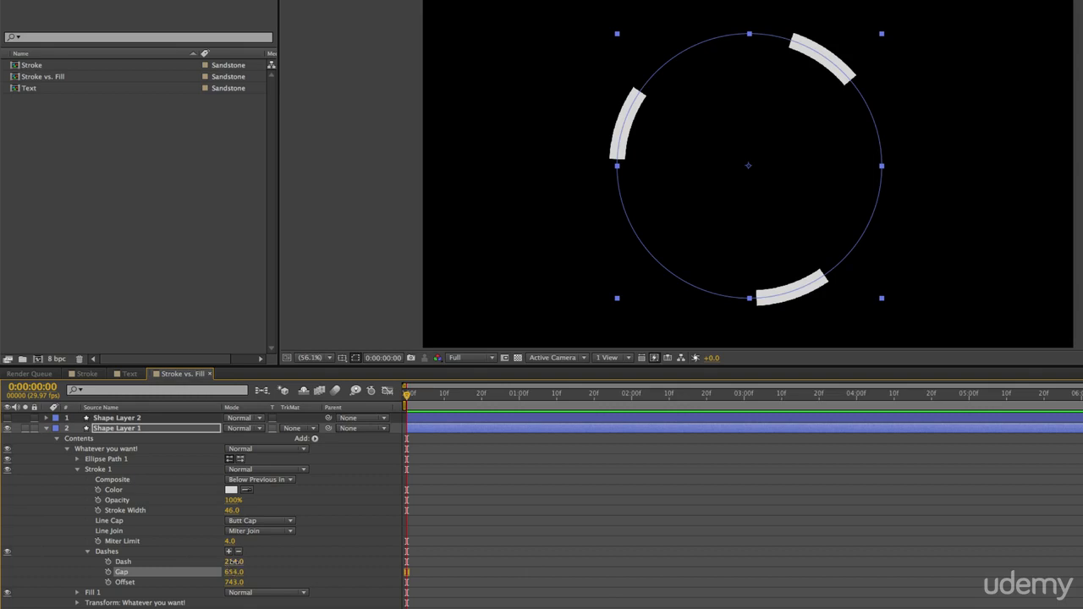
left_click_drag(234, 561, 131, 573)
left_click_drag(230, 576, 7, 581)
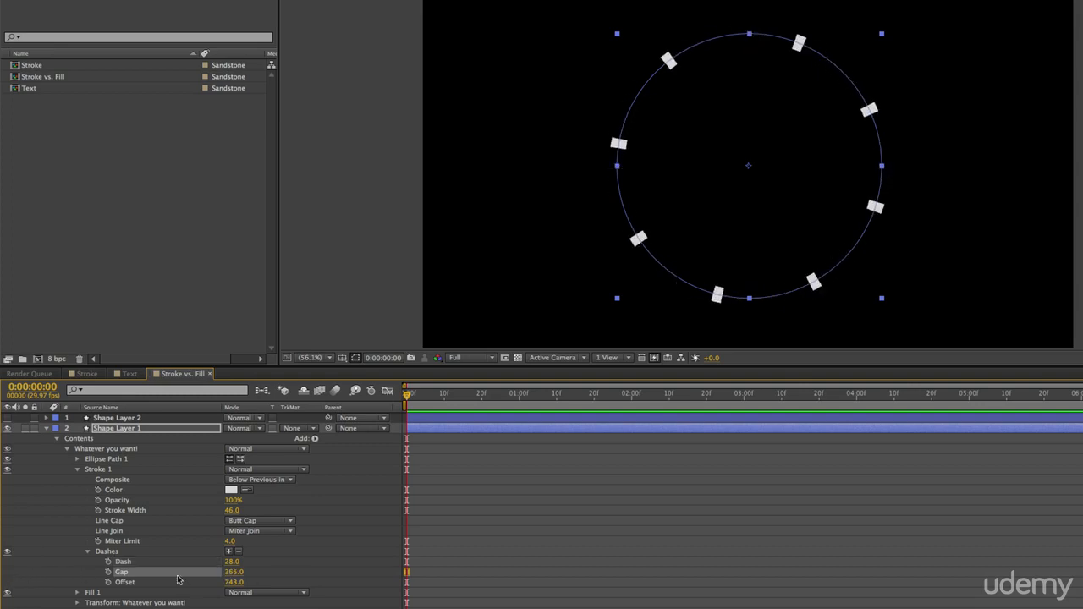
mouse_move(233, 574)
left_mouse_down()
mouse_move(127, 575)
mouse_move(220, 576)
mouse_move(200, 576)
mouse_move(236, 565)
left_mouse_up()
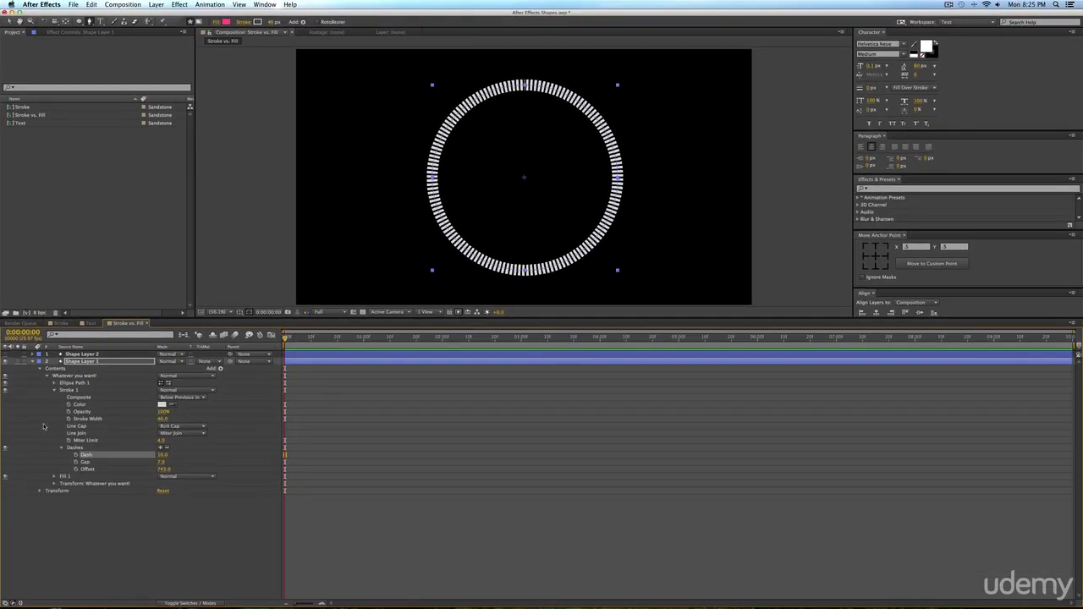
Reduce the circle's stroke width to 5 and show the whole circle at 100% magnification in a taller composition view.
left_click_drag(168, 420, 146, 420)
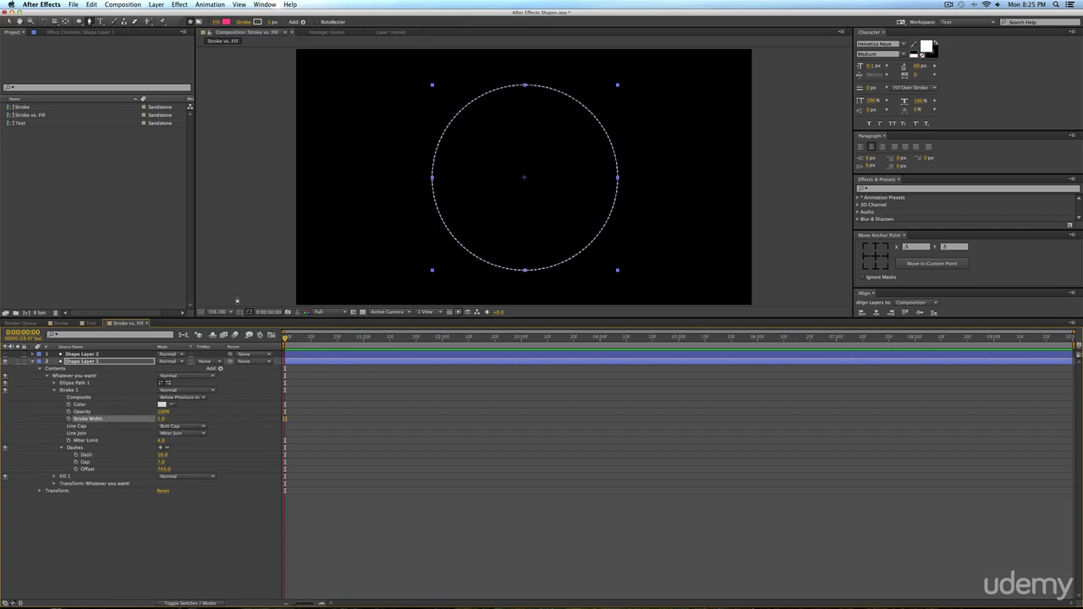
left_click(220, 311)
left_click(245, 397)
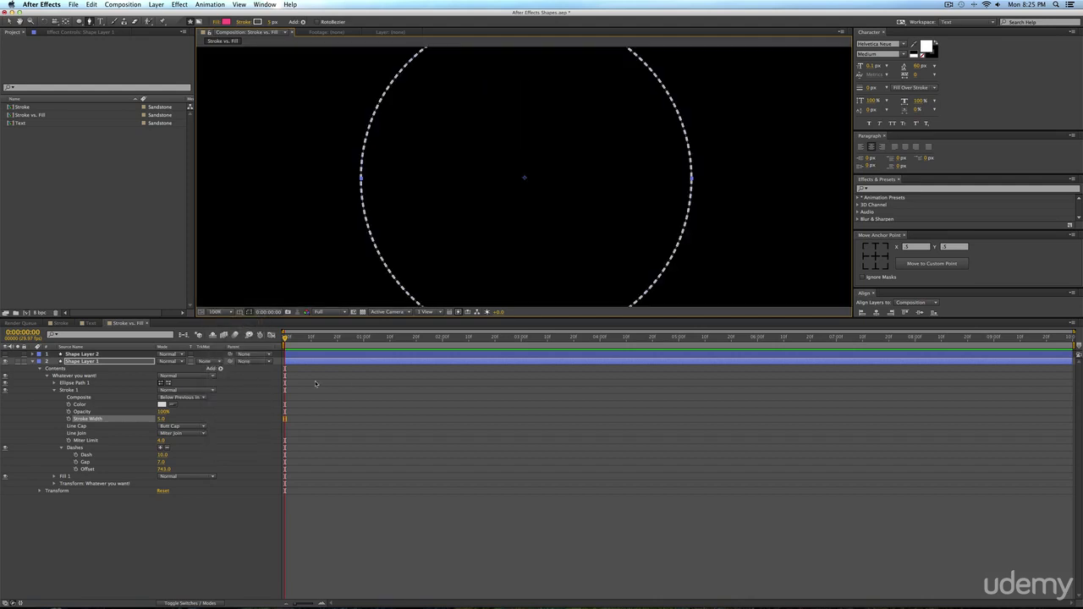
key("v")
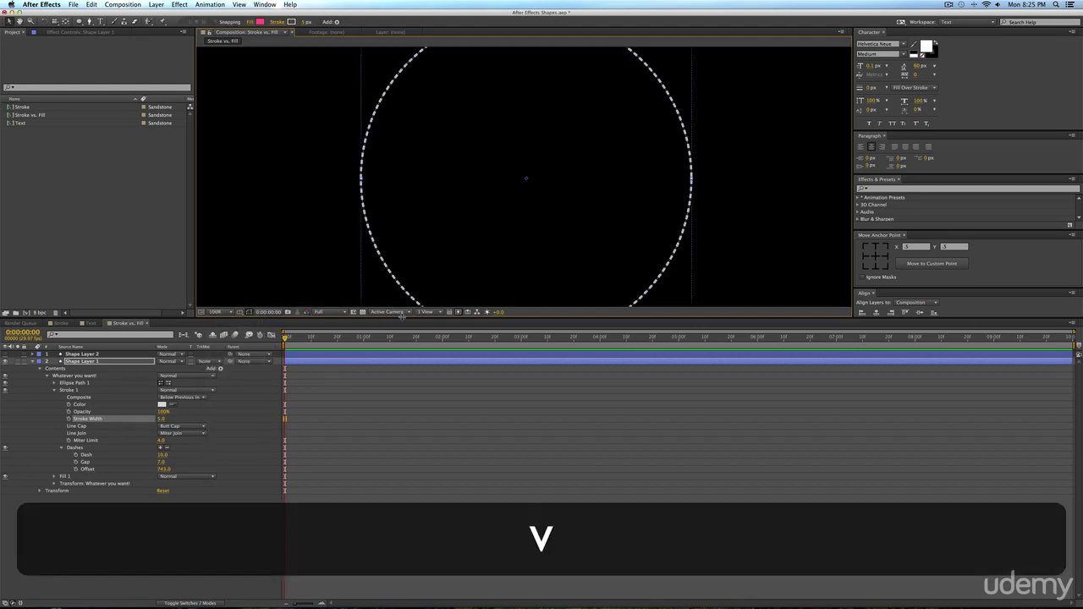
left_click_drag(401, 316, 401, 426)
left_click(319, 518)
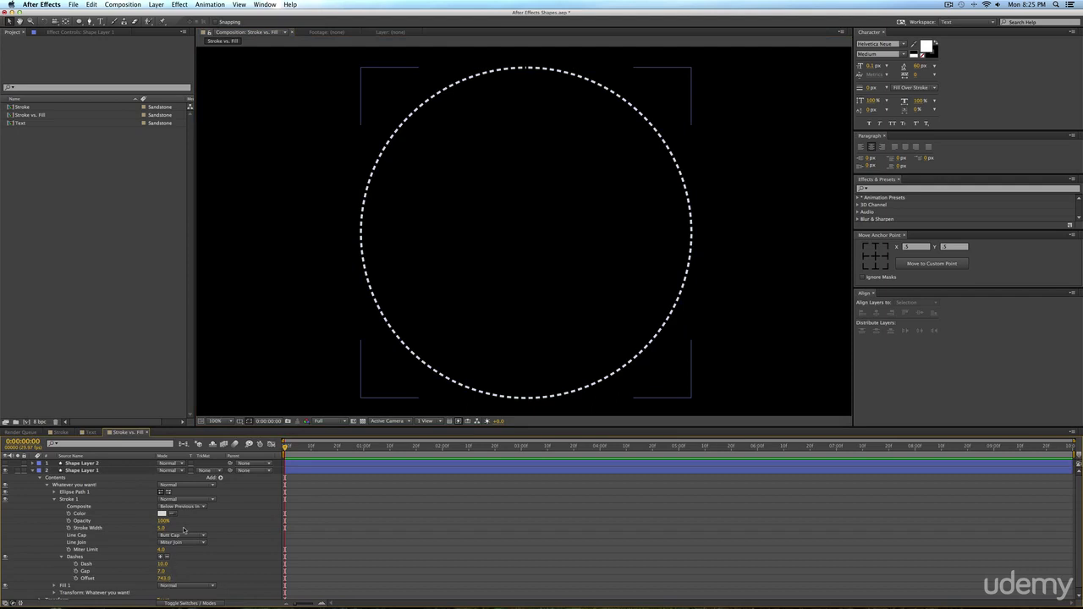
Turn the circle's dashes into small dots with Line Cap on Round Cap, Gap at 27 and Dash at 1.
left_click(174, 535)
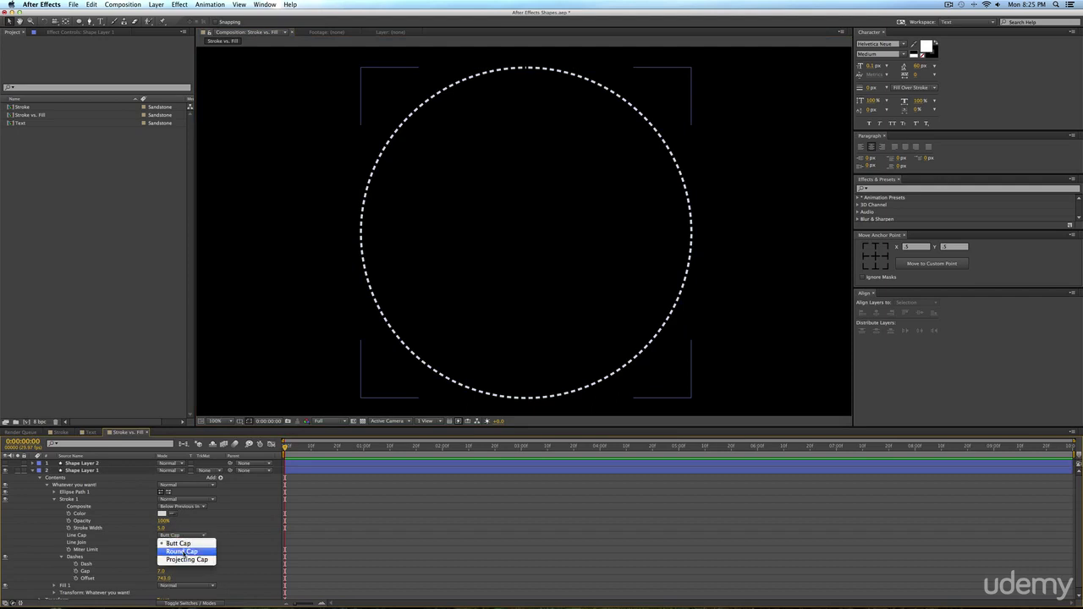
left_click(187, 551)
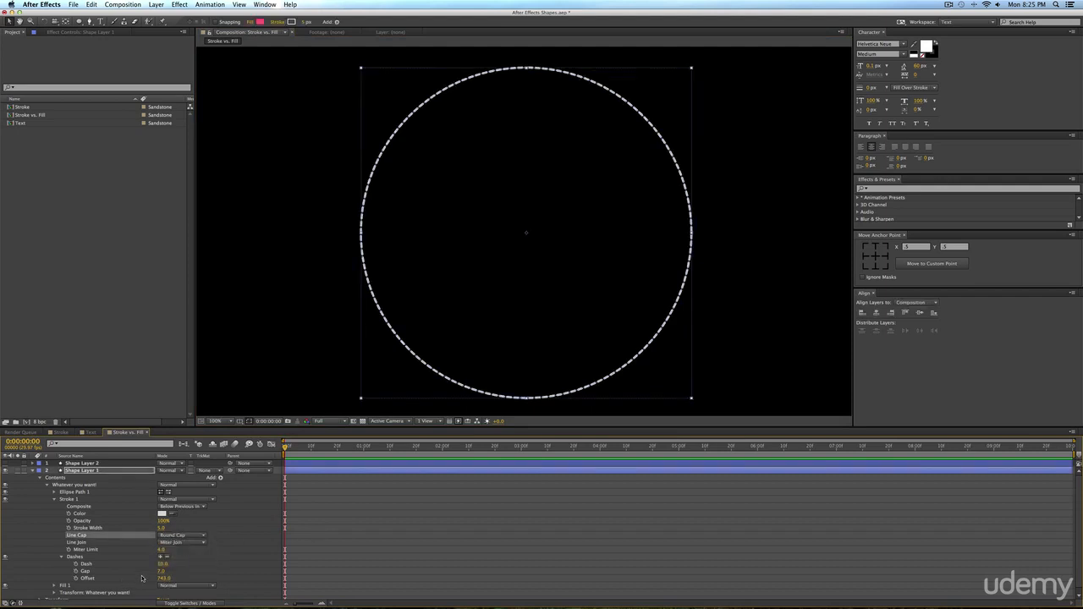
mouse_move(162, 563)
left_mouse_down()
mouse_move(135, 563)
mouse_move(179, 571)
left_mouse_up()
left_click(411, 555)
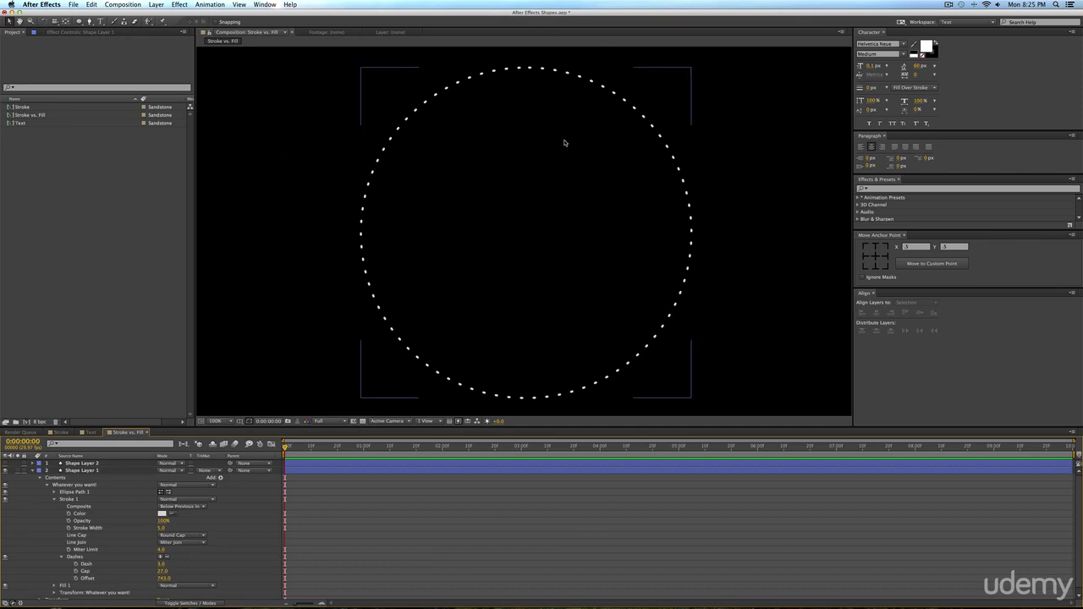
left_click_drag(162, 564, 159, 565)
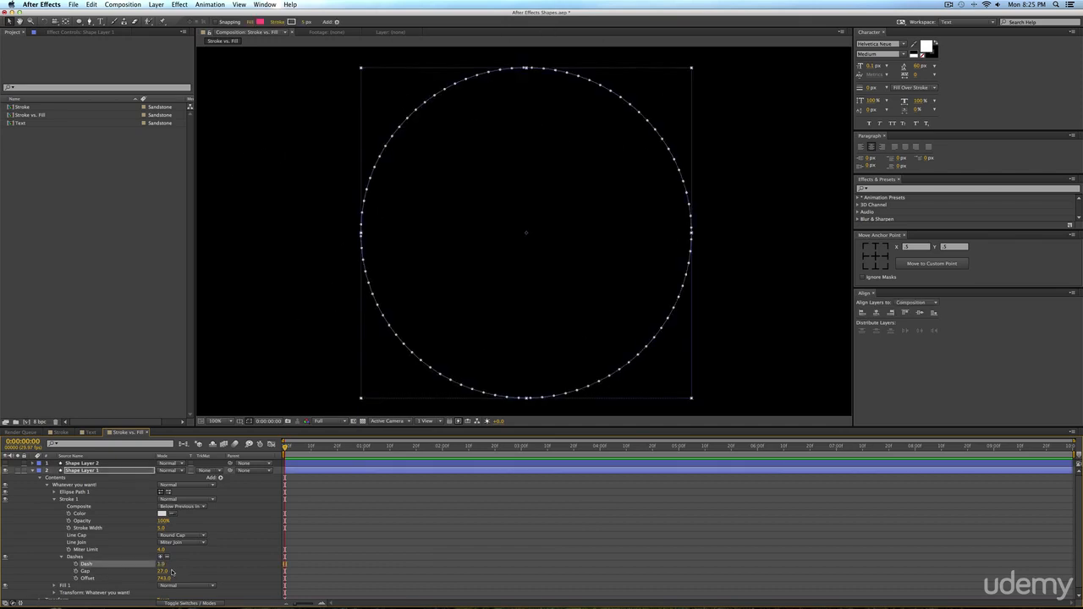
Animate the circle's dash Offset with keyframes at the start and at 0:00:02:02, and preview the moving dots.
left_click(368, 561)
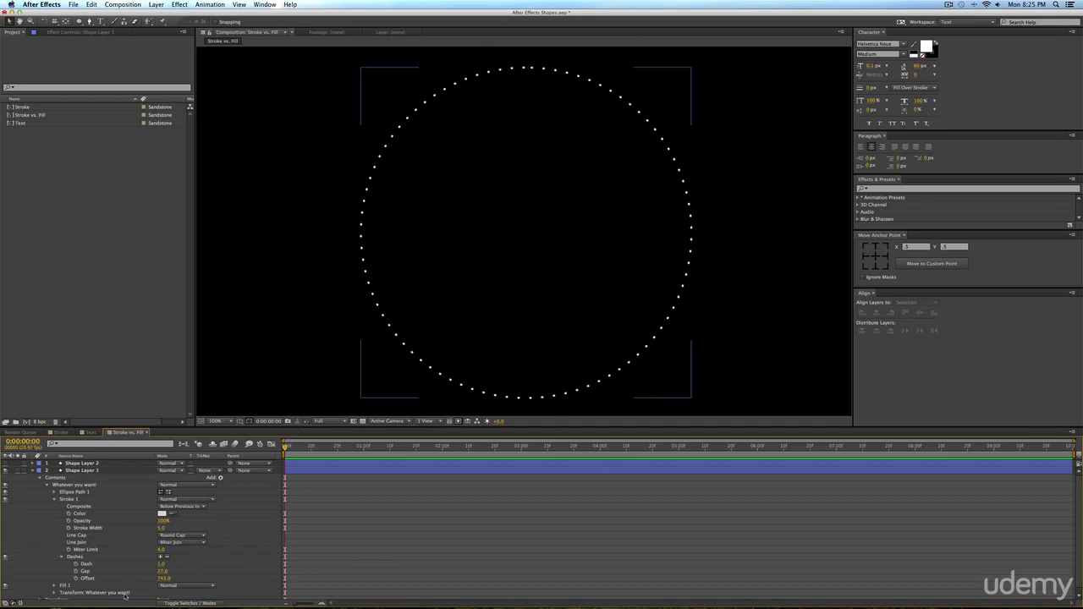
left_click(76, 577)
left_click(445, 454)
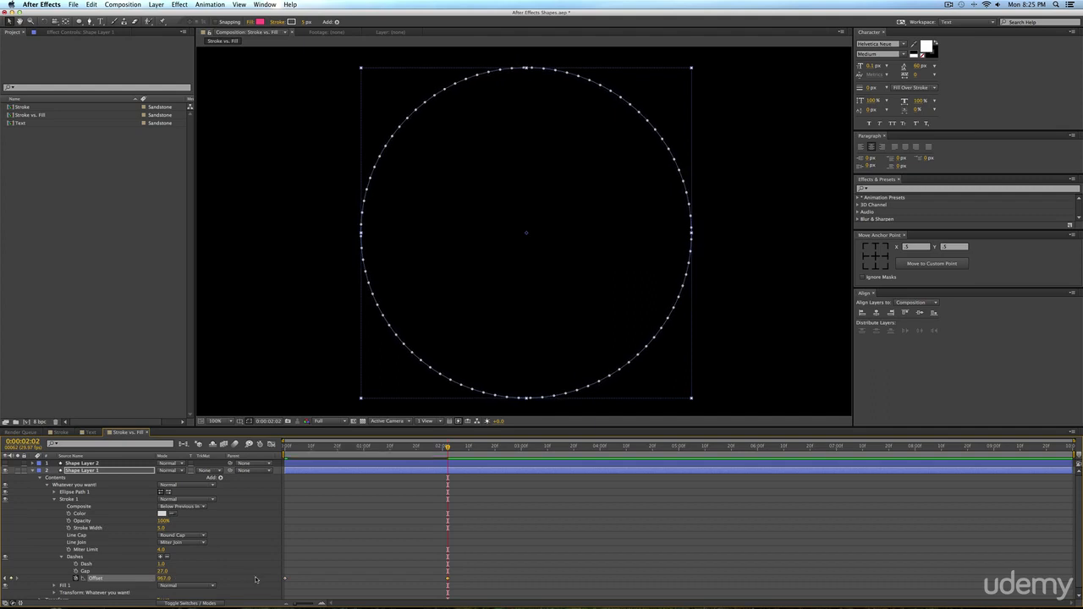
key("0")
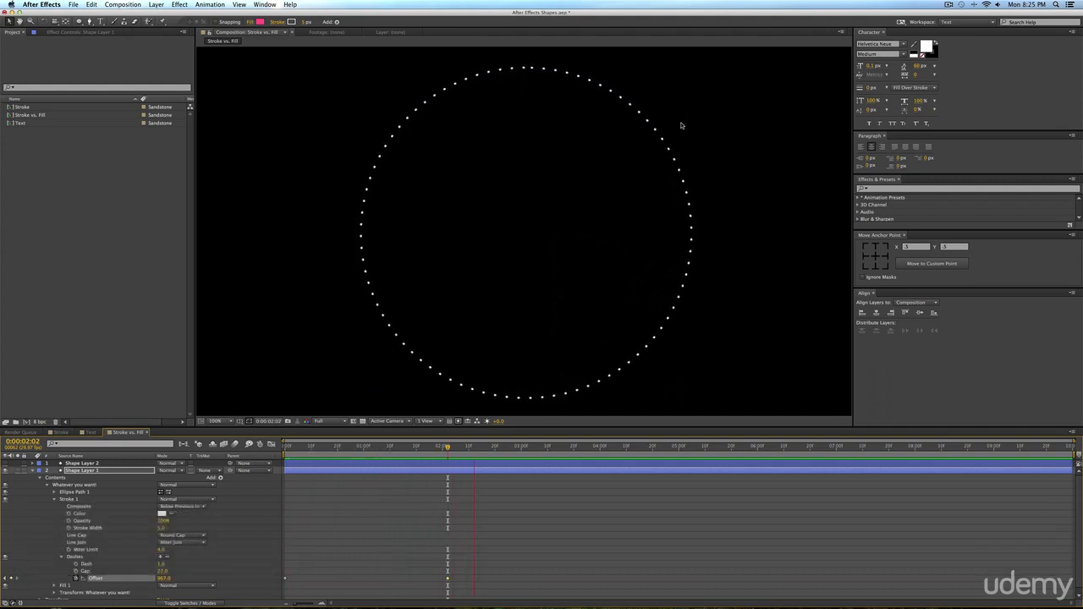
key("0")
key("0")
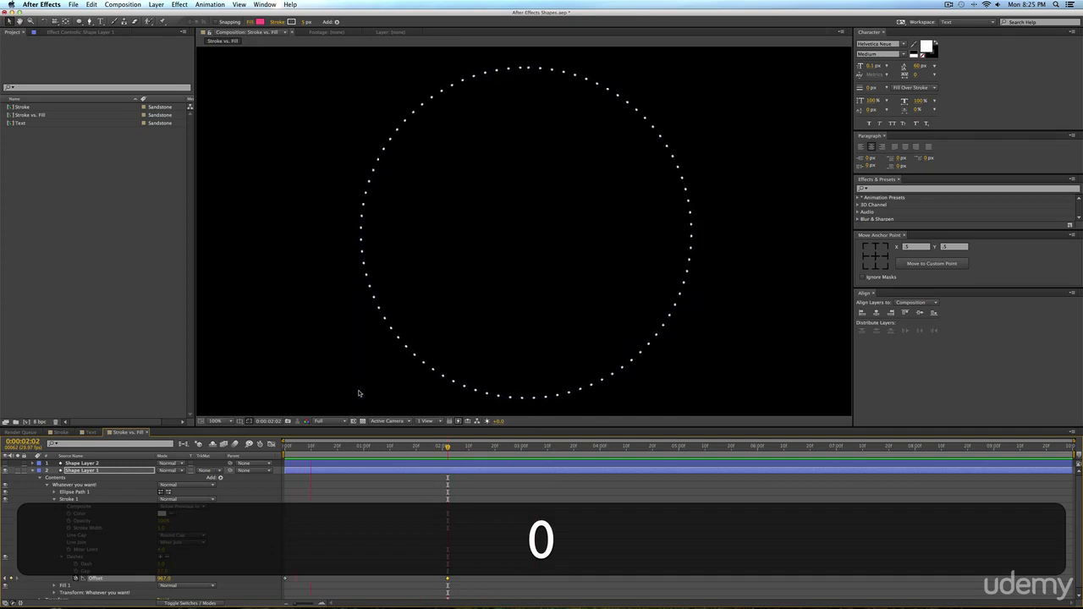
key("space")
Delete the Offset keyframes from the circle's dashes.
left_click_drag(491, 527, 262, 583)
left_click(357, 569)
left_click_drag(510, 571, 386, 592)
key("BackSpace")
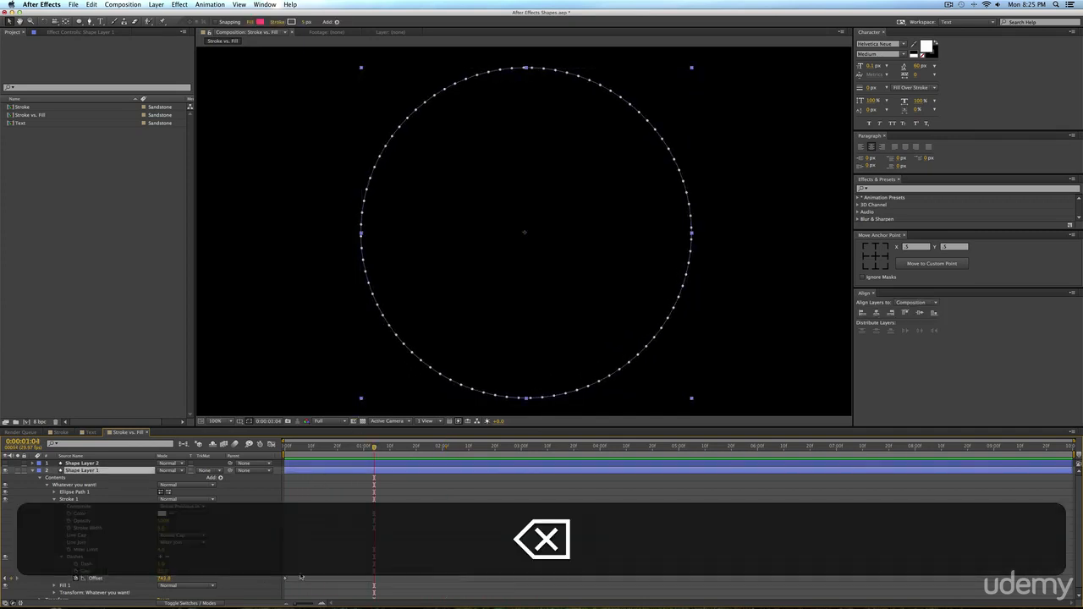
Keyframe the Rotation in the "Whatever you want!" group's transform up to 106° and preview the spinning dots.
left_click(54, 499)
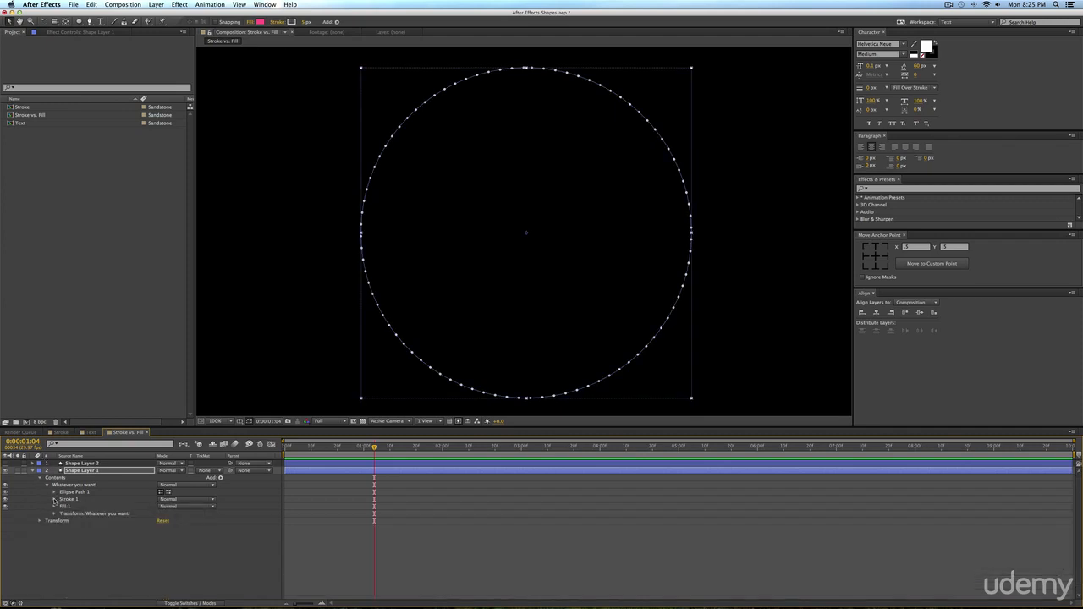
left_click(53, 514)
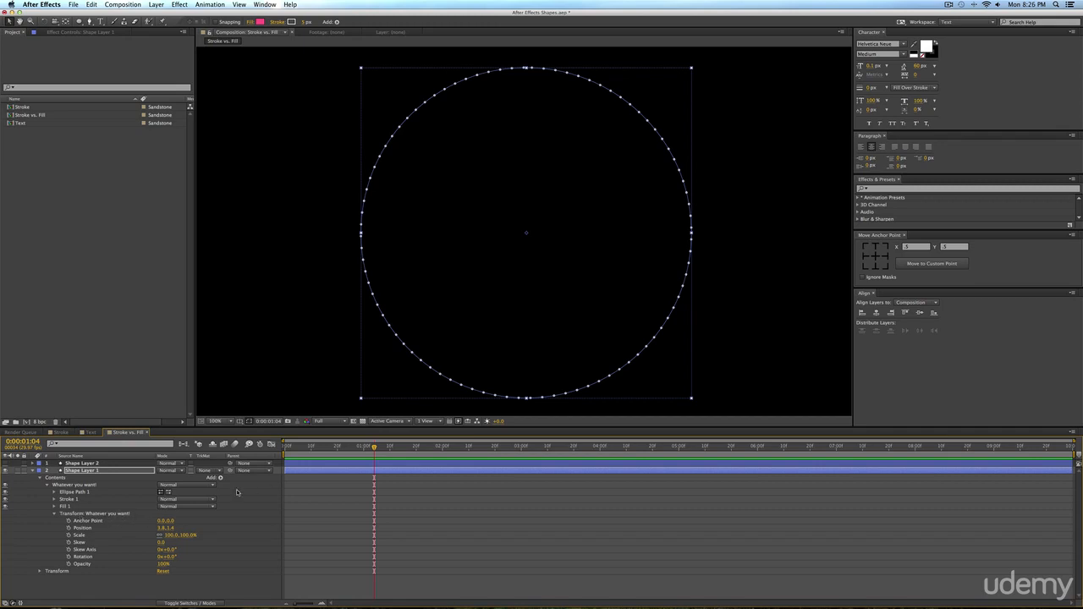
left_click(69, 557)
left_click_drag(164, 557, 219, 560)
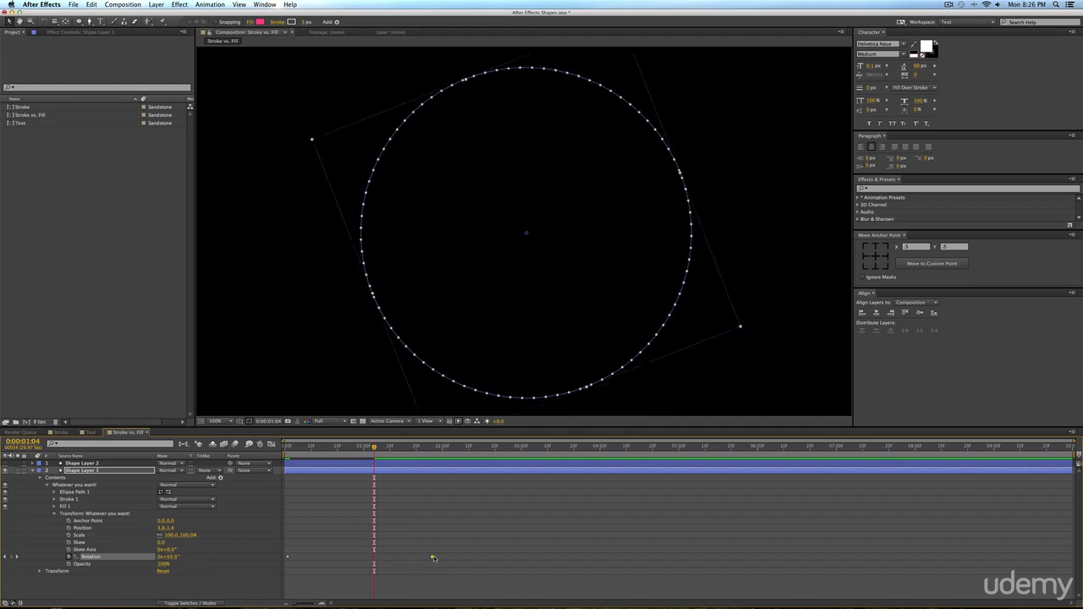
key("KP_0")
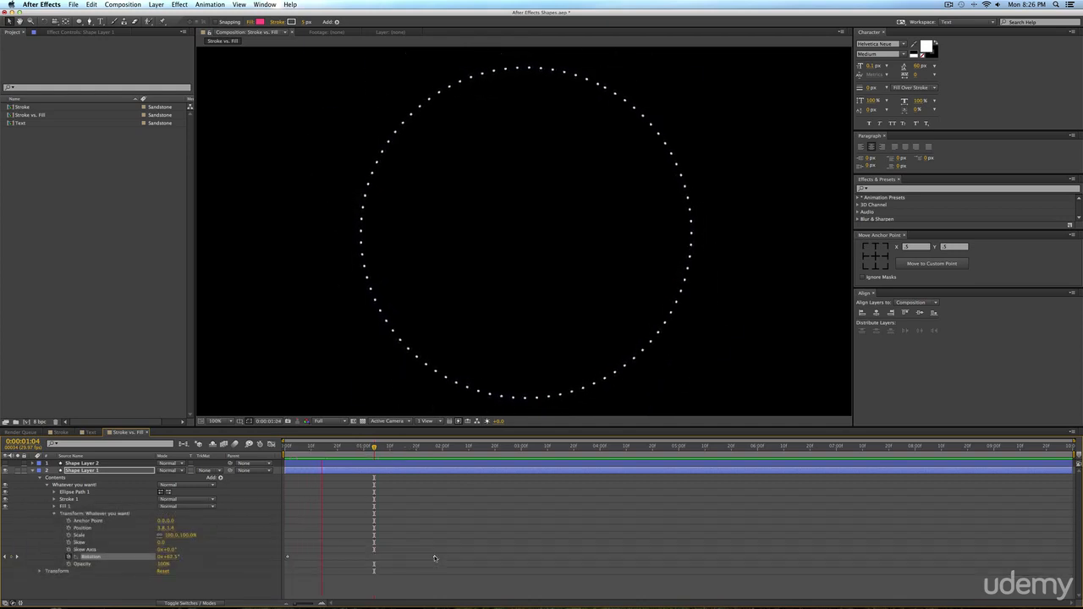
key("space")
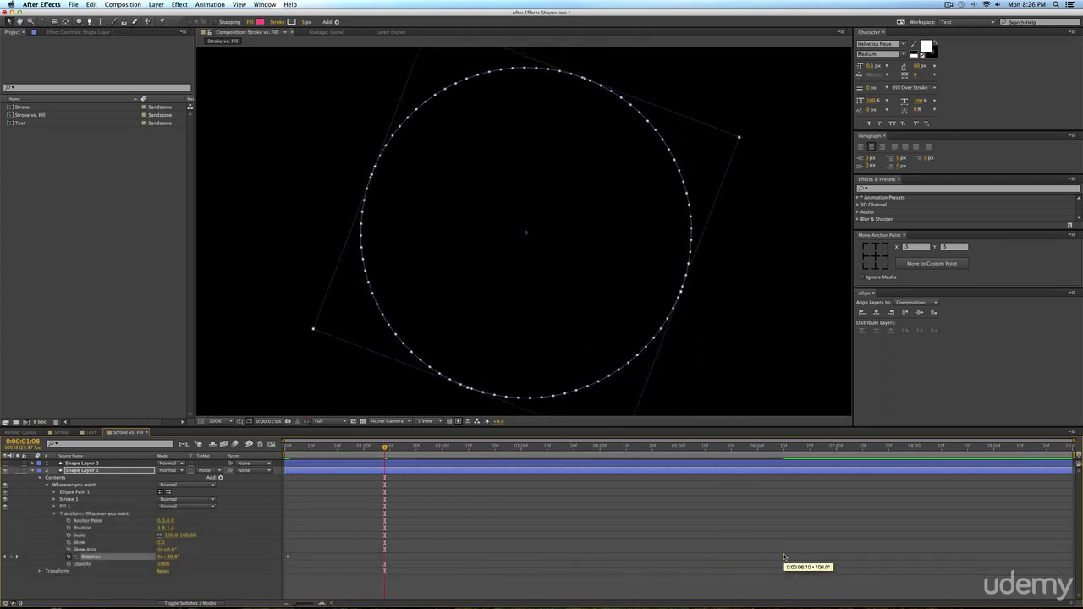
Slow the rotation by moving its end keyframe to 0:00:06:10, and preview the dots with the layer selected and deselected.
key("KP_0")
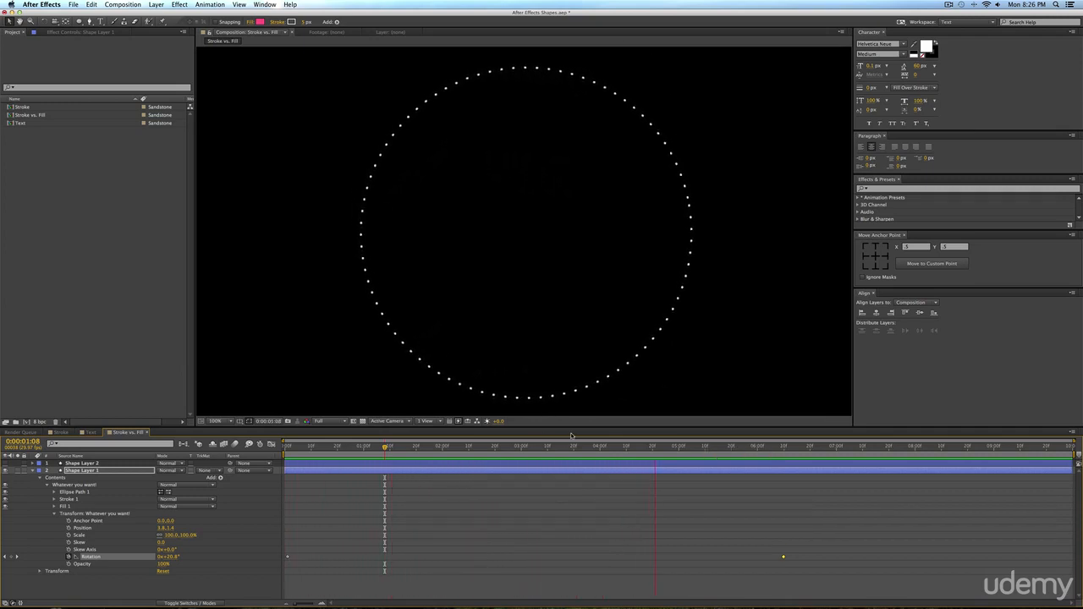
key("space")
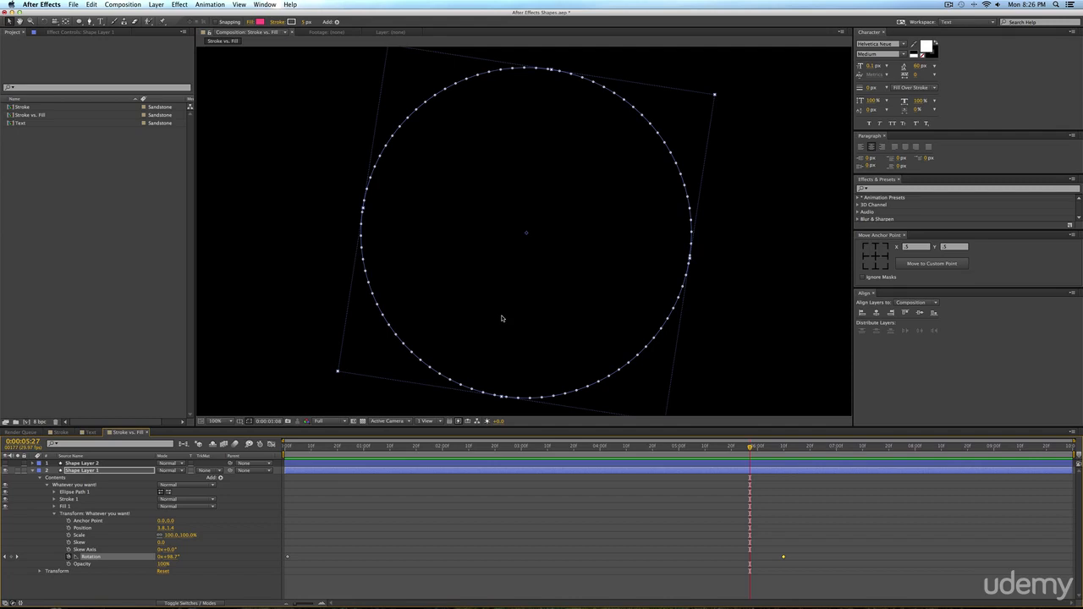
left_click(369, 516)
key("KP_0")
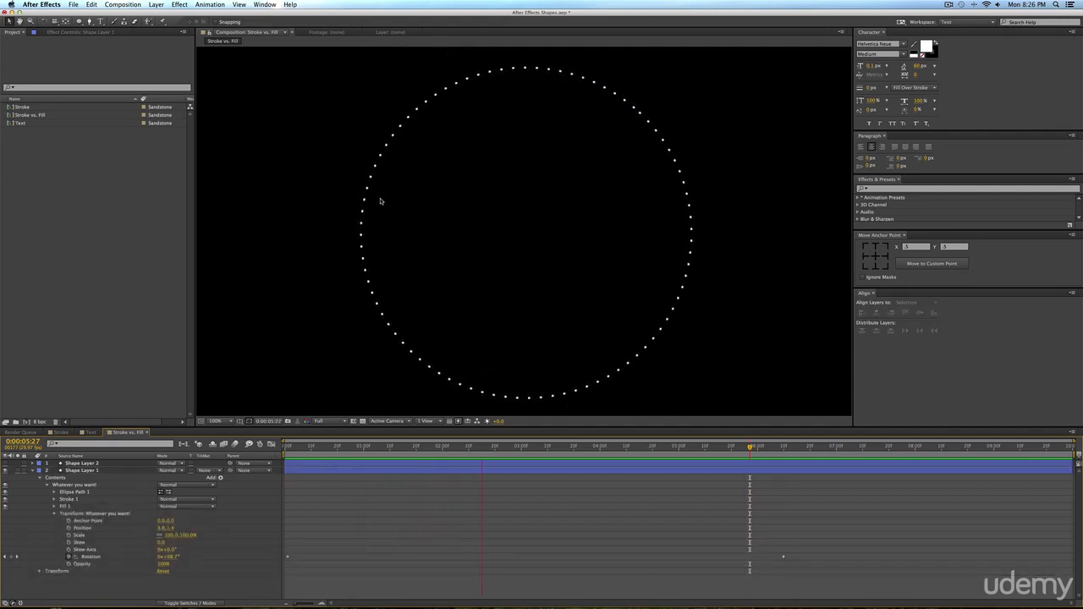
key("space")
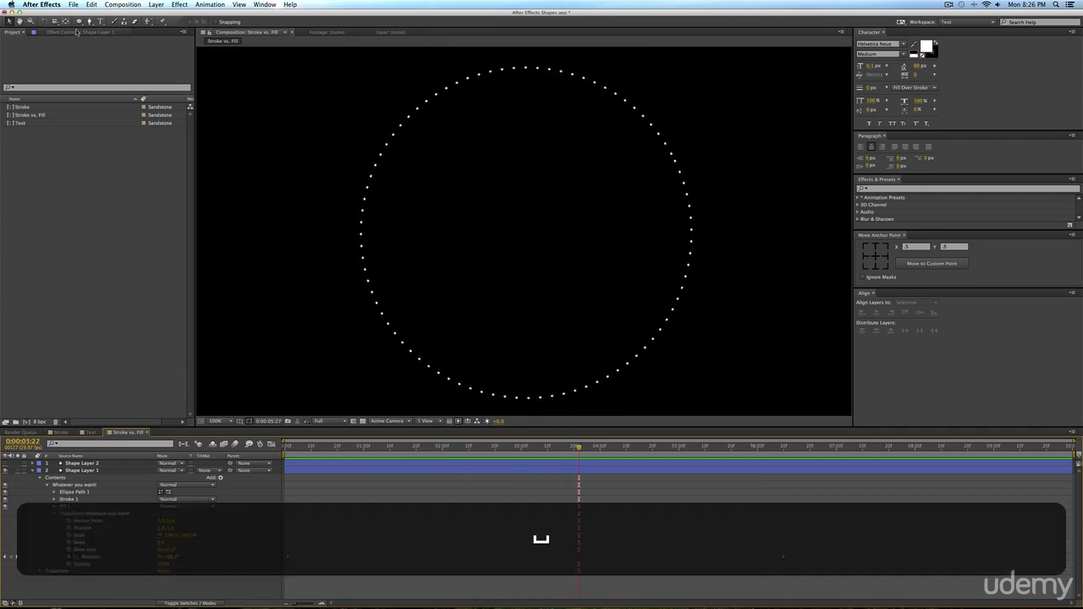
Add a medium red 1920 x 1080 px solid and place it beneath all other layers as the background.
key("super+y")
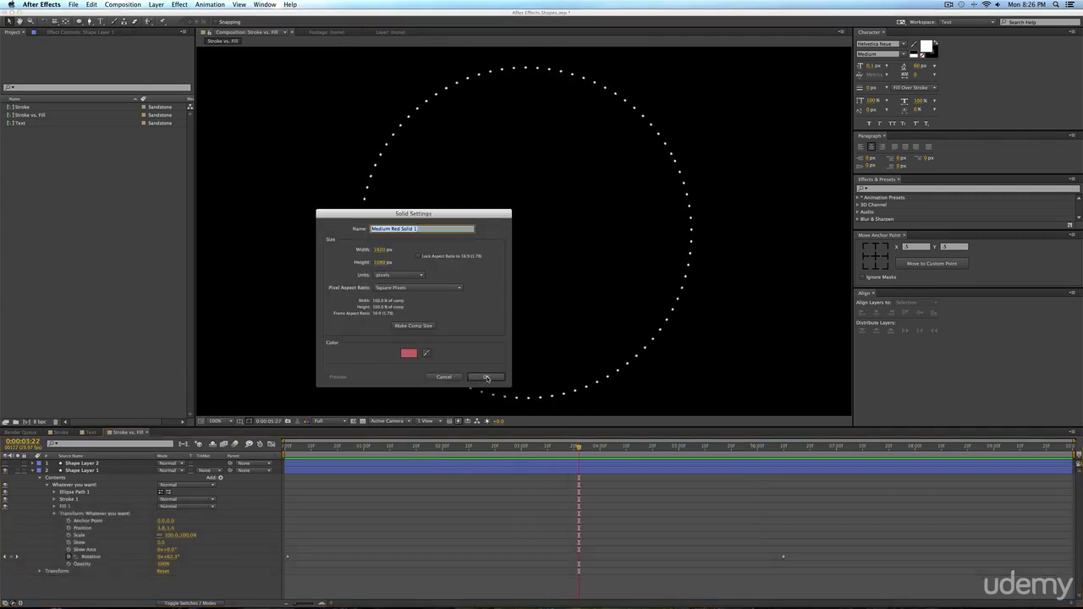
left_click(486, 376)
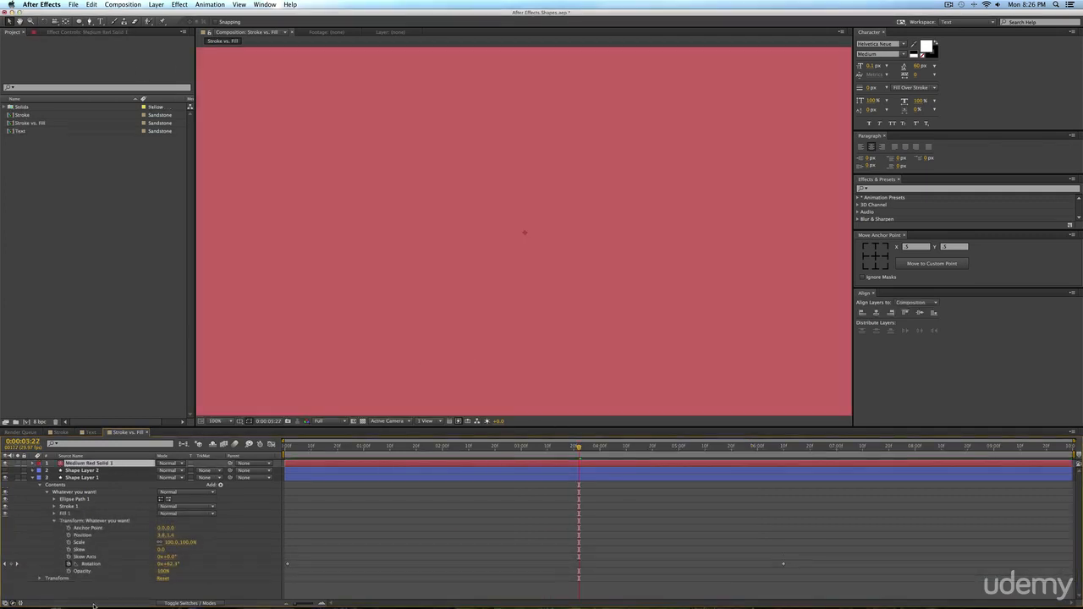
key("super+shift+bracketleft")
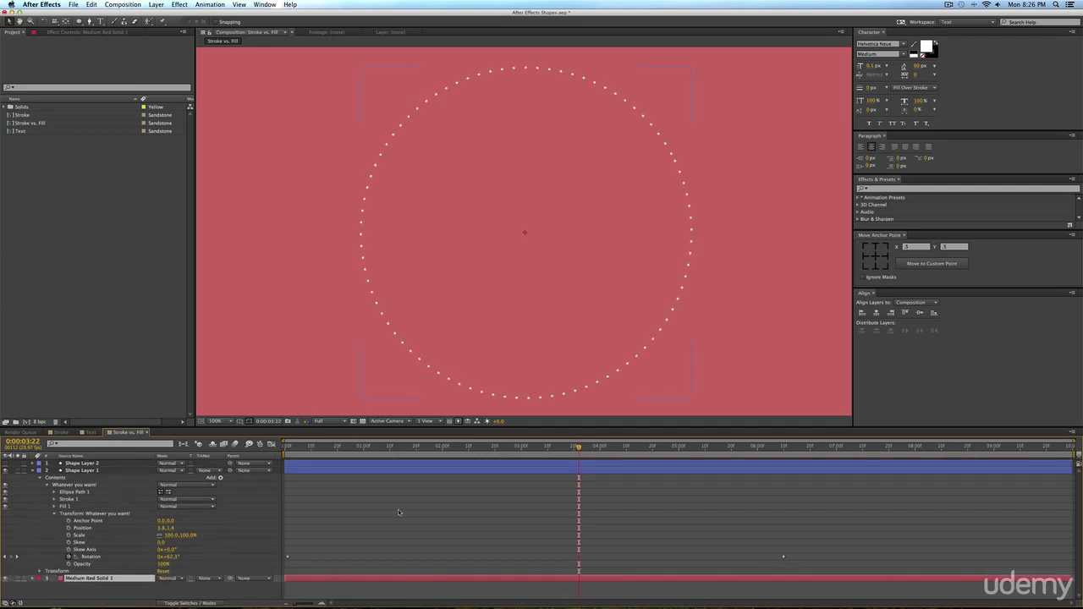
left_click(407, 529)
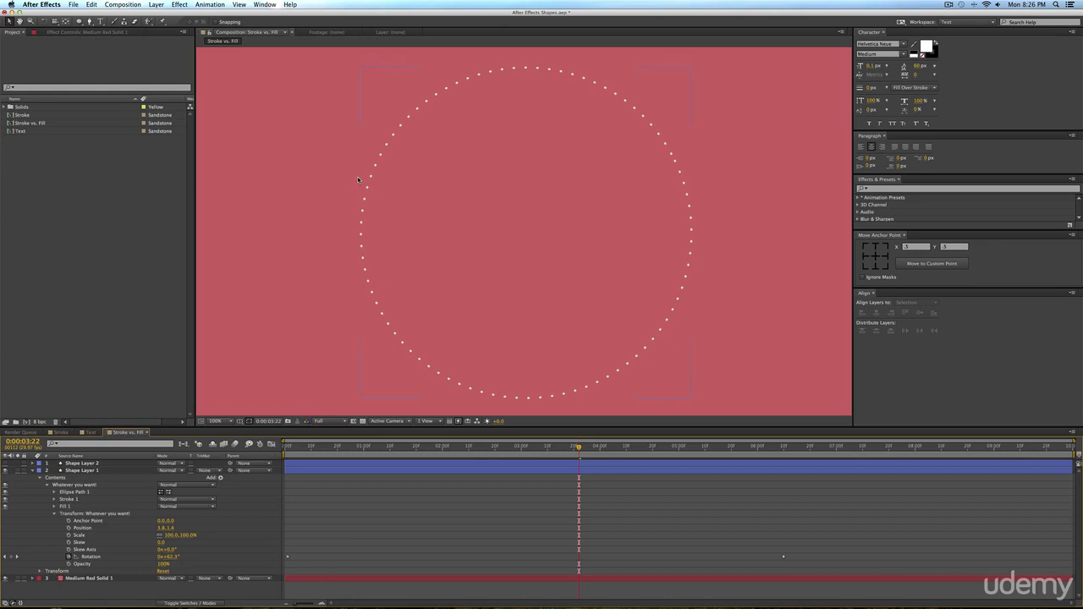
Change the background solid's color to a dark red and deselect the layer.
left_click(79, 578)
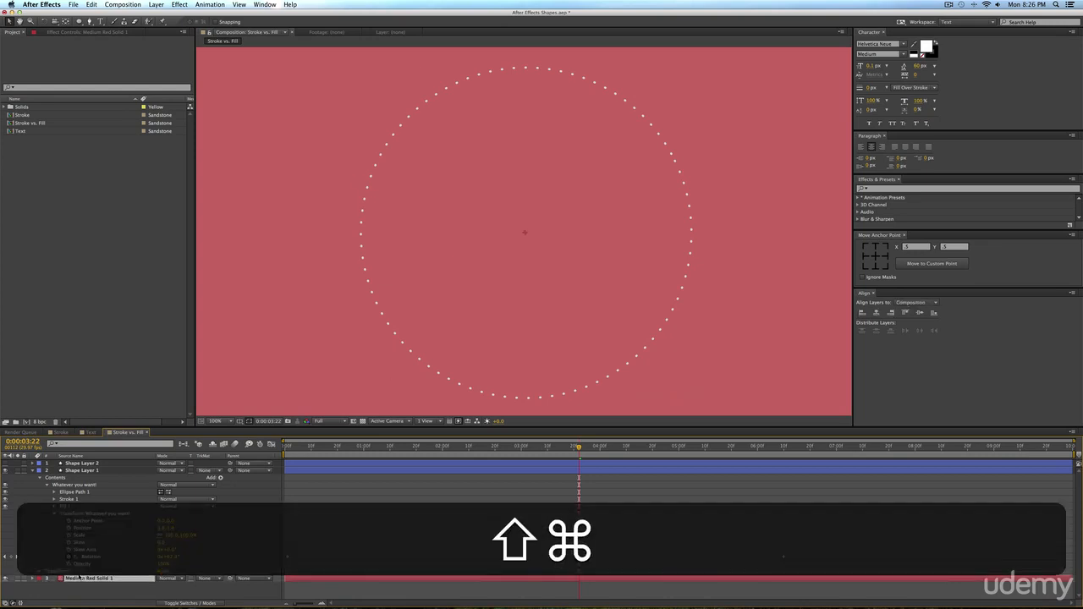
key("super+shift+y")
left_click(156, 324)
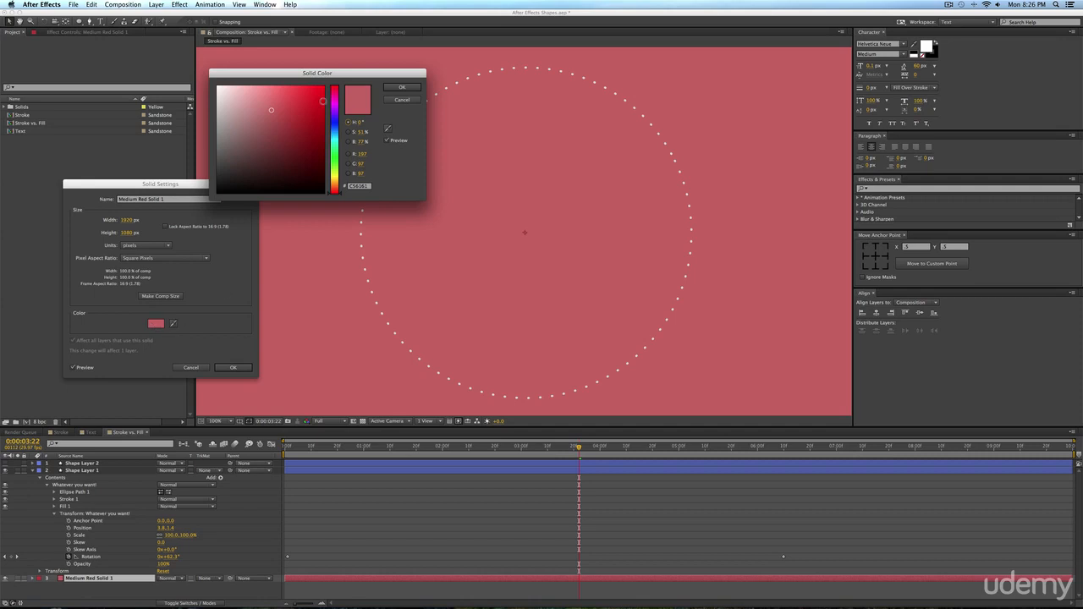
left_click_drag(324, 101, 277, 159)
left_click(291, 136)
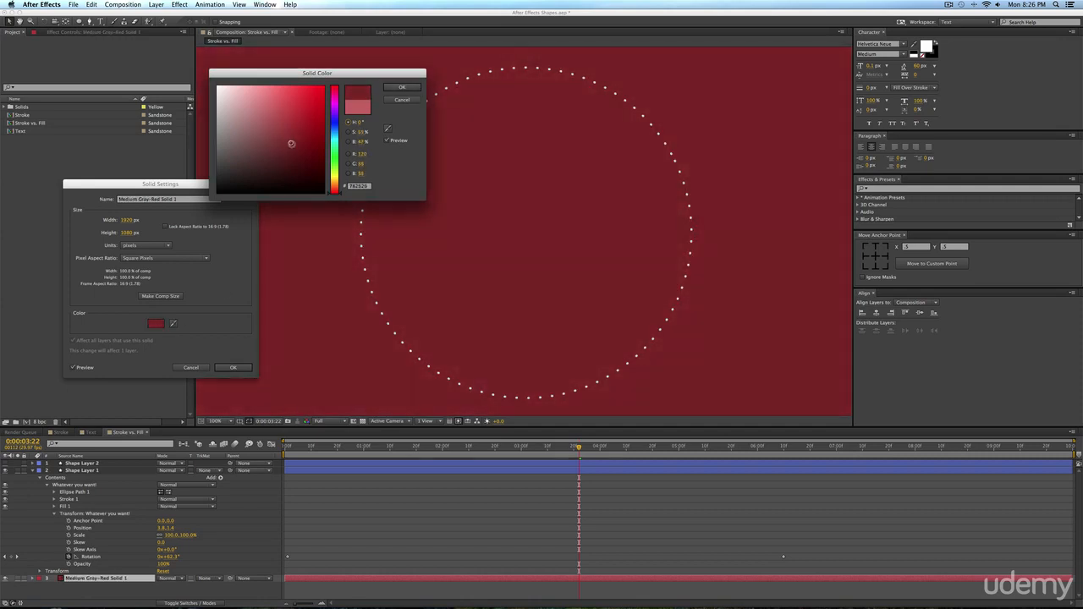
left_click(404, 87)
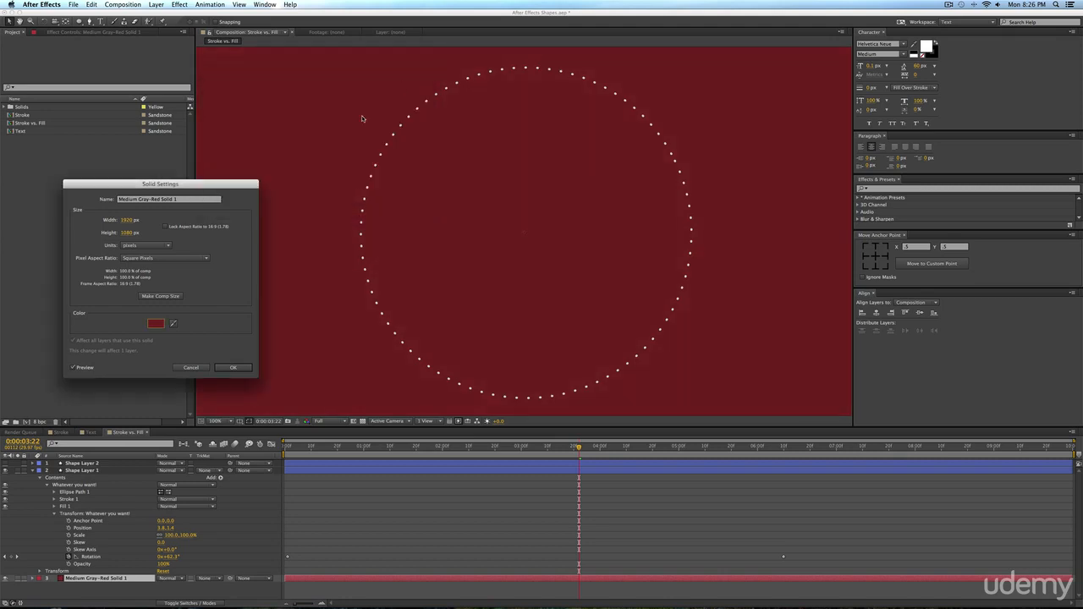
left_click(233, 367)
left_click(151, 86)
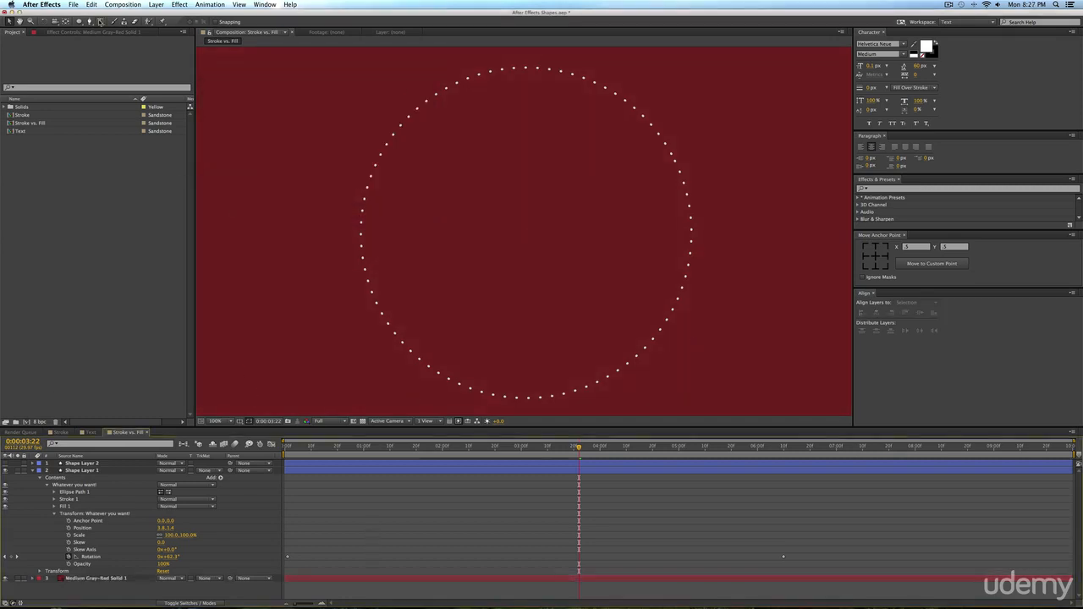
left_click(100, 21)
left_click(417, 188)
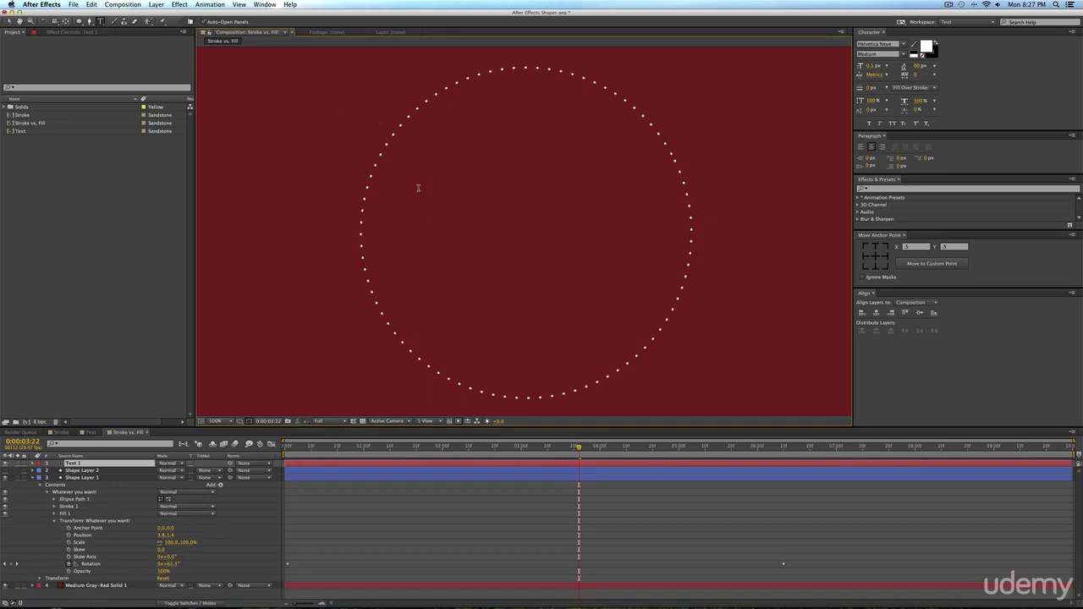
scroll(418, 188, "down", 1)
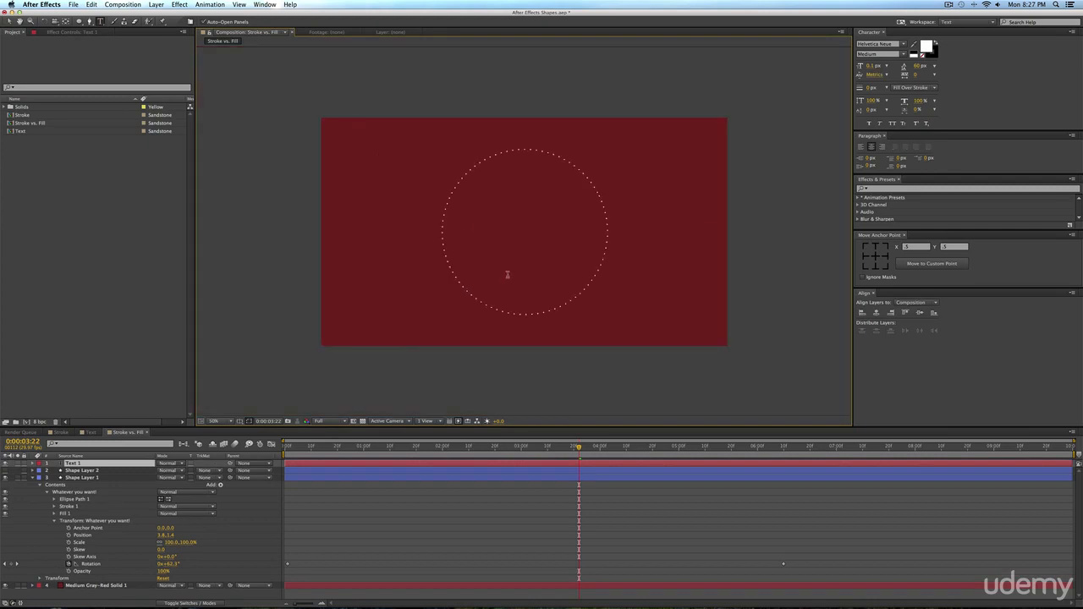
left_click(227, 422)
left_click(232, 439)
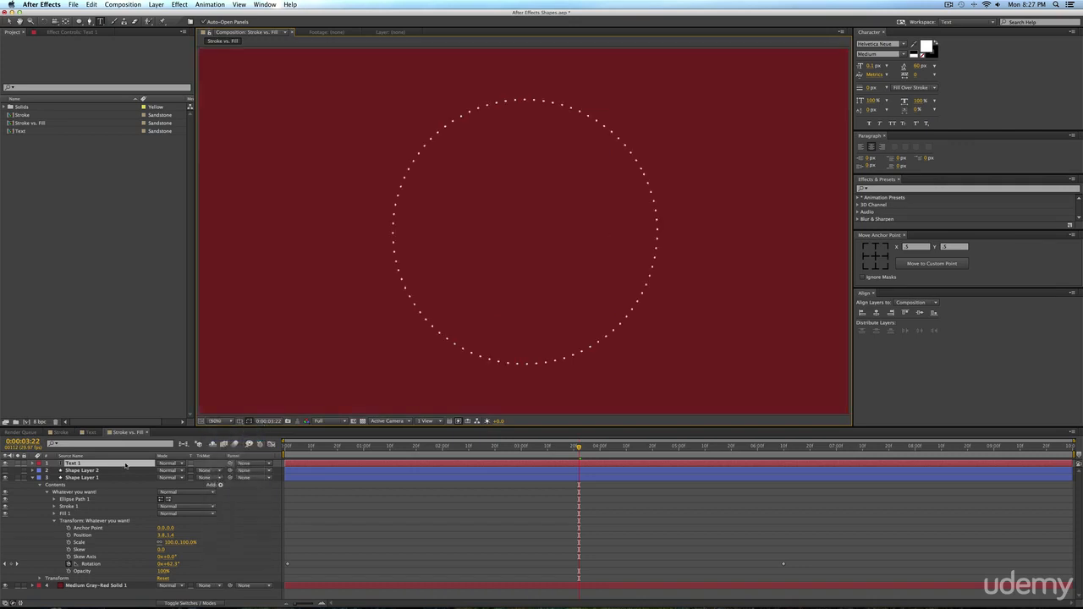
left_click(125, 466)
key("f")
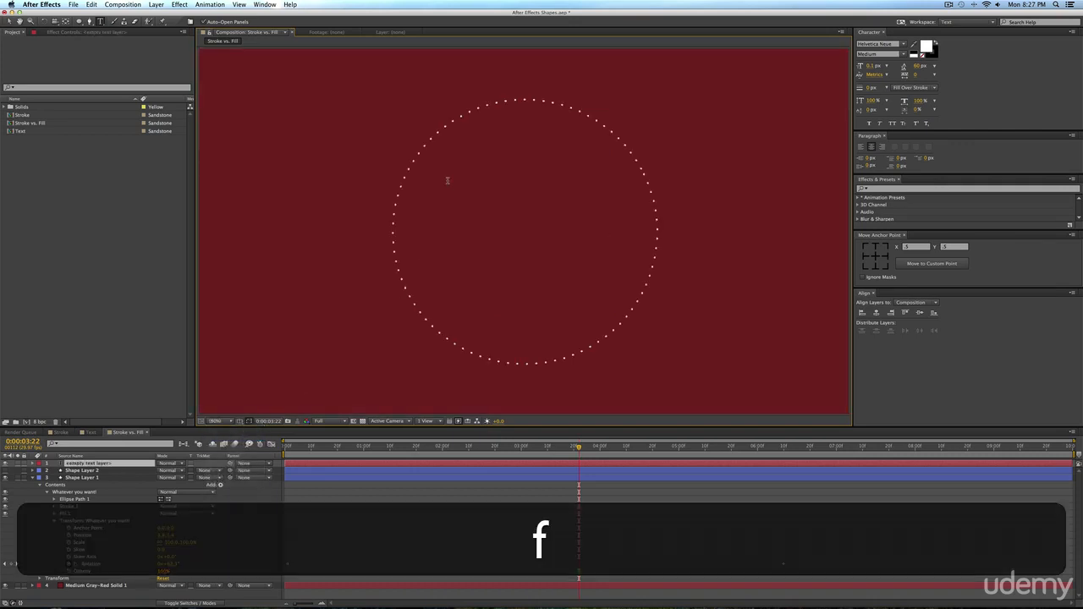
key("d")
key("f")
key("BackSpace")
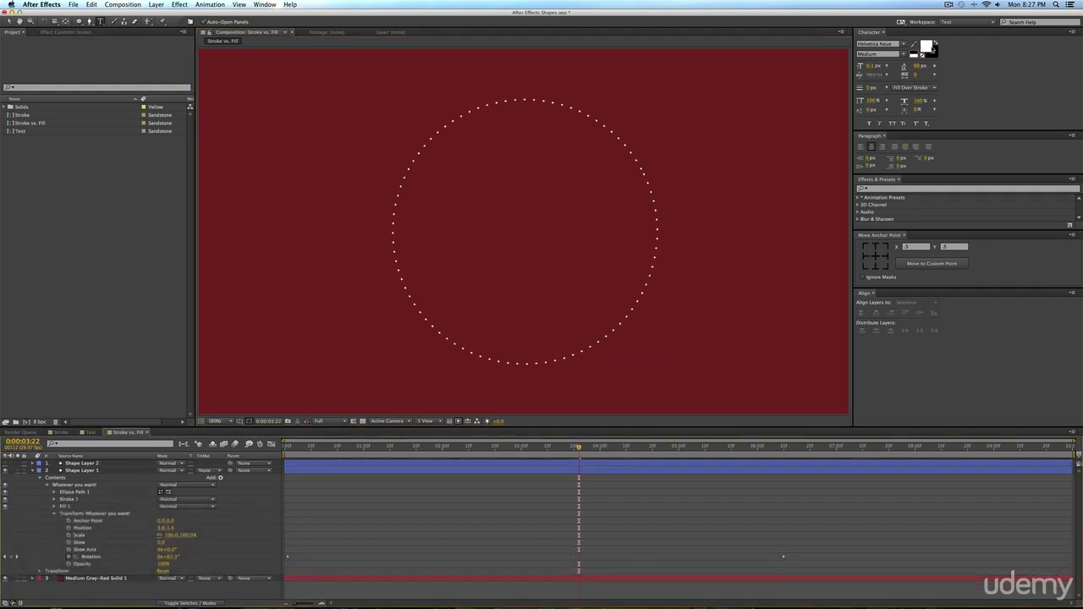
Add the placeholder text "dfasdfas" at 148 px and move it into the dotted circle.
left_click(476, 208)
type("d")
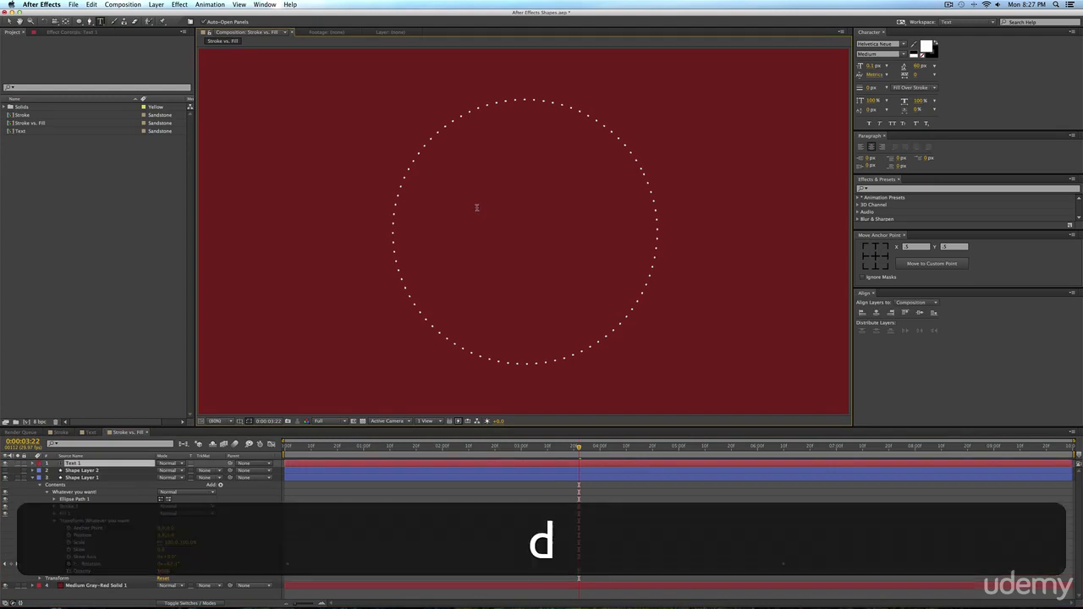
type("f")
key("super+a")
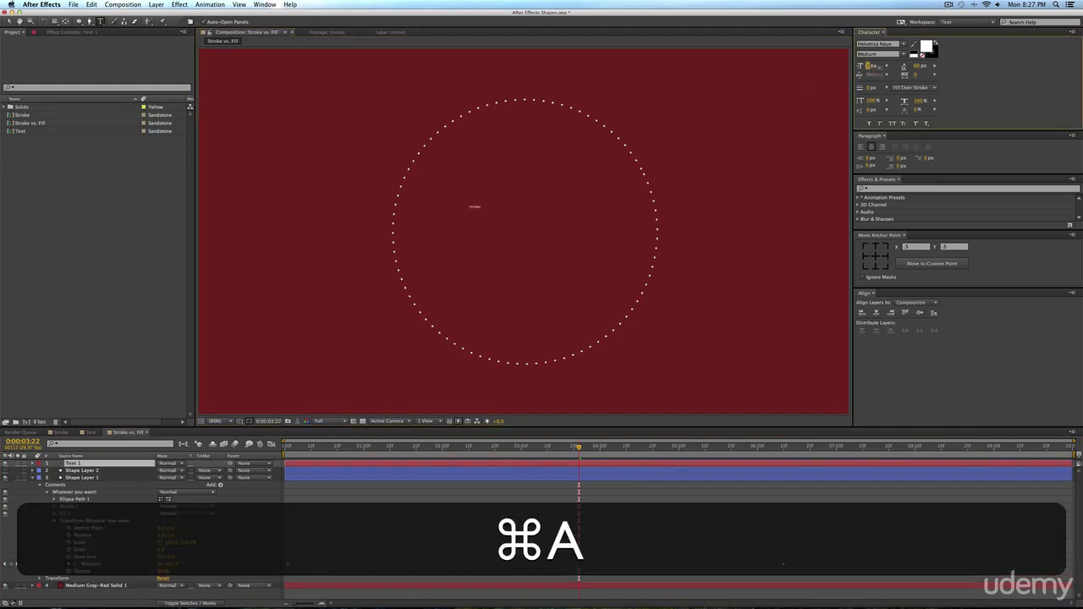
left_click_drag(879, 66, 938, 67)
left_click(11, 22)
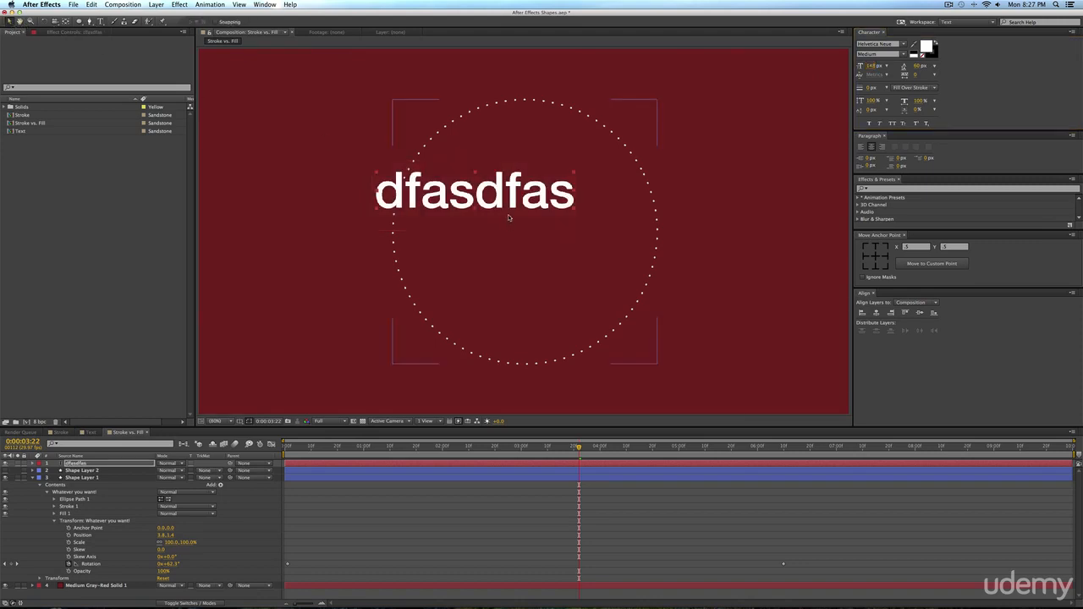
left_click_drag(508, 218, 571, 238)
Replace the placeholder with "Hey" and "there!" on two lines and increase the leading until the lines stop overlapping.
double_click(567, 216)
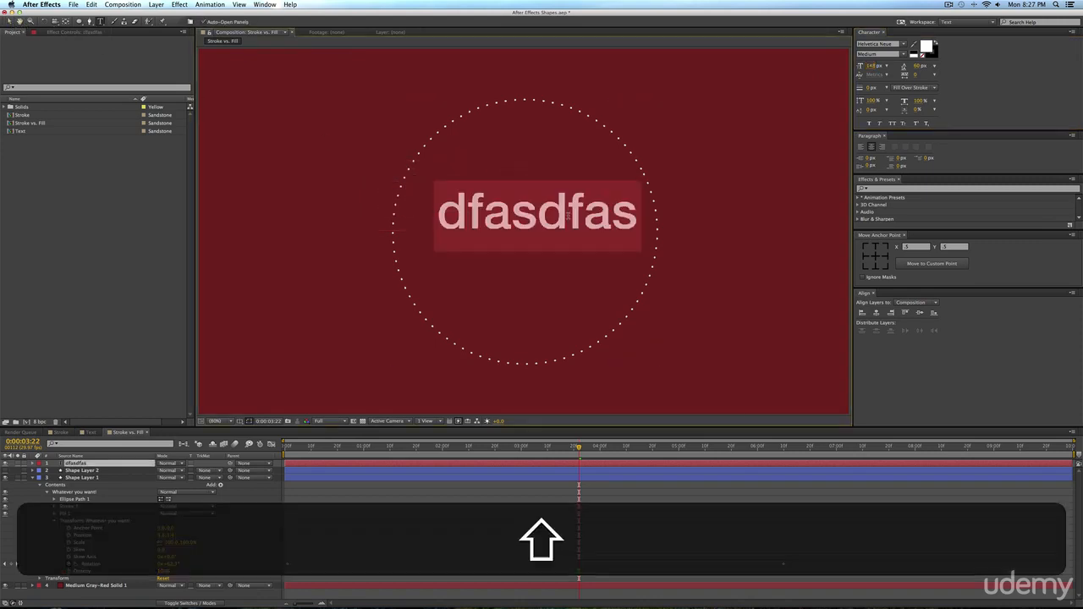
type("Hey")
key("Return")
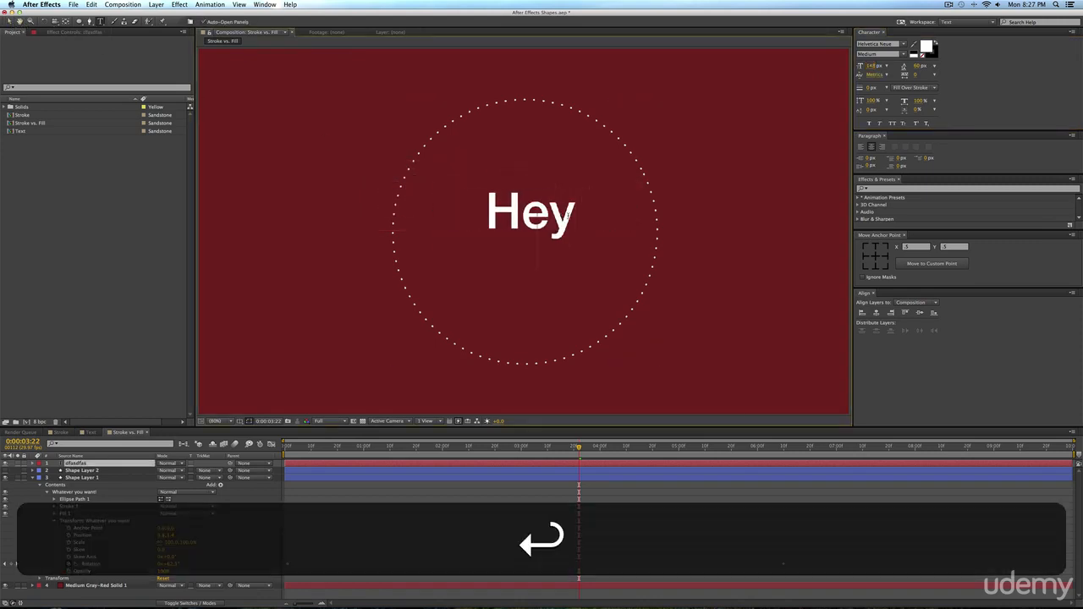
type("there!")
key("super+shift+a")
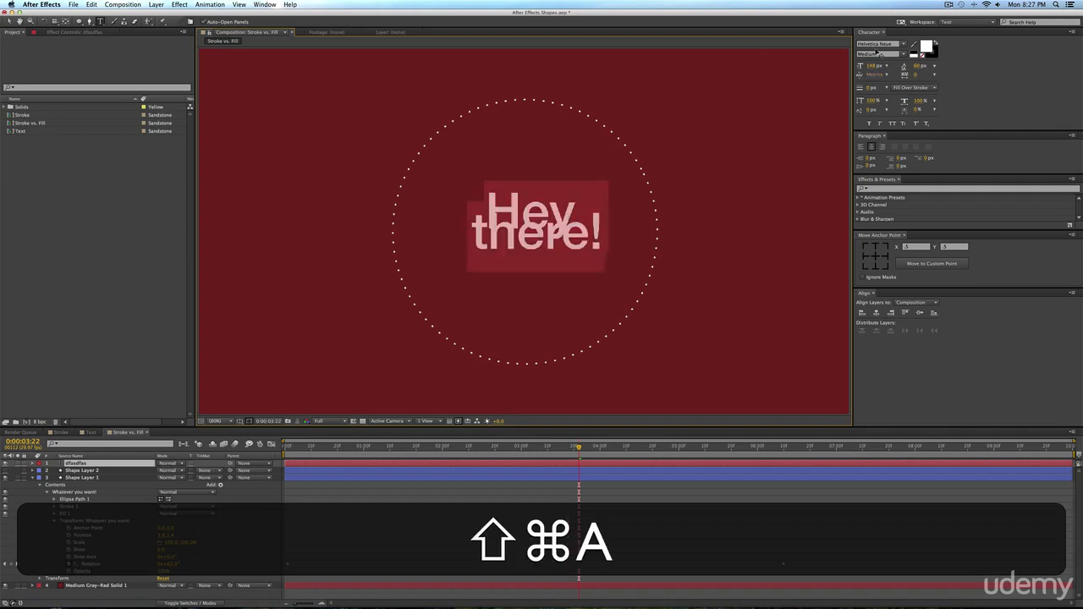
key("super+a")
left_click_drag(917, 65, 964, 65)
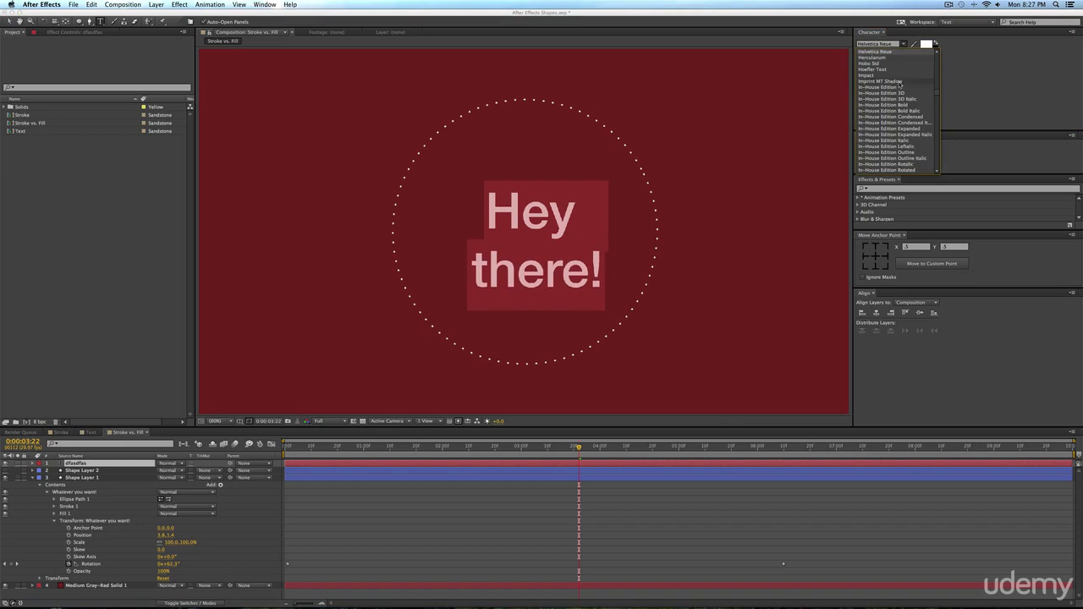
Change the "Hey there!" text's font to greenbeans, enlarge it to 301 px and reposition it in the middle of the dotted circle.
scroll(899, 82, "up", 3)
scroll(899, 83, "up", 2)
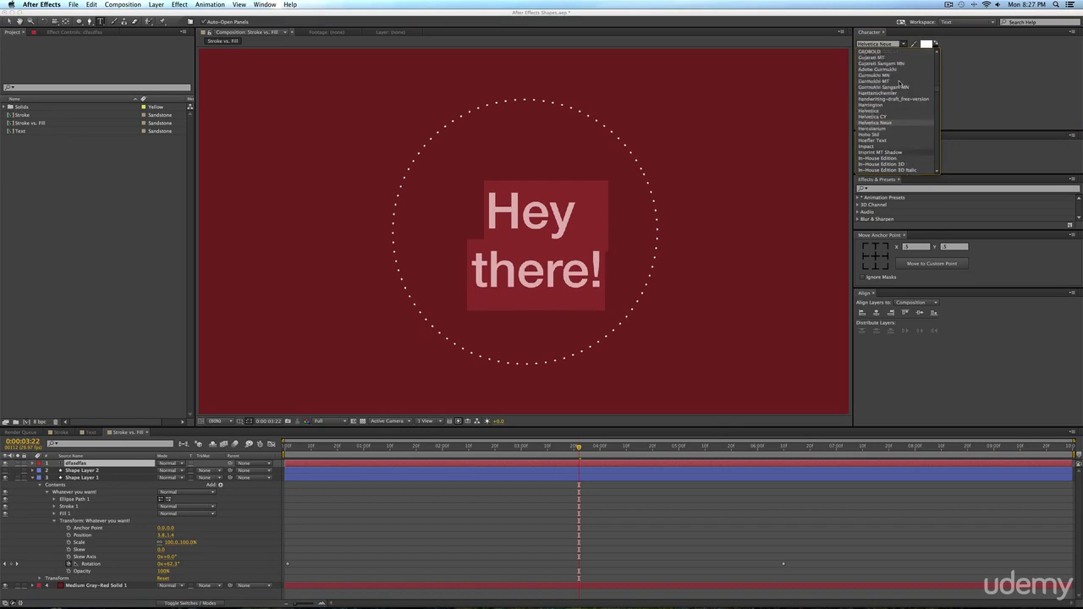
scroll(888, 89, "up", 2)
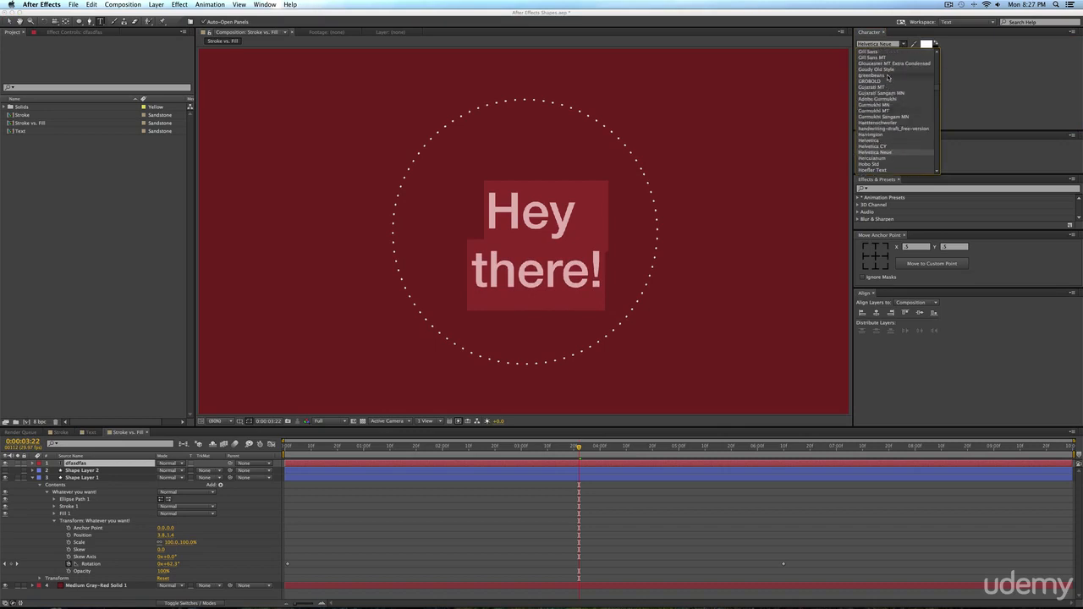
left_click(887, 76)
left_click_drag(871, 67, 969, 70)
left_click(10, 22)
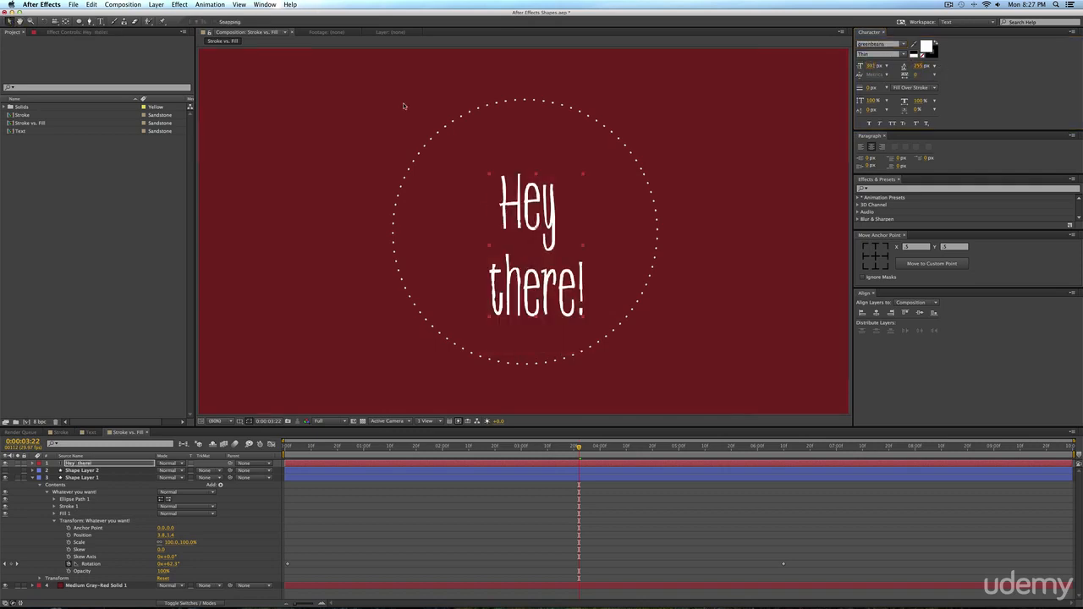
left_click_drag(531, 202, 523, 186)
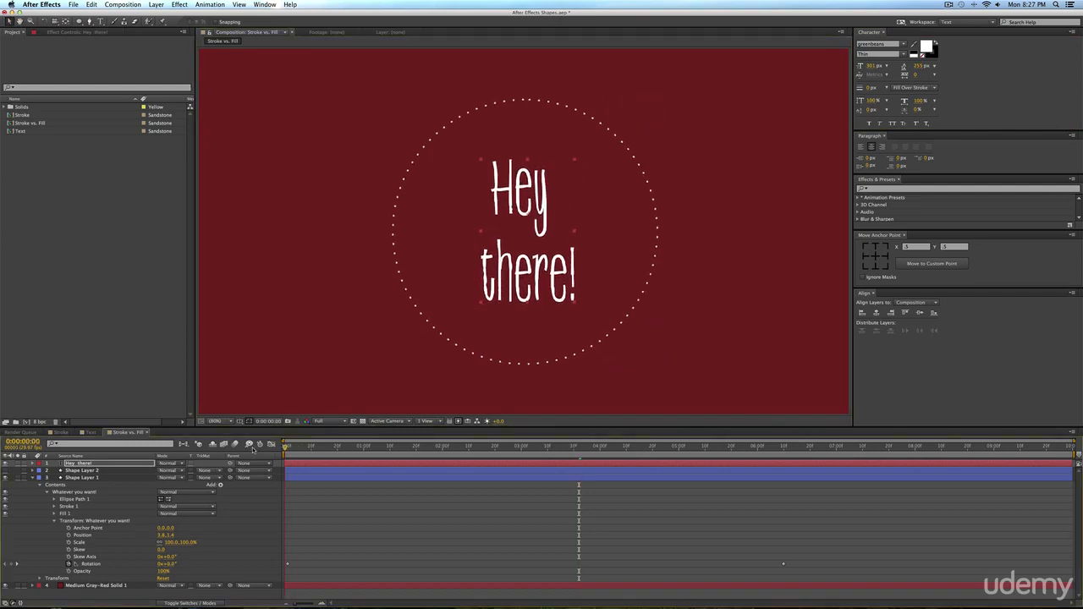
Return to the first frame, centre the text layer's anchor point and make the layer 3D.
key("Home")
left_click(877, 256)
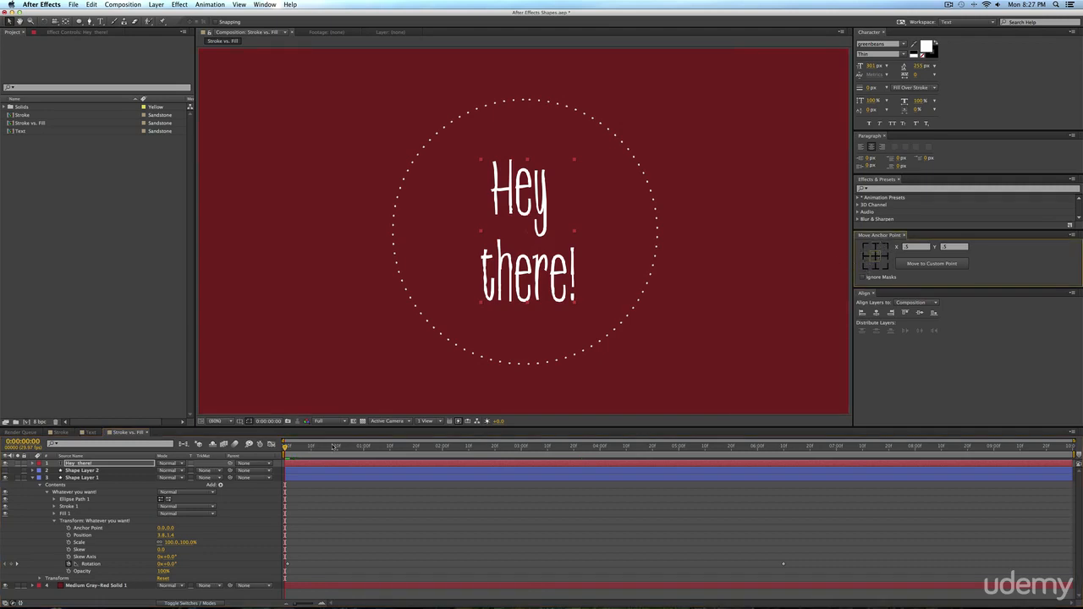
left_click(185, 597)
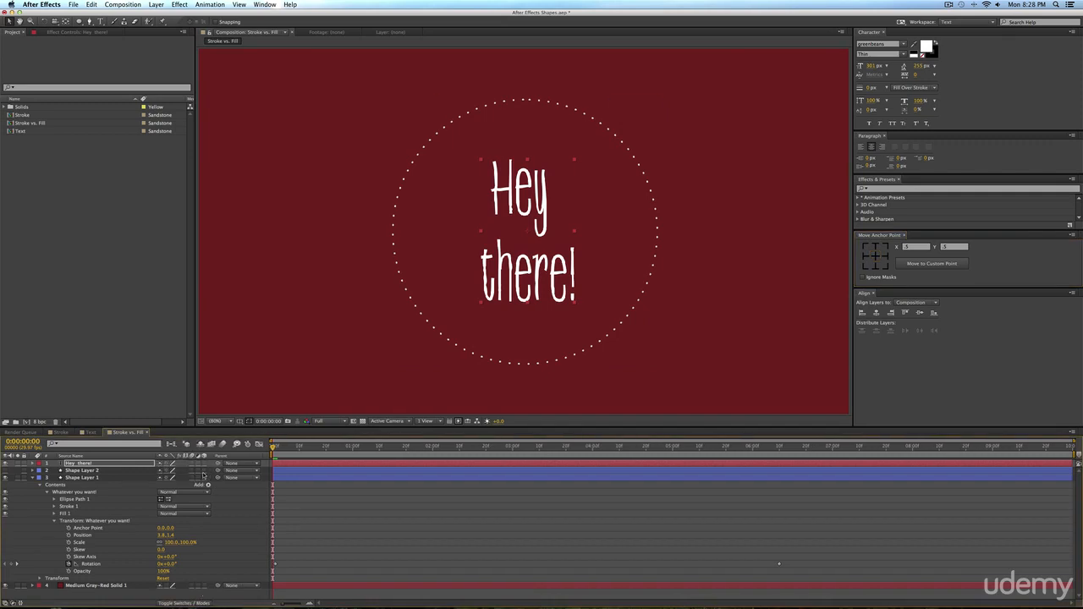
left_click(204, 463)
Keyframe the text's Y Rotation from 90° at the first frame to 0° at about frame 20.
key("r")
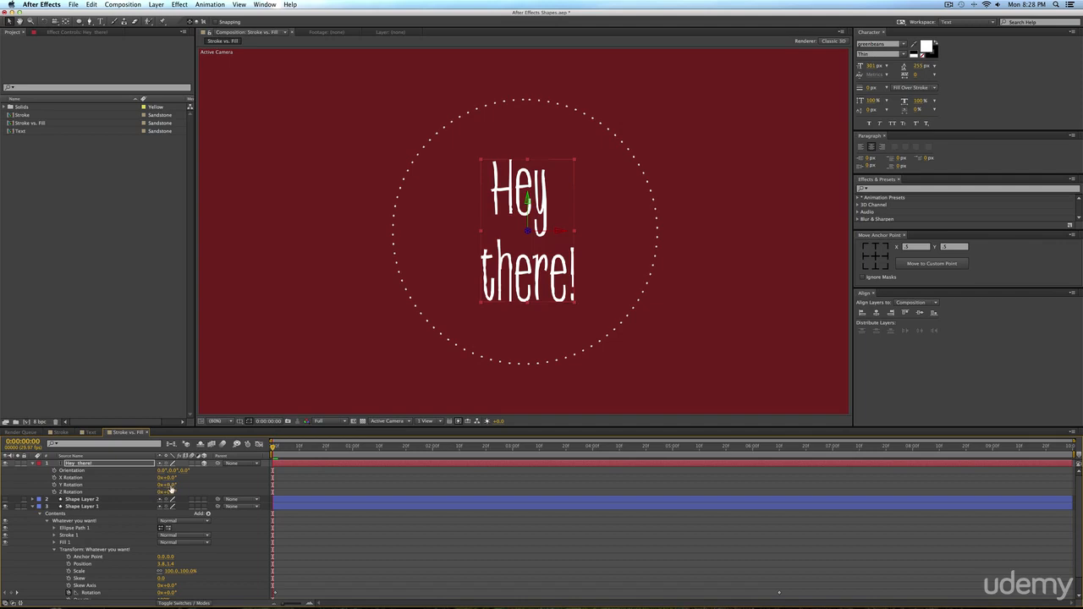
left_click_drag(170, 486, 208, 486)
key("super+z")
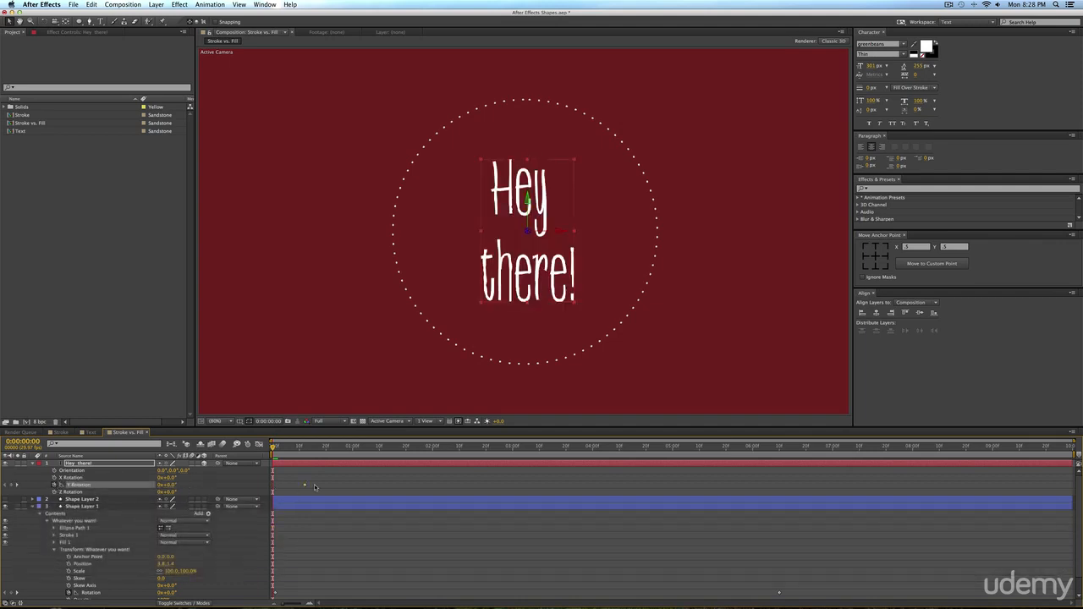
left_click_drag(173, 488, 212, 486)
left_click(175, 484)
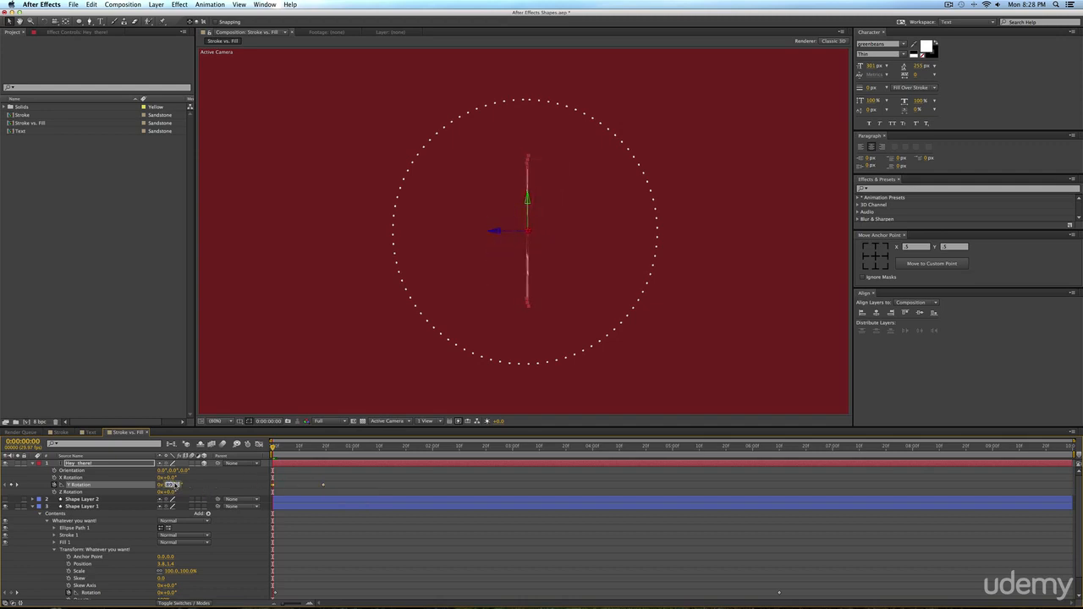
type("90")
key("Return")
Shift both Y Rotation keyframes forward about three frames, apply Easy Ease to them and preview the text's turn.
left_click(343, 465)
left_click_drag(346, 480, 277, 488)
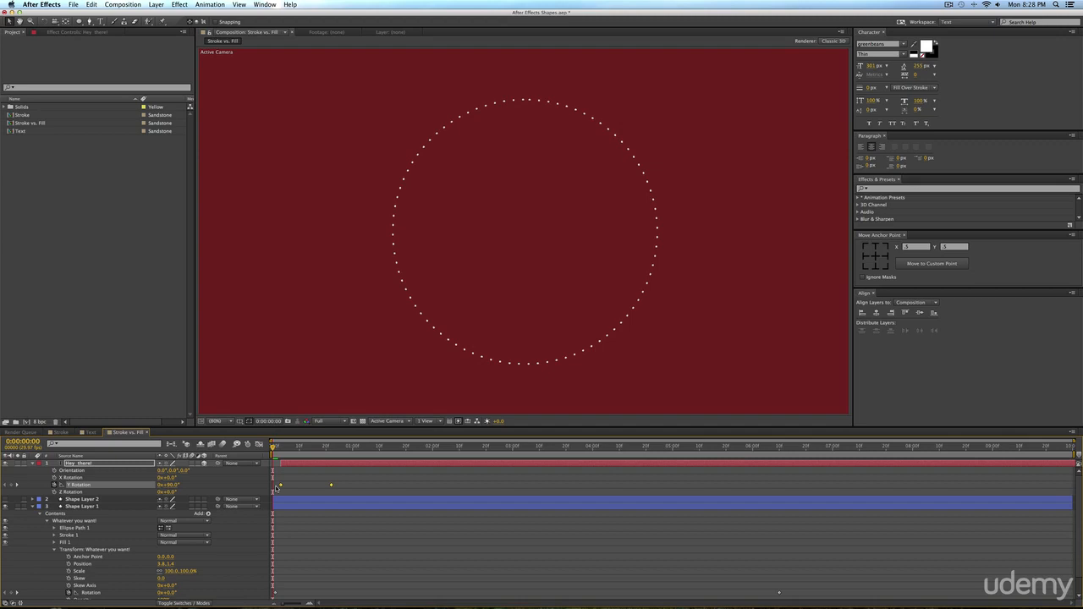
key("F9")
mouse_move(273, 446)
left_mouse_down()
mouse_move(290, 450)
mouse_move(281, 451)
left_mouse_up()
key("KP_0")
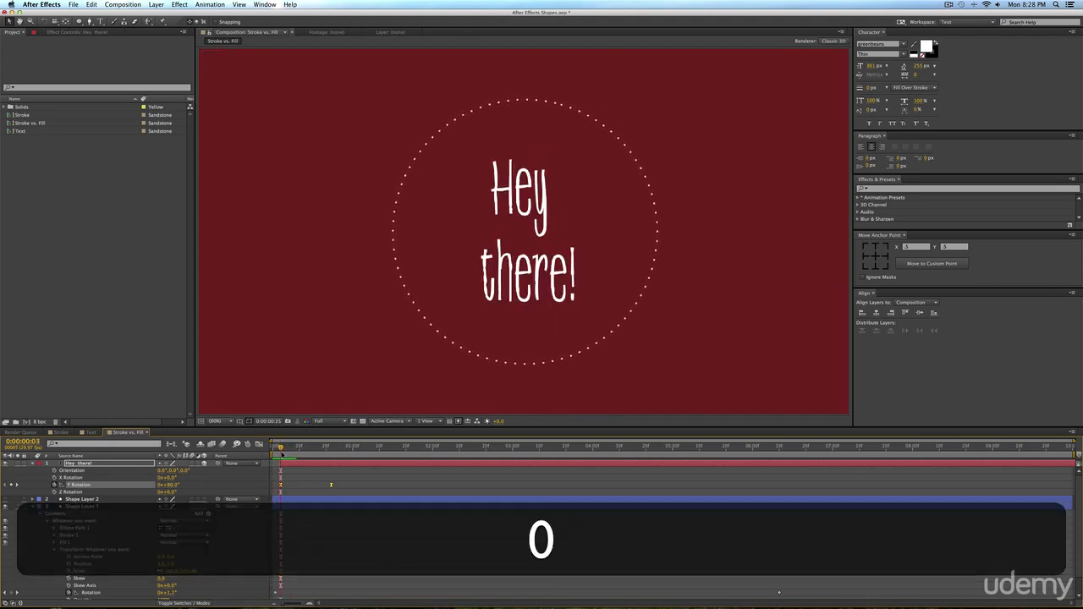
key("space")
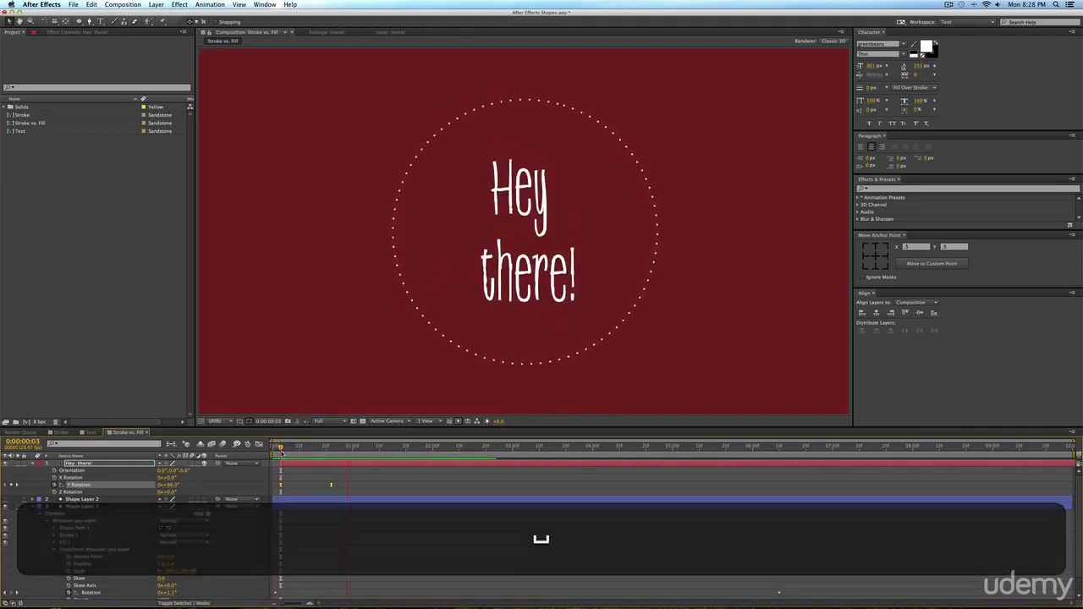
Move the text layer along the timeline so it starts at about frame 20, and preview the animation.
left_click_drag(290, 466, 335, 466)
key("KP_0")
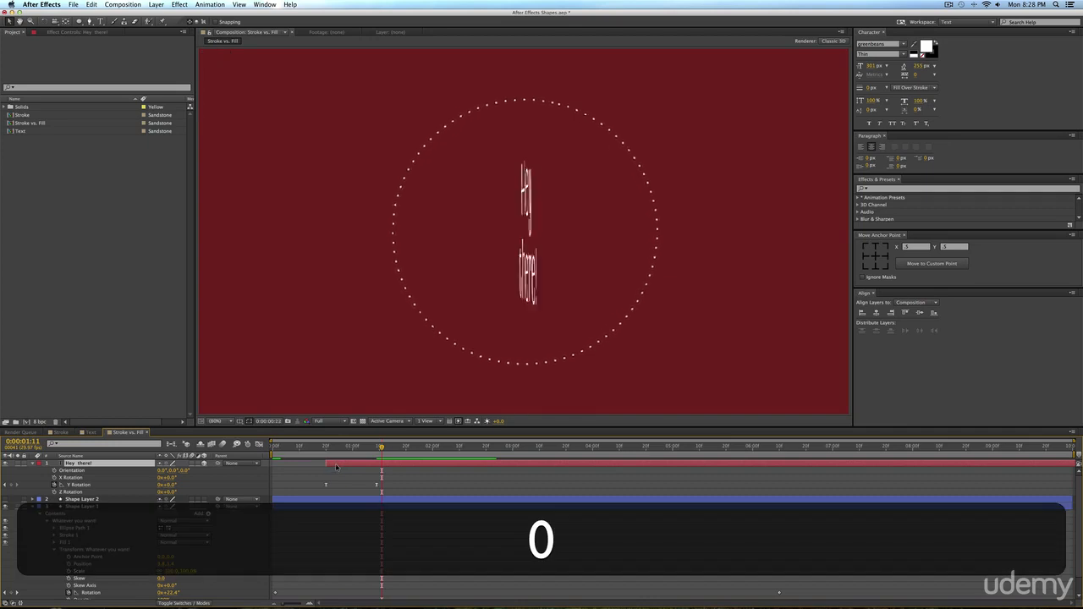
key("space")
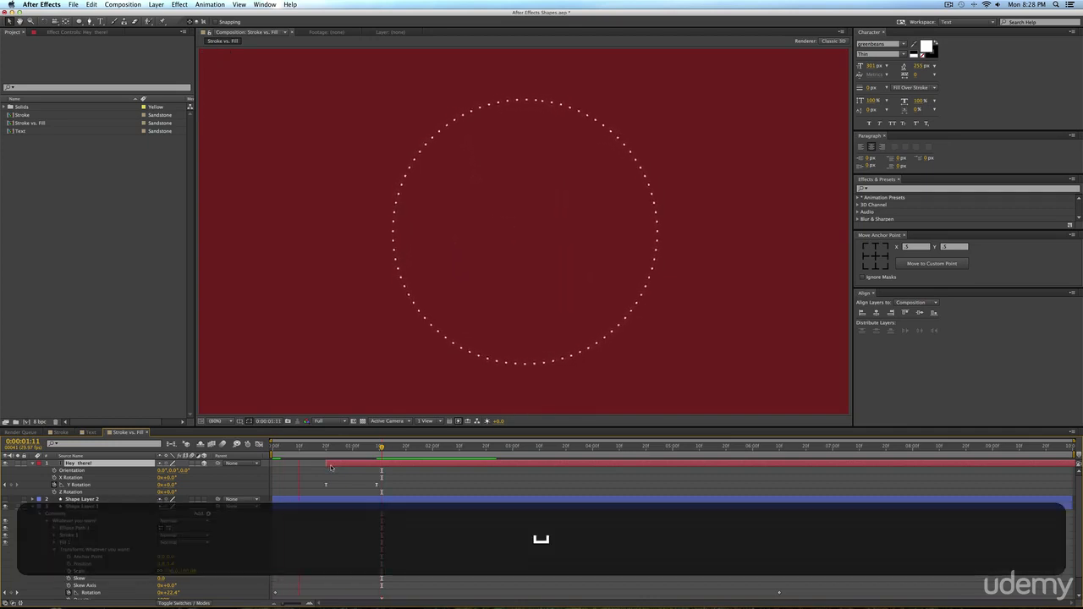
key("KP_0")
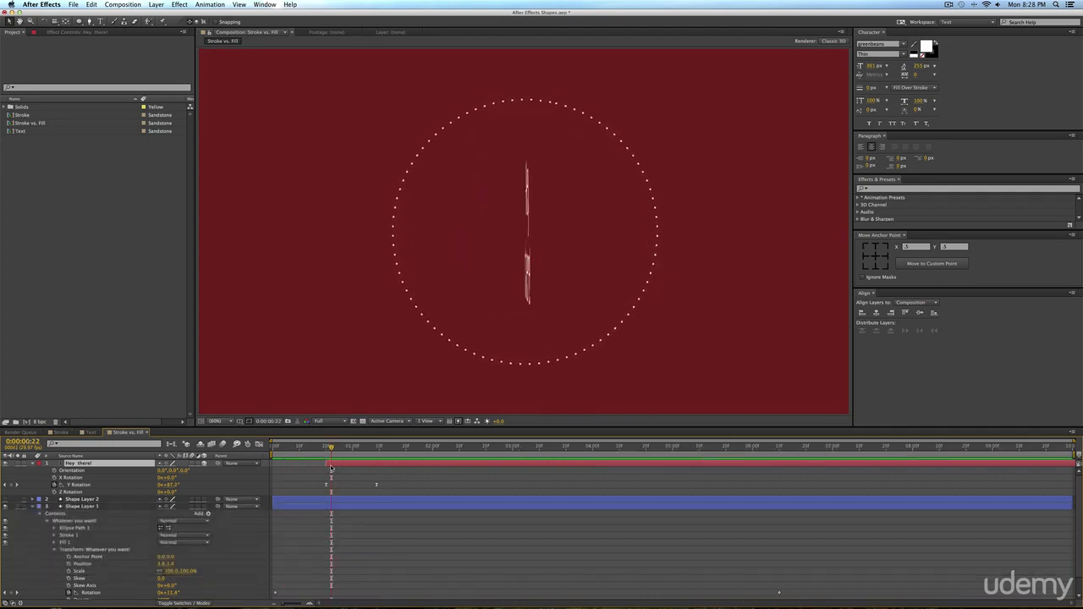
key("space")
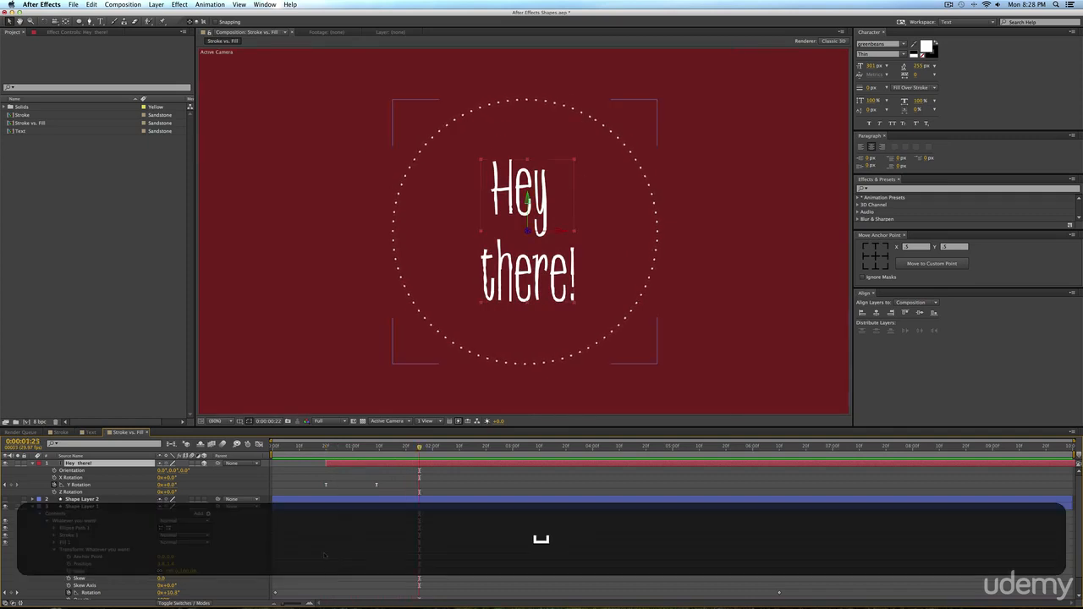
Draw a circle on a new shape layer from the centre of the dotted circle and set its stroke to None.
left_click(542, 541)
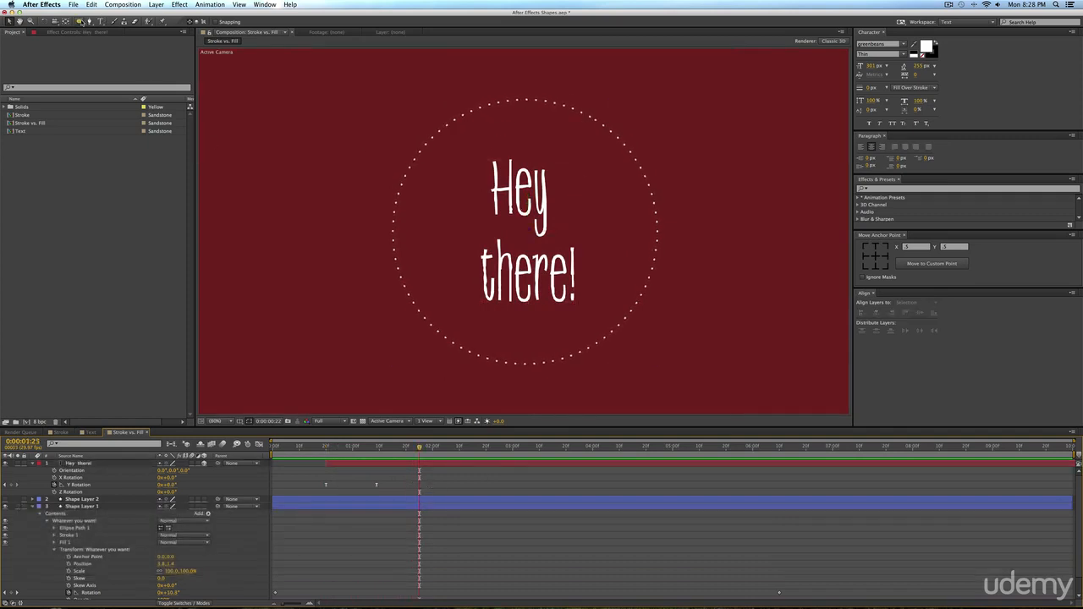
left_click(79, 21)
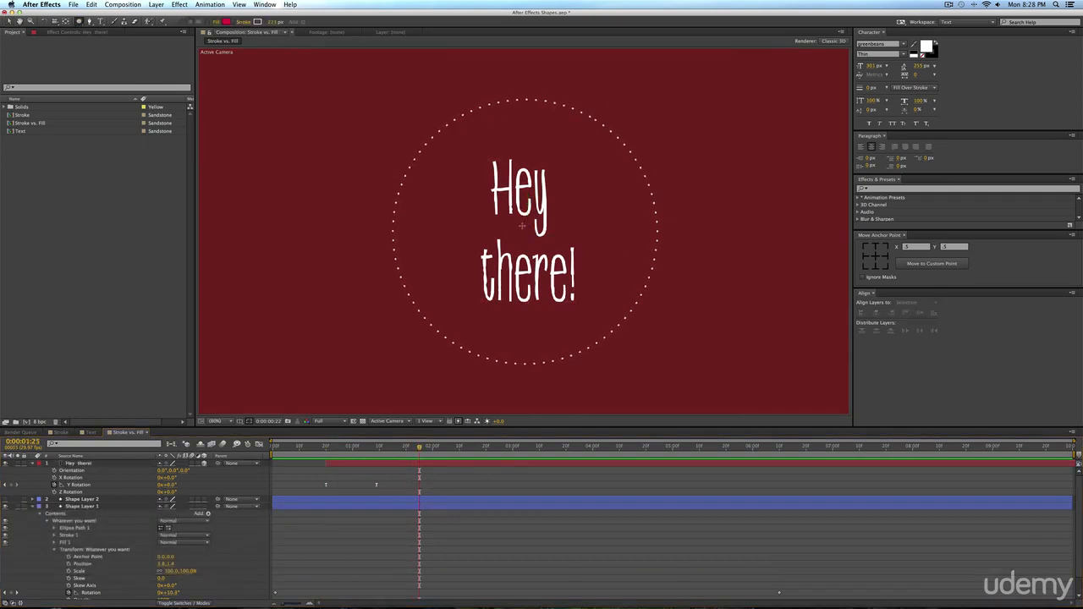
left_click_drag(522, 226, 581, 169)
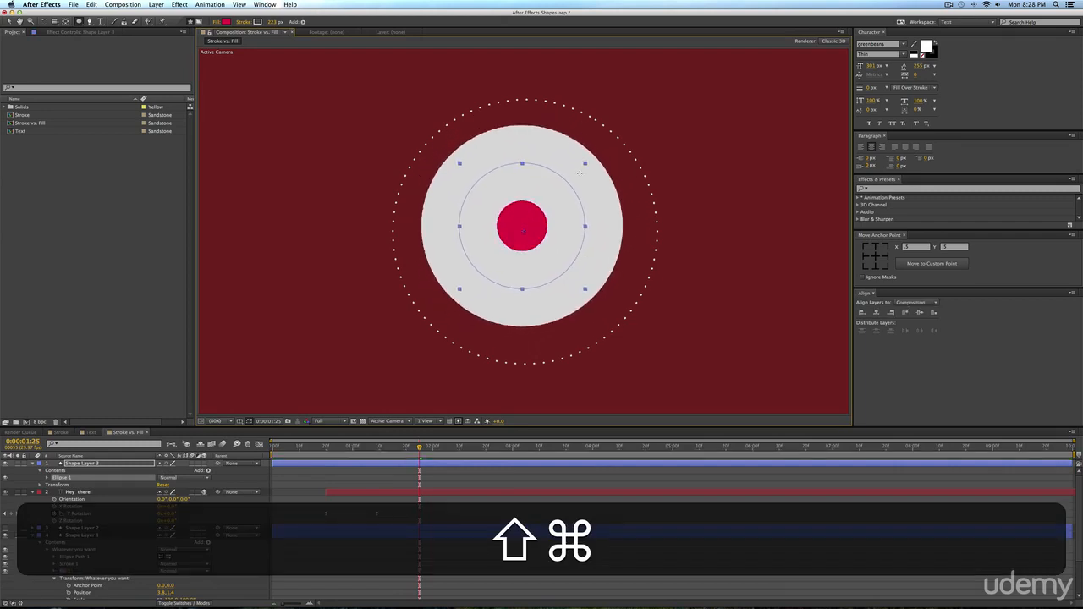
left_click_drag(273, 22, 240, 23)
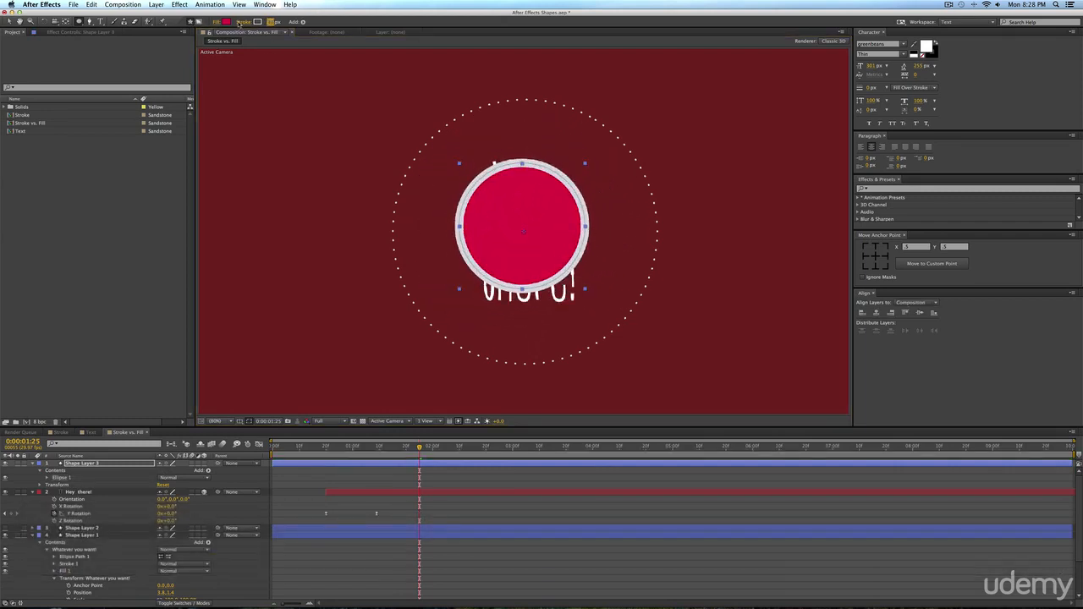
left_click(256, 22)
left_click(228, 71)
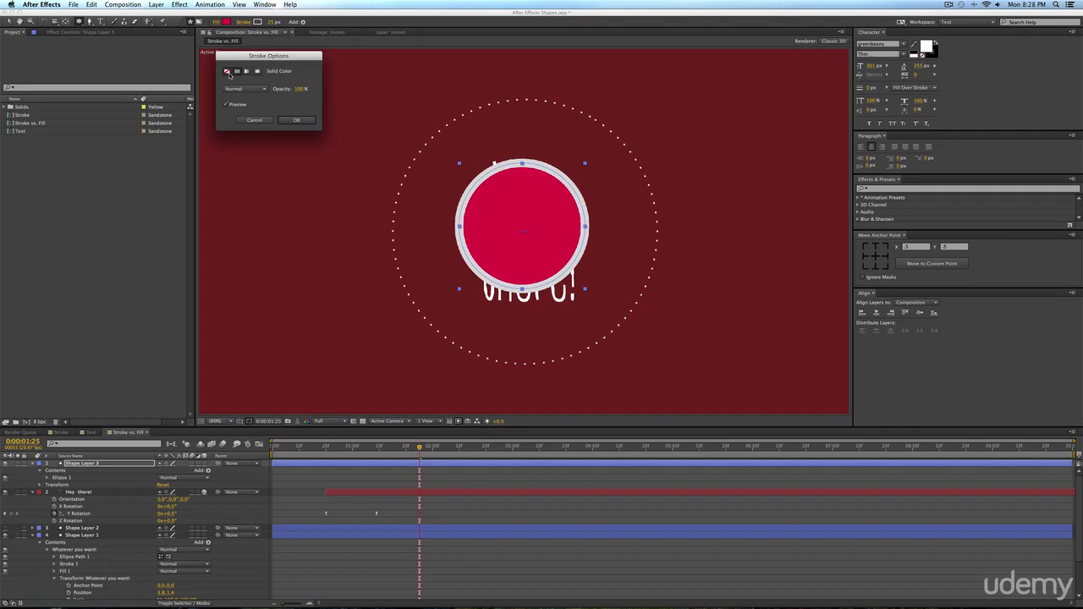
left_click(295, 118)
Change the new circle's fill to a dark green, using the sampled background red as the starting shade.
left_click(226, 22)
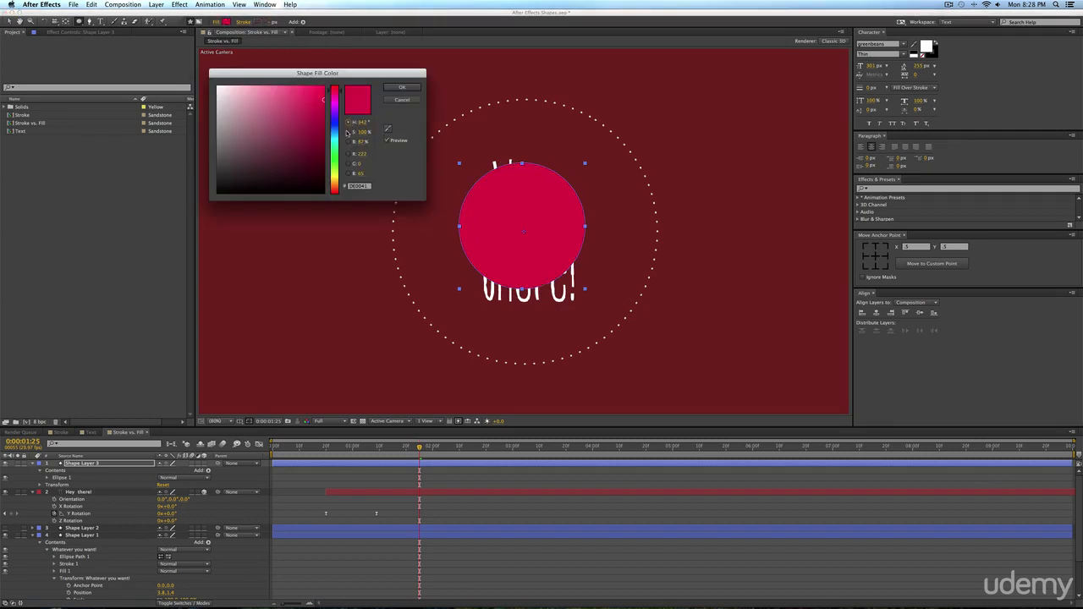
left_click_drag(335, 133, 335, 140)
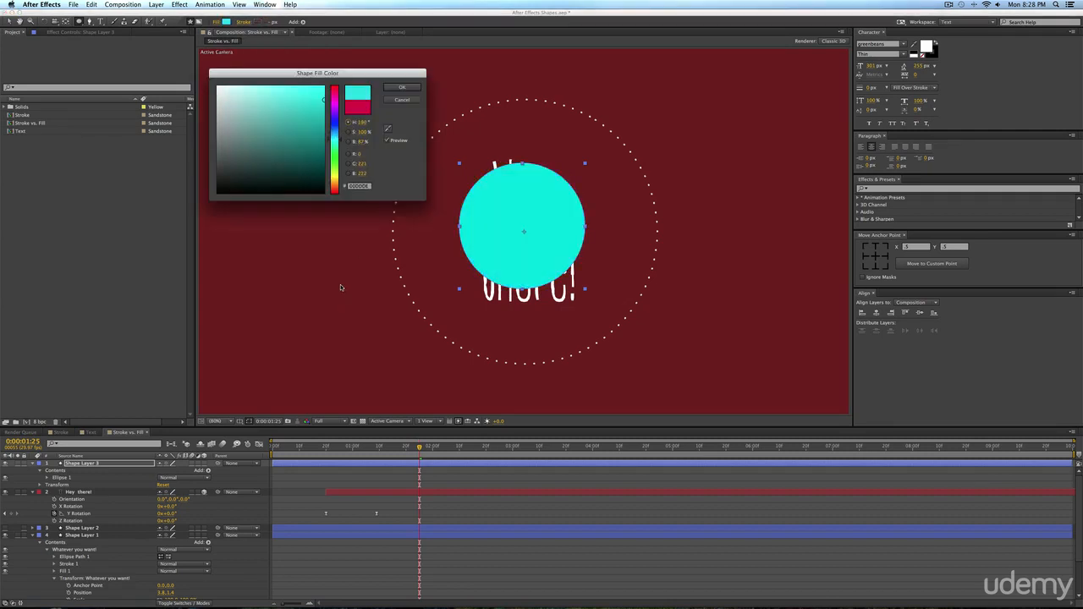
left_click(389, 130)
left_click(674, 125)
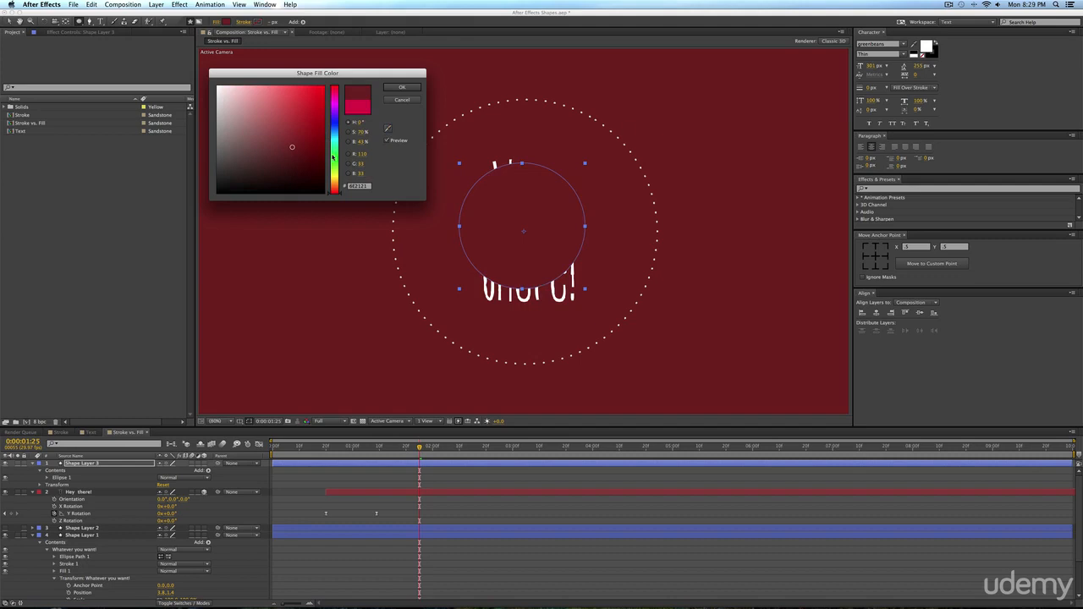
left_click(335, 152)
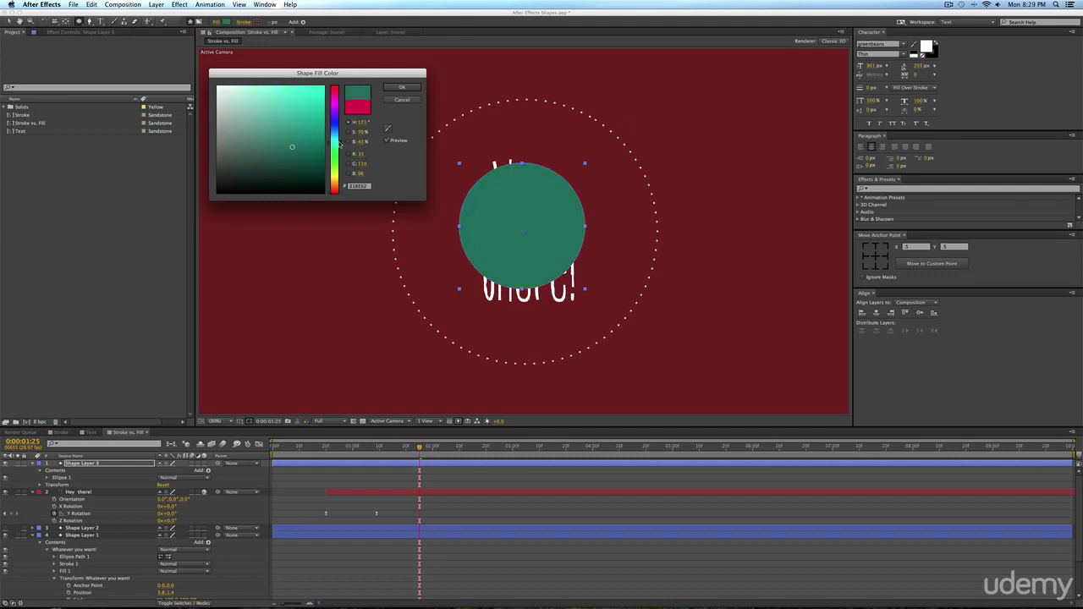
left_click_drag(290, 150, 287, 160)
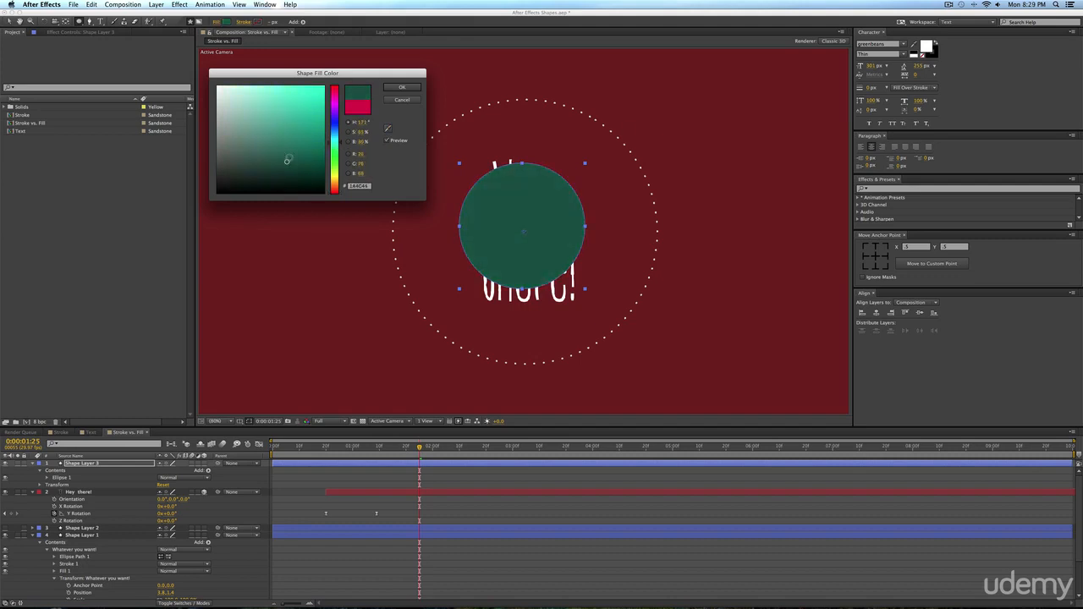
left_click(402, 88)
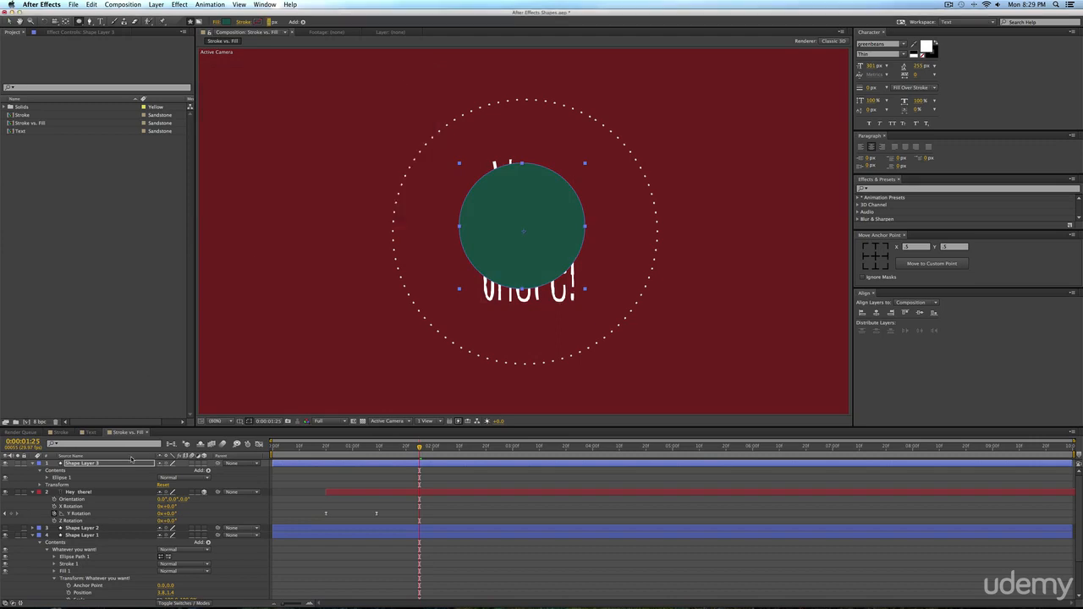
Enlarge the green circle's ellipse path to 675.1 px and centre it inside the dotted circle.
left_click(48, 477)
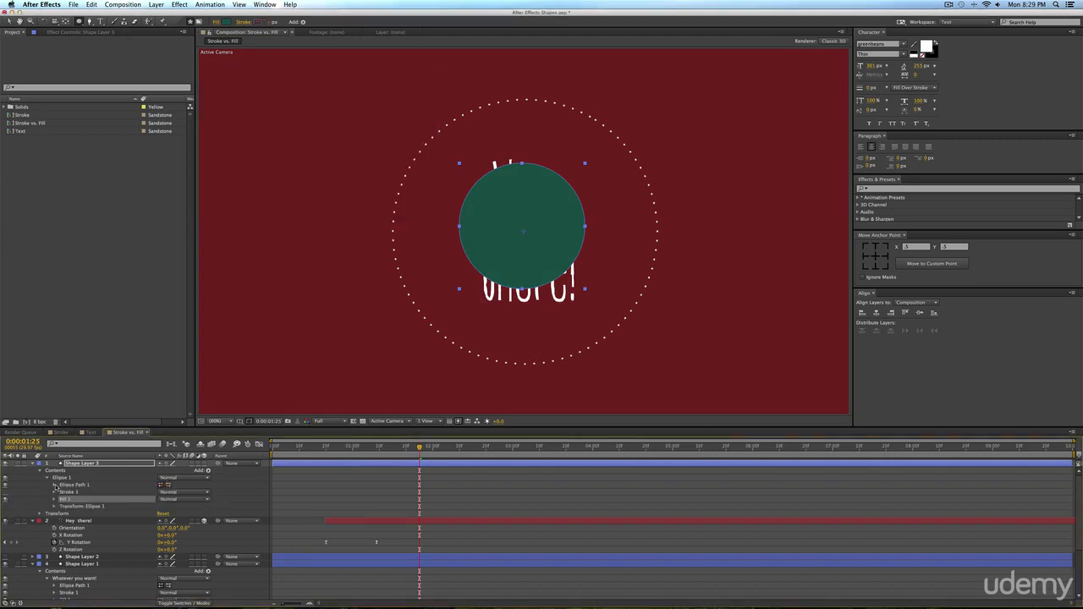
left_click(54, 485)
left_click_drag(170, 493, 224, 492)
key("v")
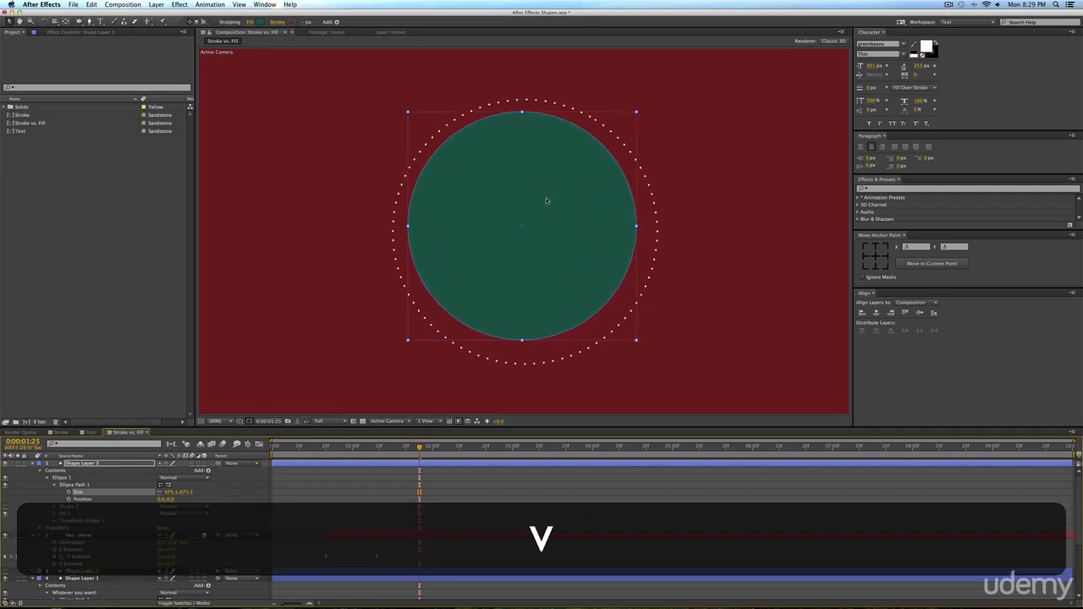
left_click_drag(545, 200, 551, 209)
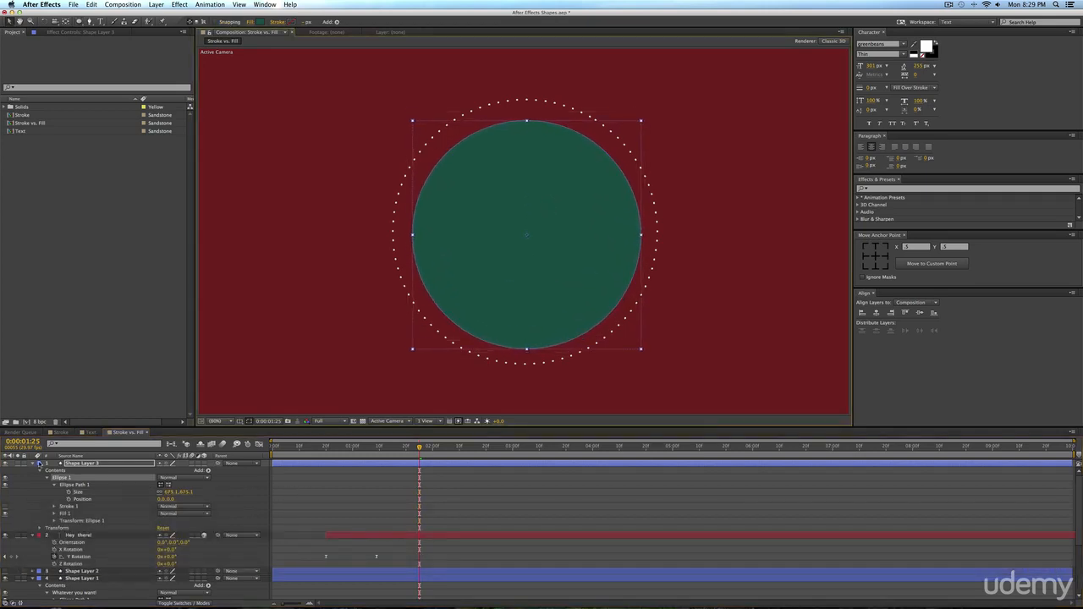
Collapse the green circle and text layers and place the "Hey there!" layer above the circle.
left_click(33, 464)
left_click(34, 471)
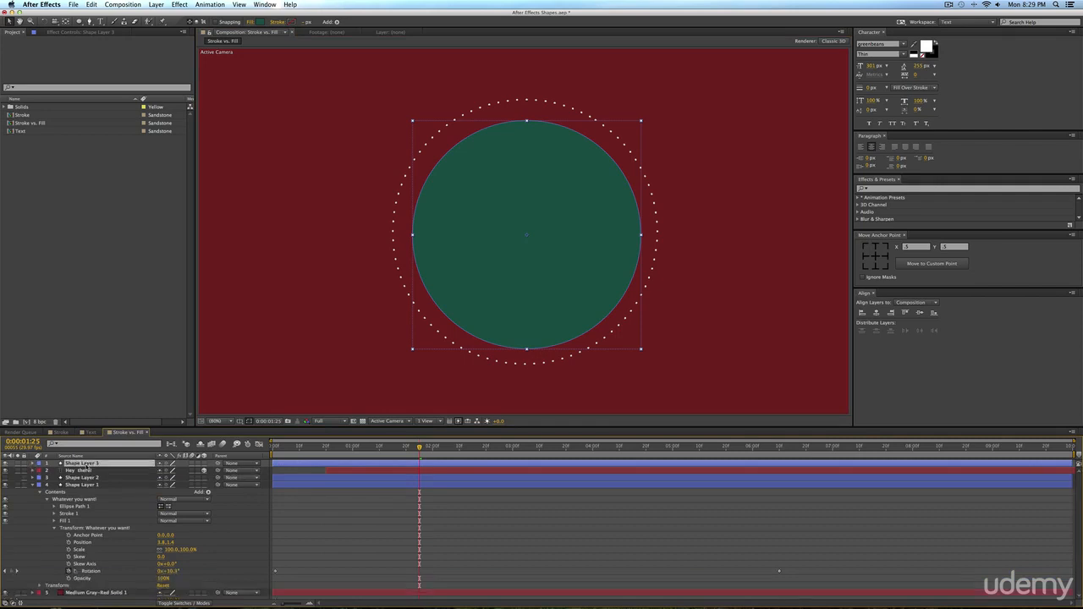
left_click_drag(84, 470, 84, 462)
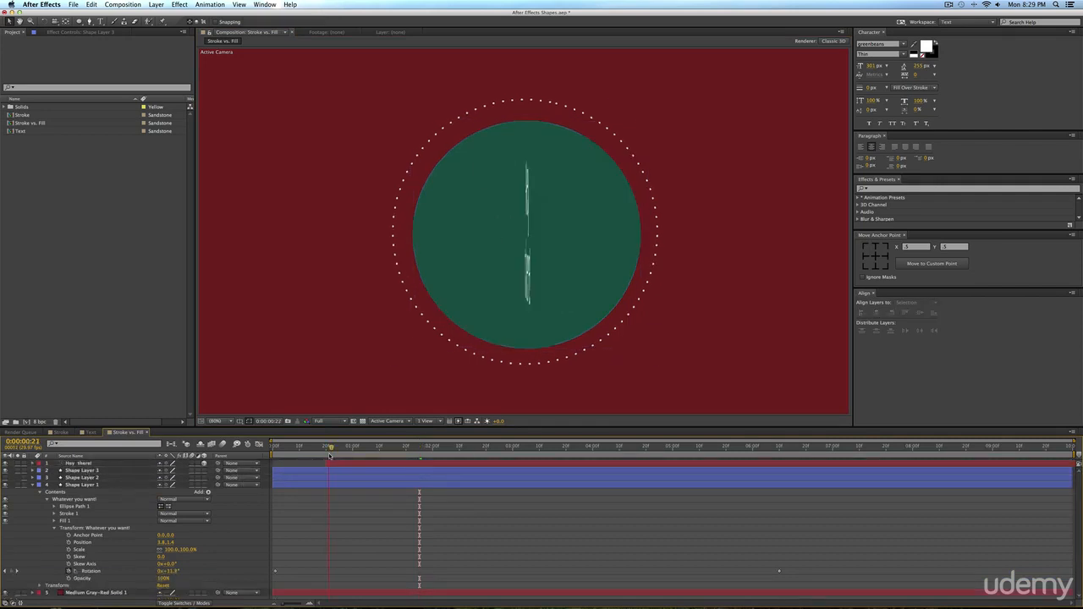
Rename the green circle's shape layer as "green circle" and check the opening frames of the animation.
key("Home")
left_click(92, 470)
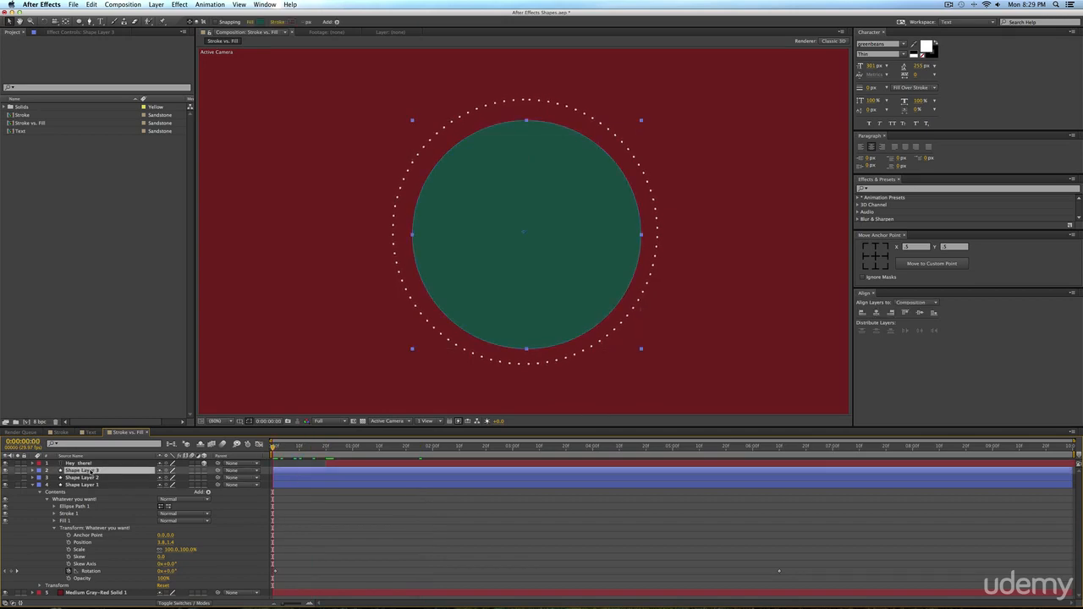
key("Return")
type("green circle")
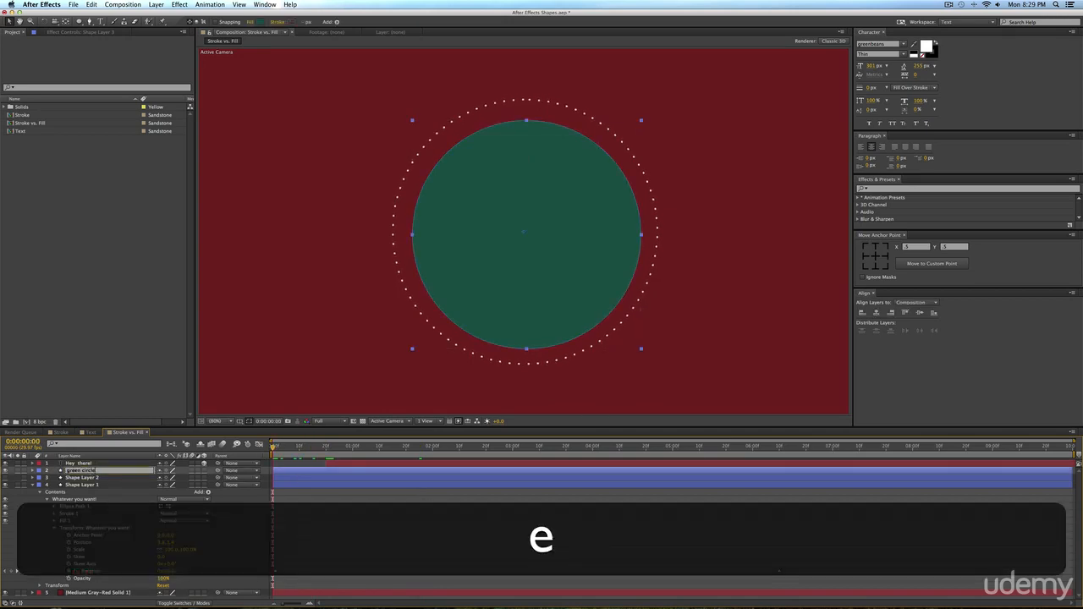
key("Return")
left_click_drag(275, 445, 196, 457)
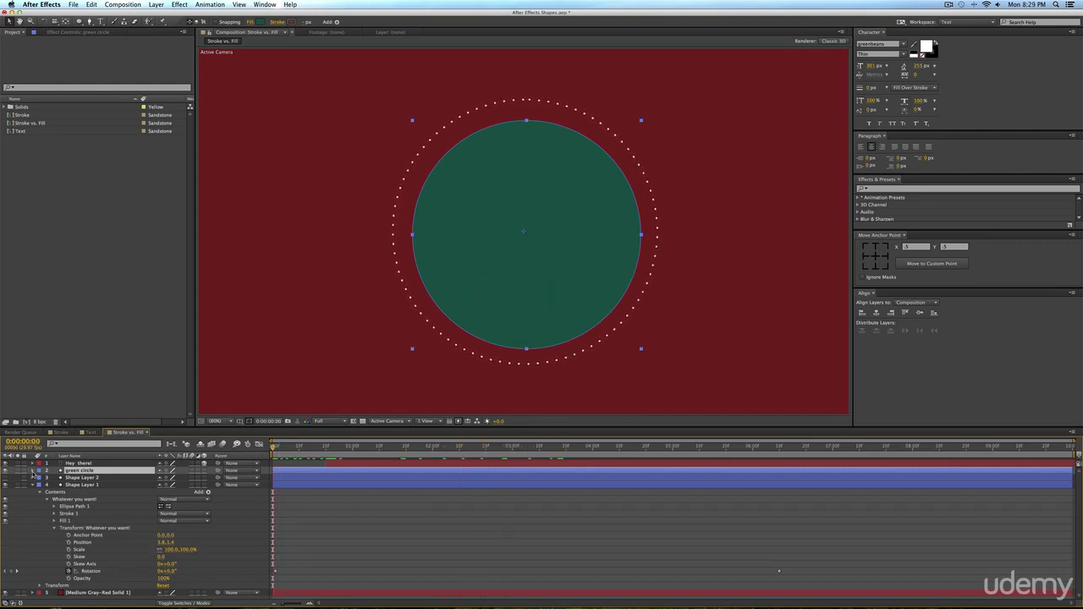
Animate the green circle's Scale from 0% at the first frame to 100% about 15 frames in.
left_click(33, 471)
key("s")
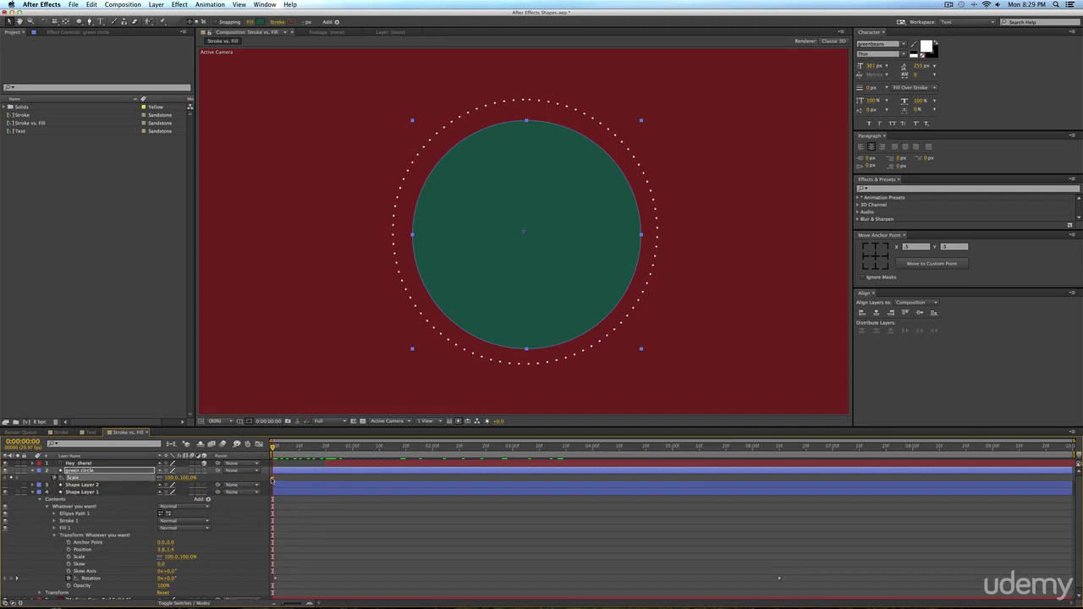
left_click_drag(330, 478, 335, 478)
left_click_drag(333, 479, 313, 479)
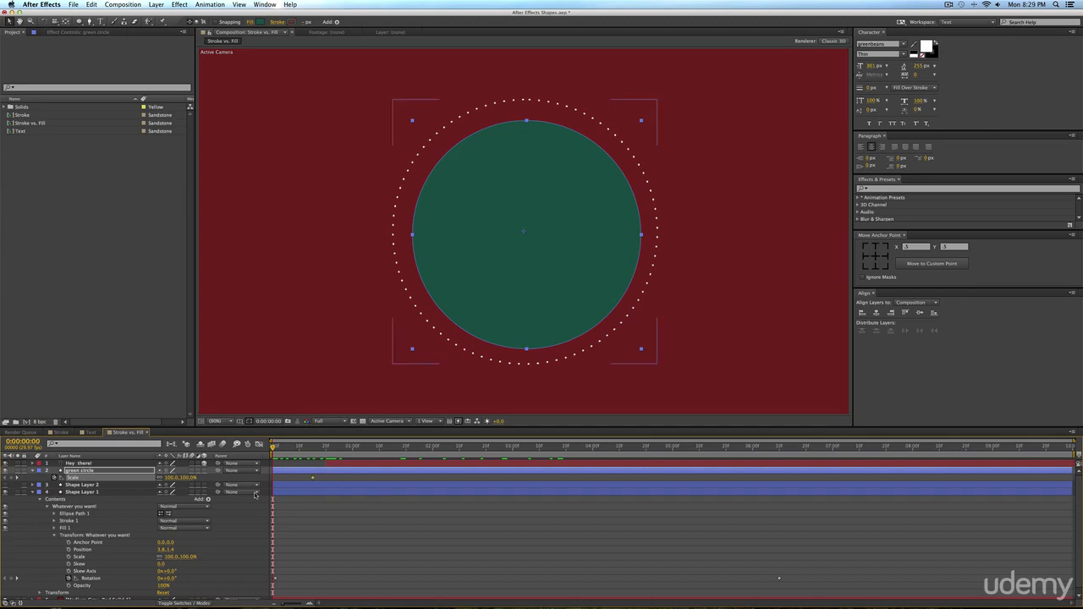
type("0")
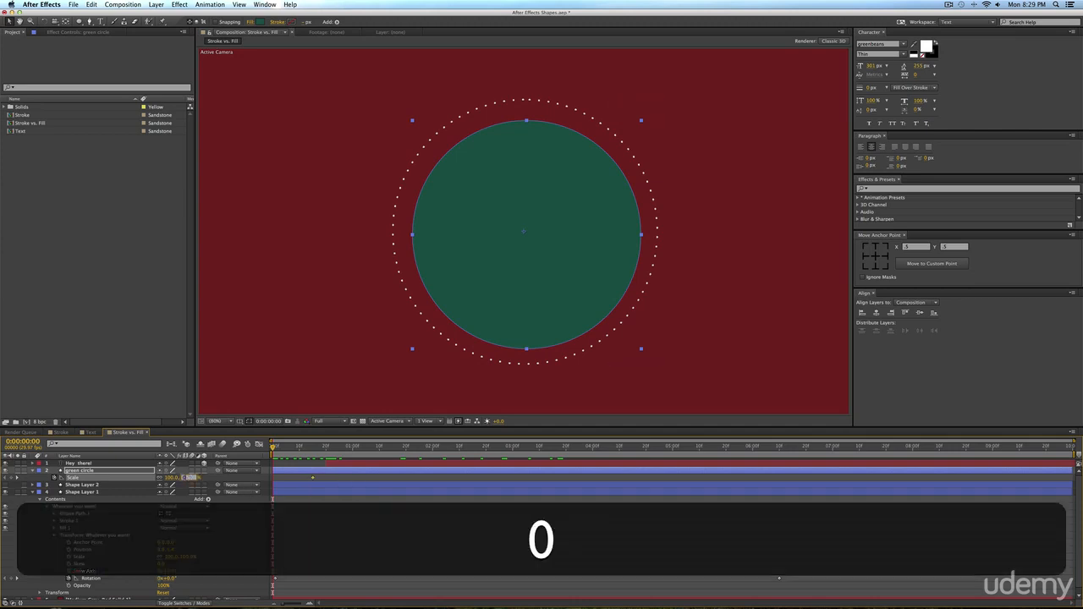
key("Return")
Preview the circle's growth and shift the green circle layer so it starts at about frame 4.
key("KP_0")
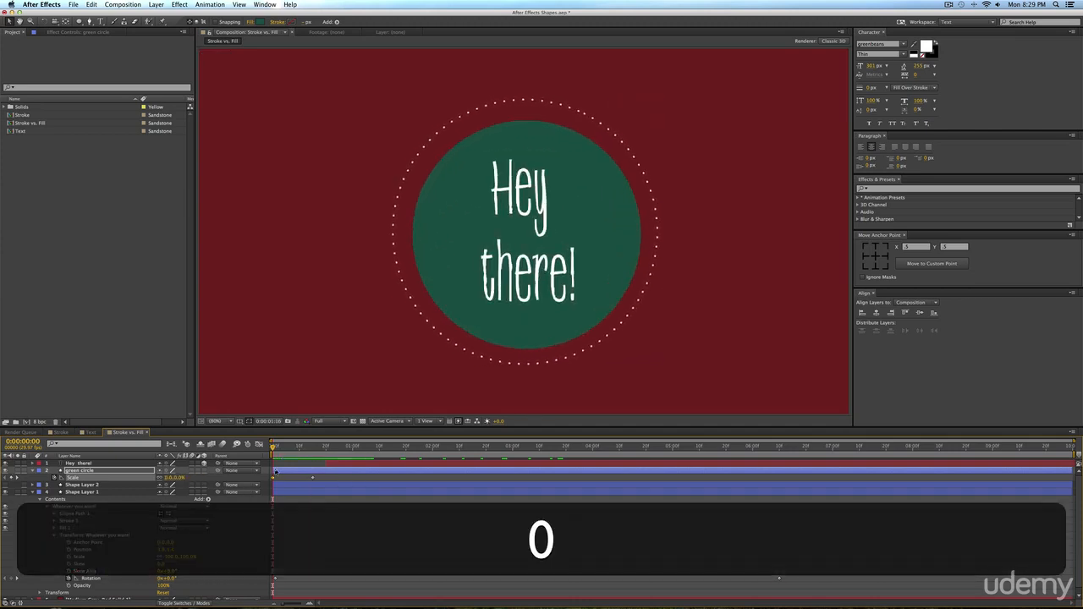
key("space")
key("space")
left_click_drag(331, 470, 343, 471)
left_click_drag(273, 446, 326, 449)
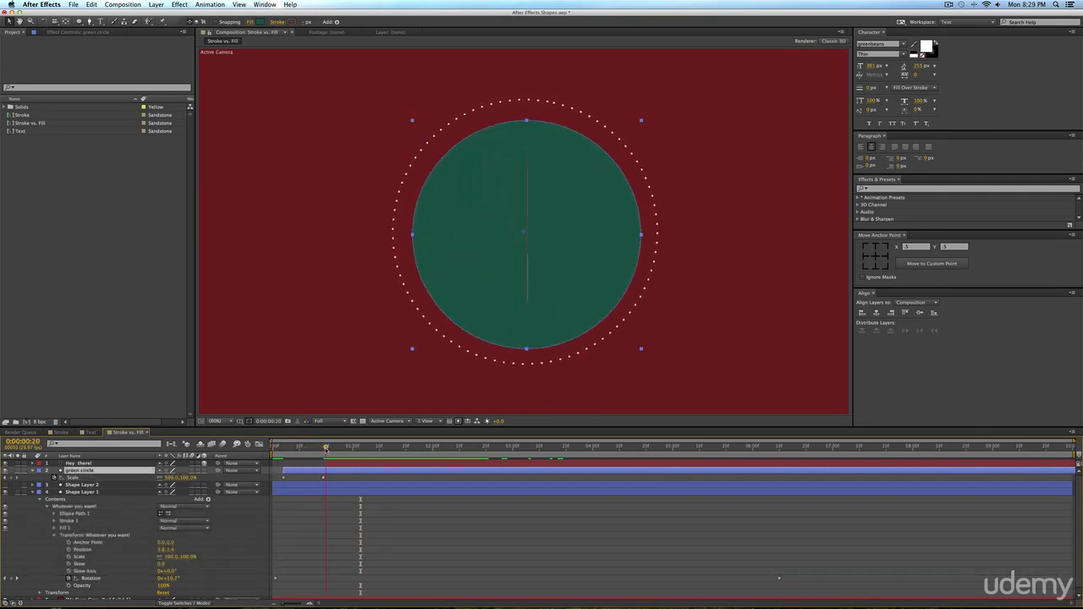
Apply Easy Ease to both Scale keyframes of the green circle.
left_click(262, 481)
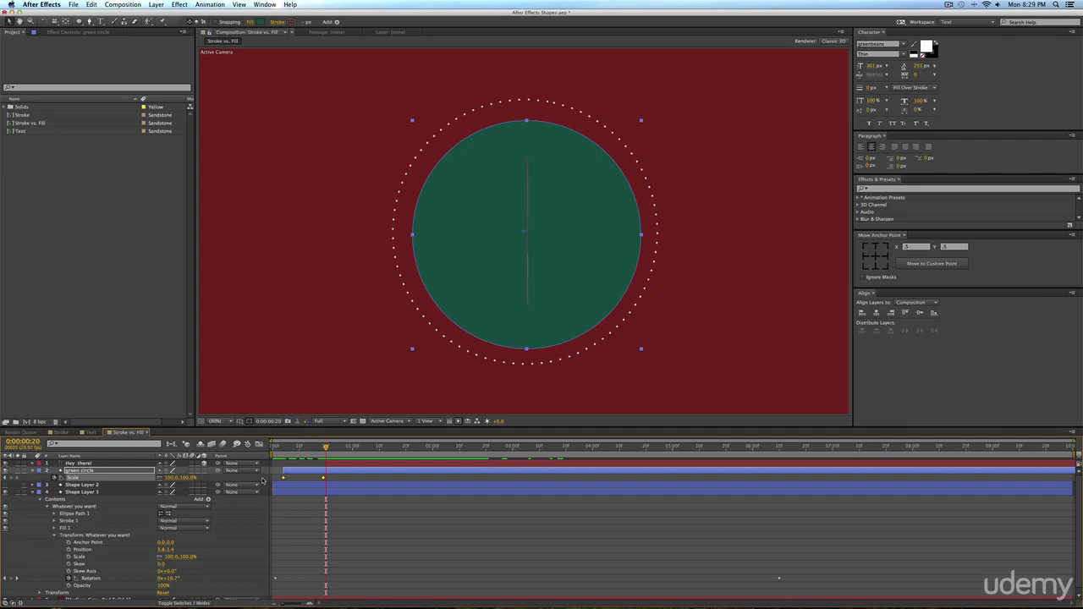
key("F9")
key("j")
left_click_drag(356, 475, 276, 473)
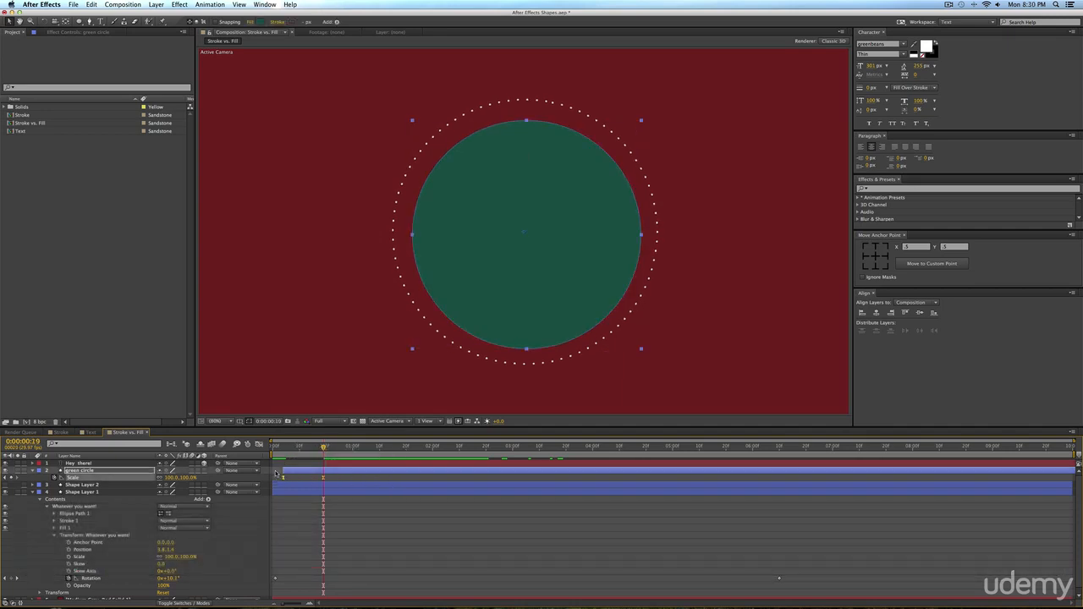
Fit the green circle's Scale value graph to view and bend the curve so it overshoots 100% before settling.
left_click(260, 443)
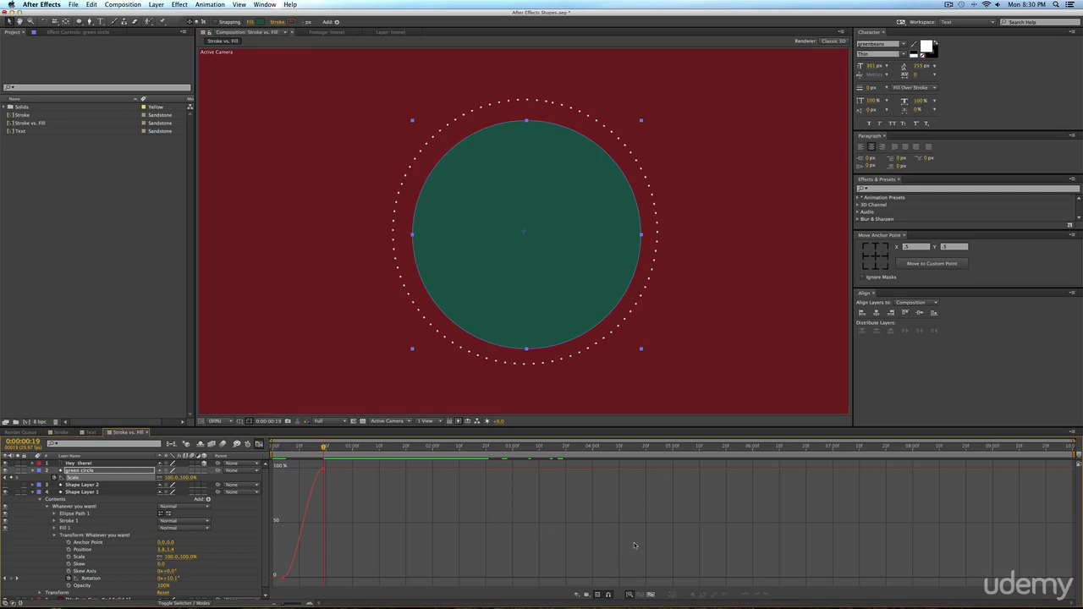
left_click(651, 595)
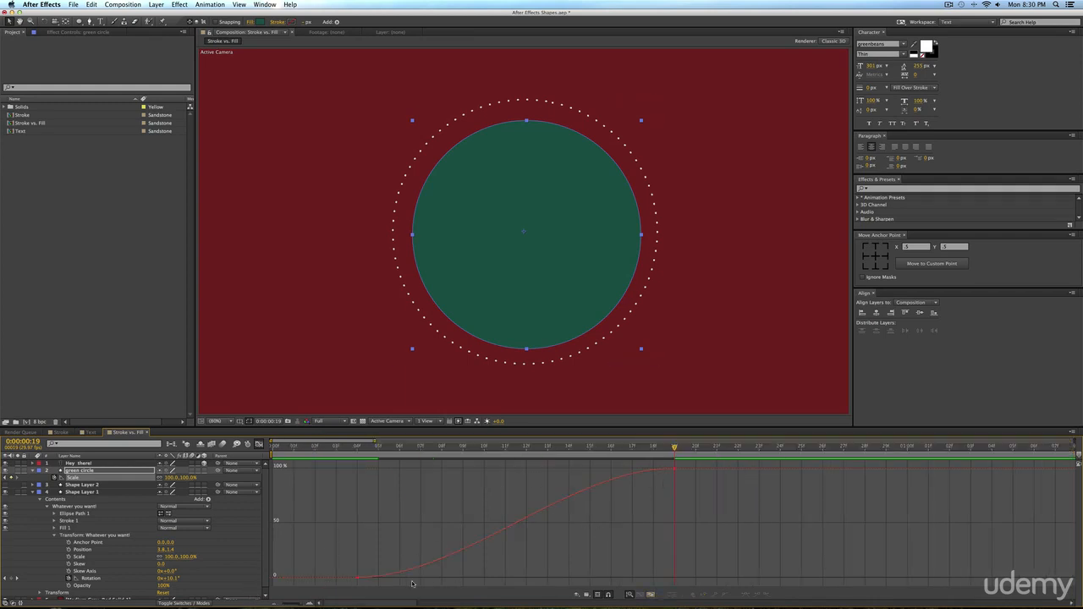
left_click(357, 581)
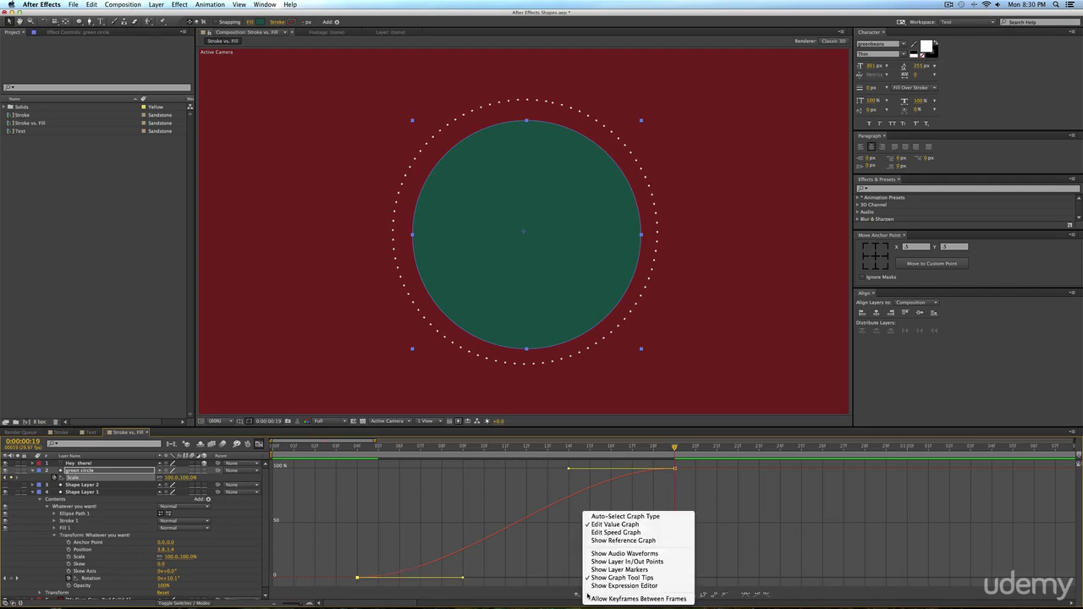
left_click(603, 593)
left_click(624, 523)
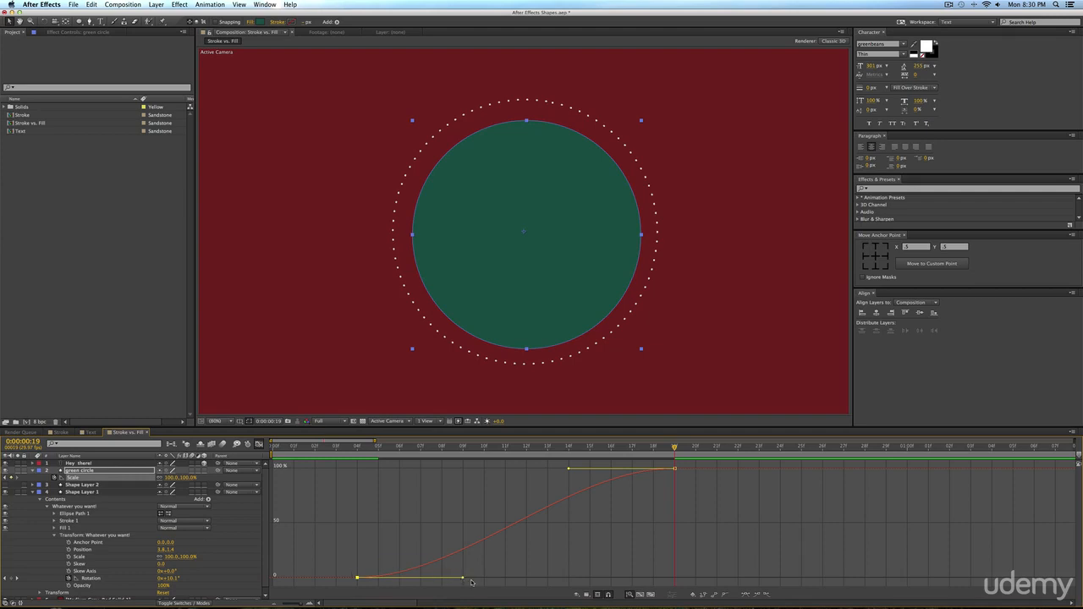
left_click_drag(464, 579, 635, 500)
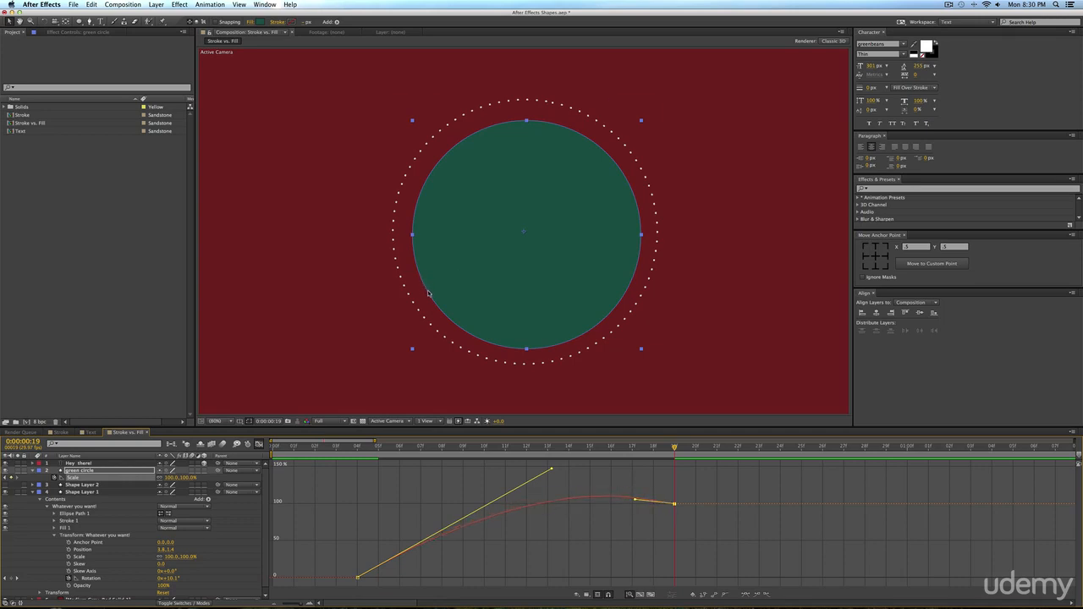
Preview the green circle's overshoot and scrub through its scaling frames.
key("0")
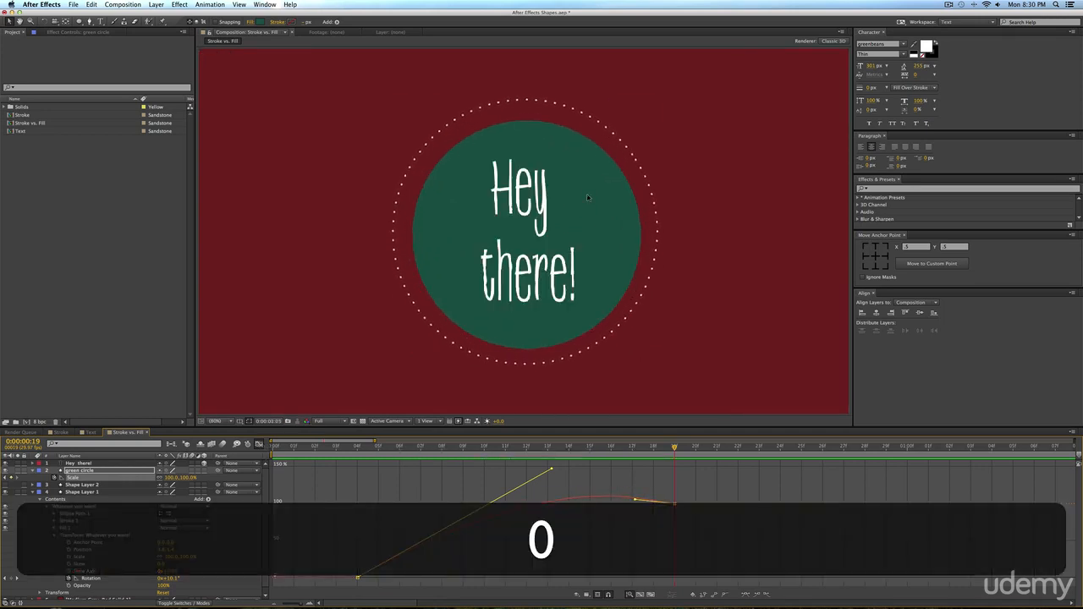
key("space")
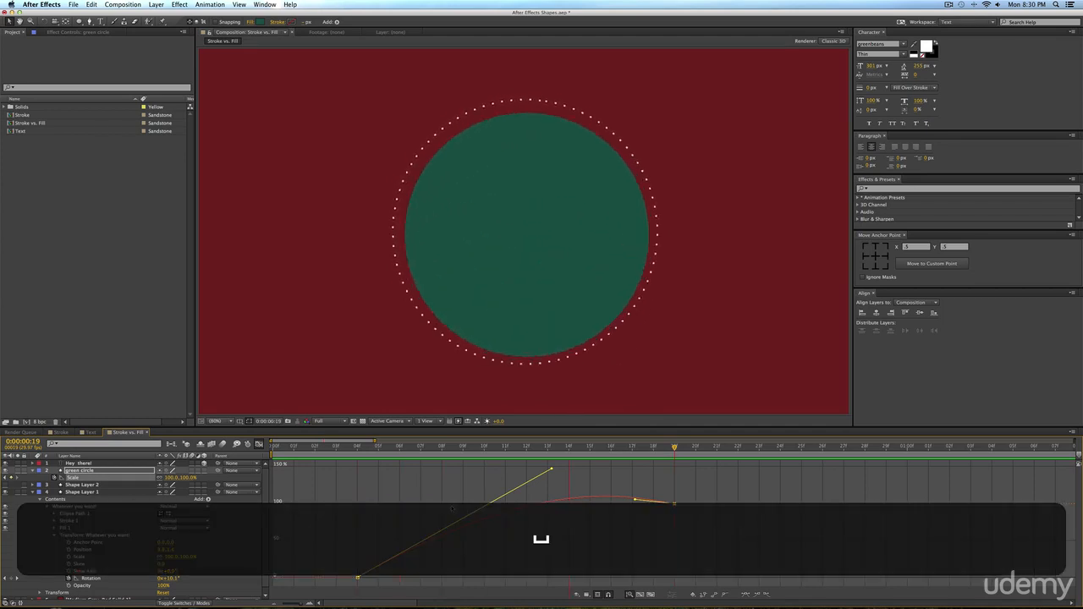
key("0")
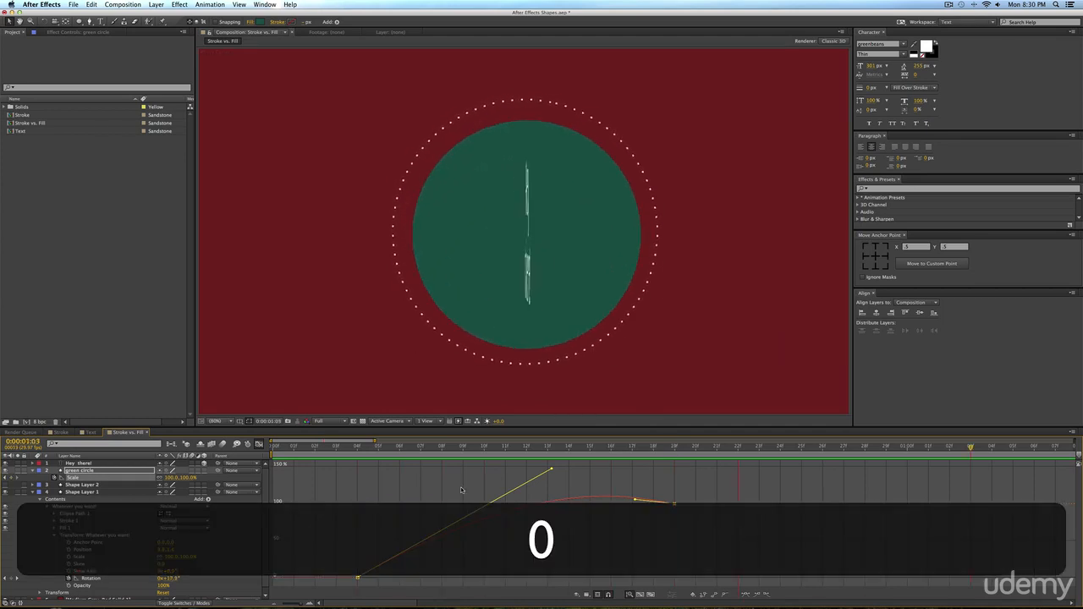
key("space")
left_click(358, 448)
left_click_drag(359, 450, 671, 463)
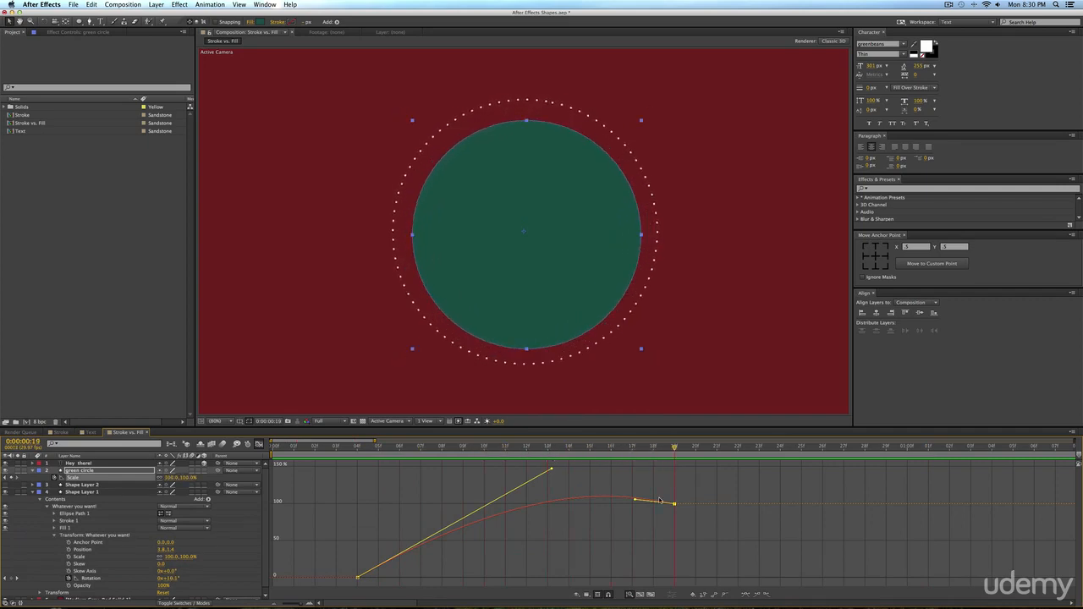
Steepen the start of the Scale curve, lengthen the last keyframe's incoming handle, and preview the earlier overshoot.
left_click_drag(635, 499, 464, 469)
key("0")
key("space")
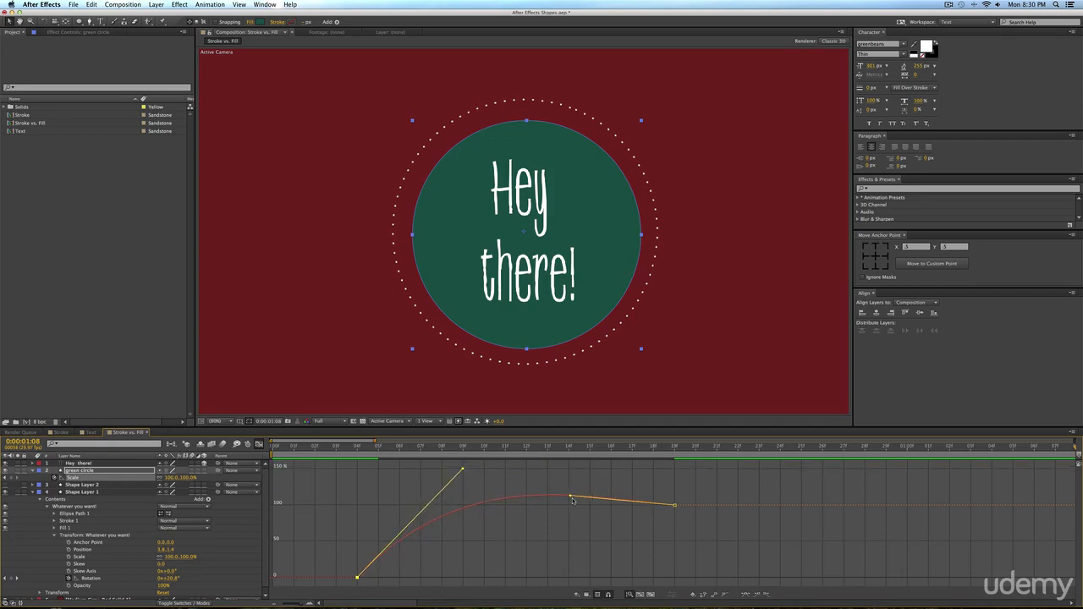
left_click_drag(570, 498, 522, 498)
key("KP_0")
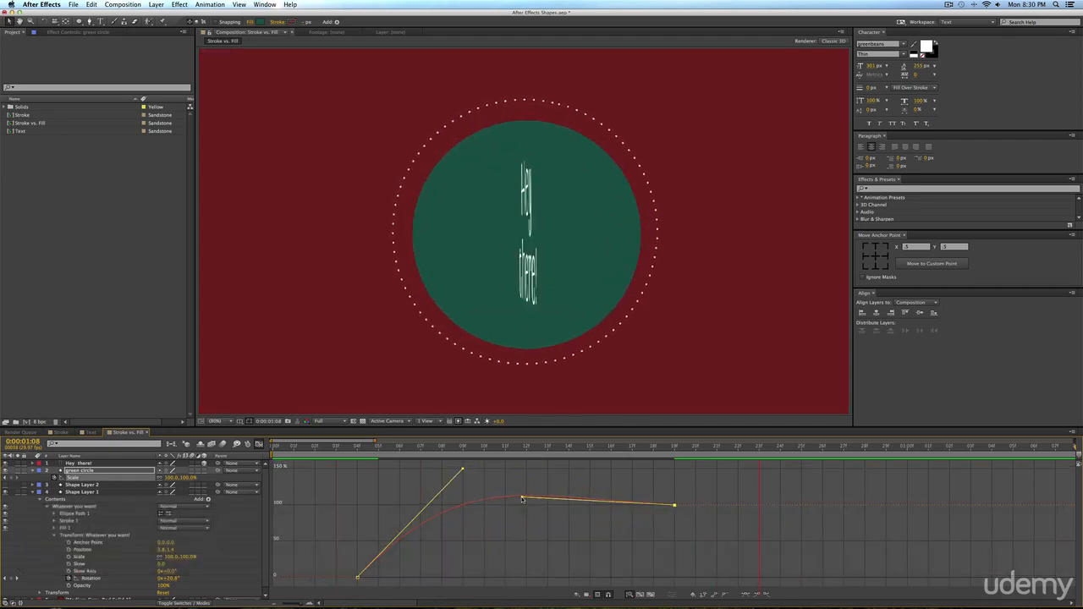
key("space")
key("KP_0")
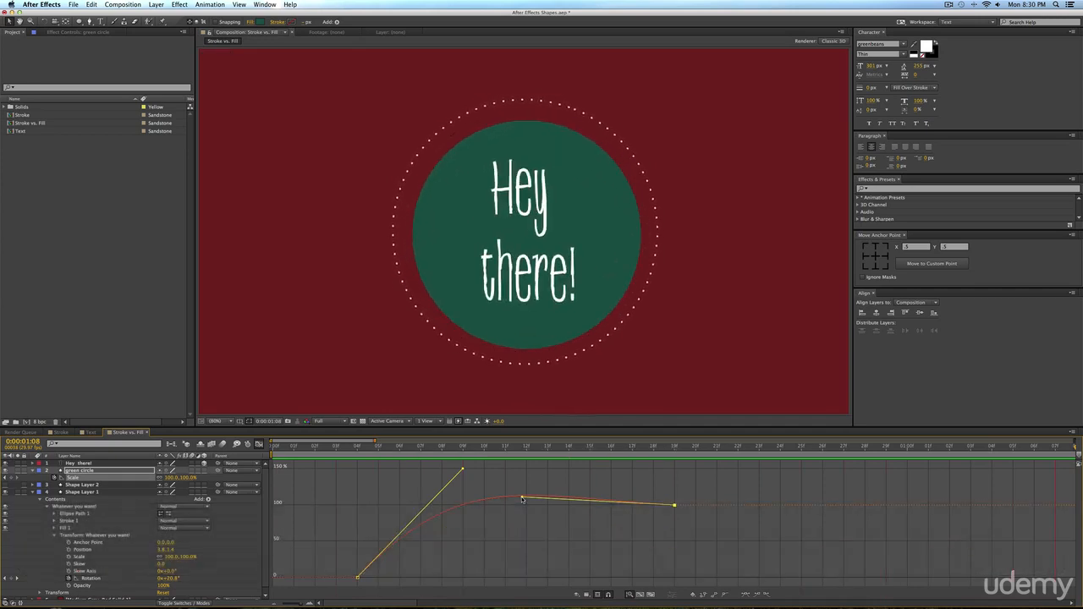
key("space")
Leave the Scale graph and reveal the Y Rotation keyframes of the "Hey there!" layer.
left_click(259, 444)
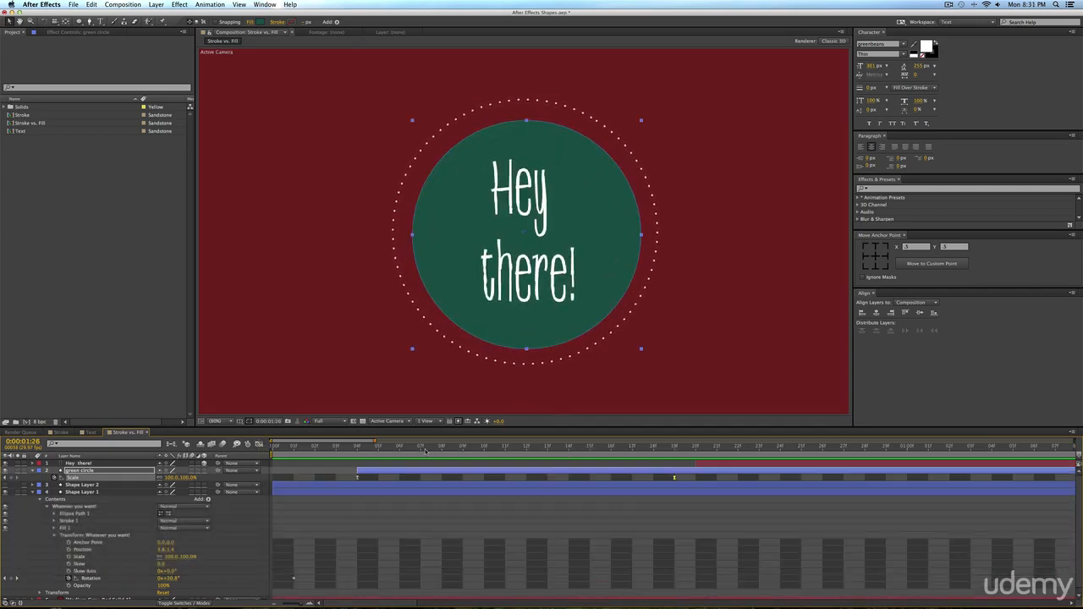
key("minus")
key("minus")
key("minus")
key("minus")
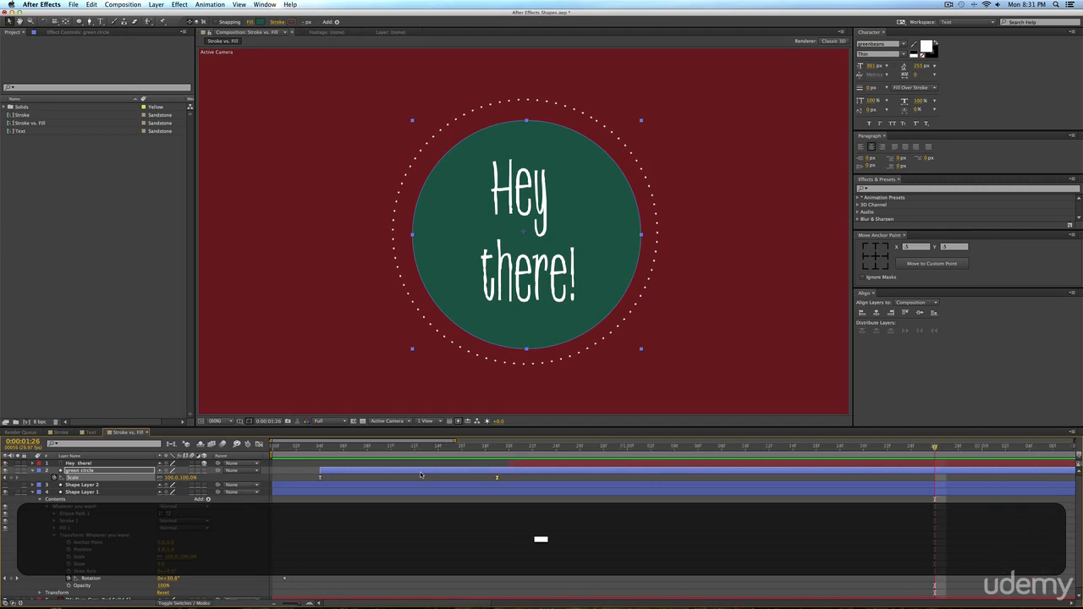
left_click(461, 465)
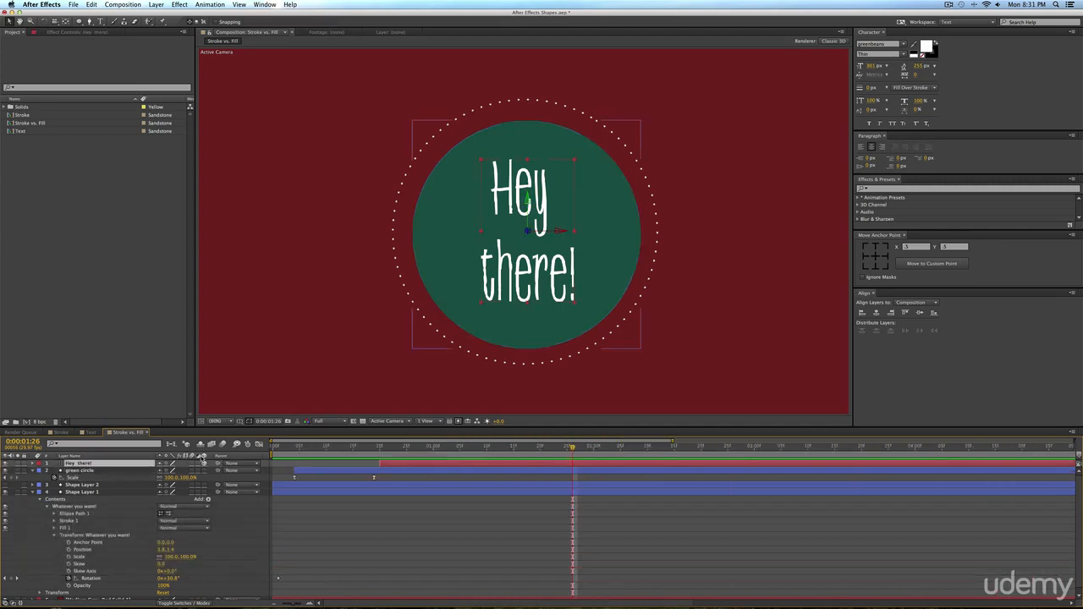
key("u")
left_click(295, 471)
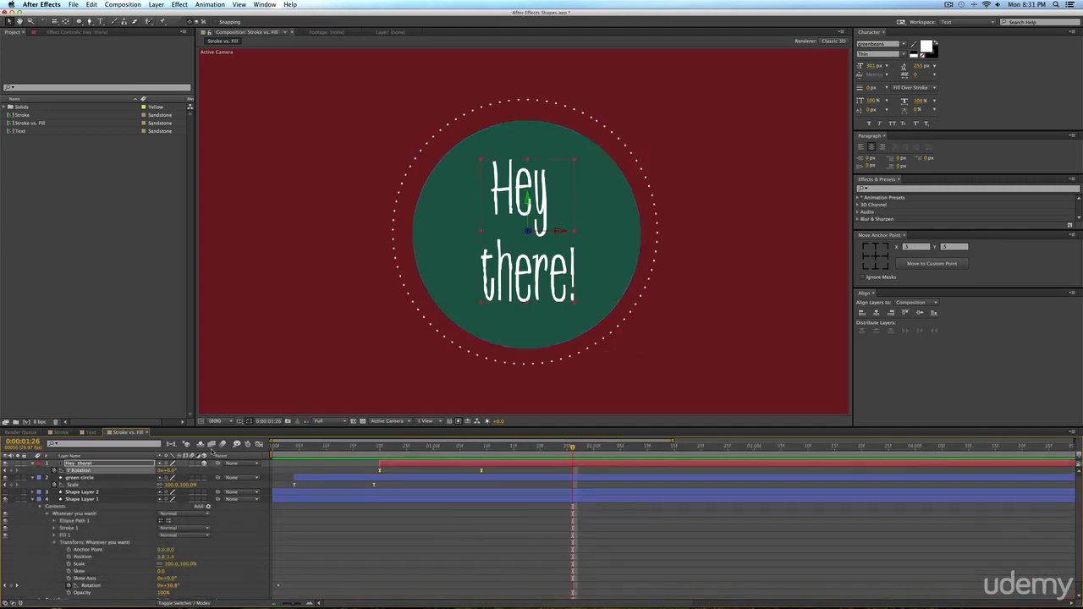
Lengthen both ease handles on the text's Y Rotation value graph for a steeper S-curve and preview it.
left_click(259, 444)
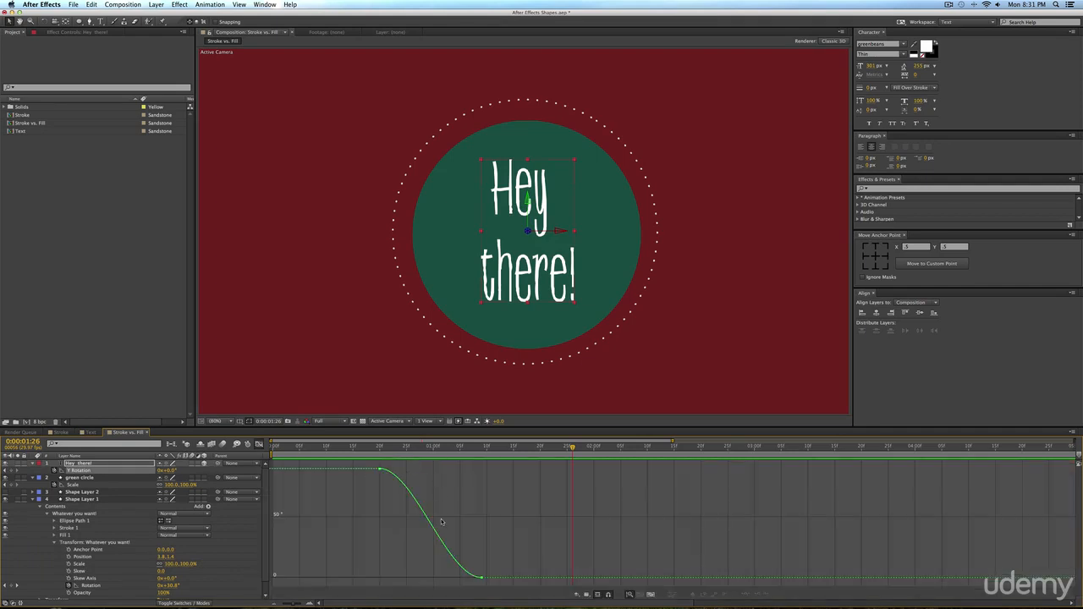
left_click(377, 468)
left_click_drag(415, 470, 462, 467)
left_click_drag(446, 576, 386, 578)
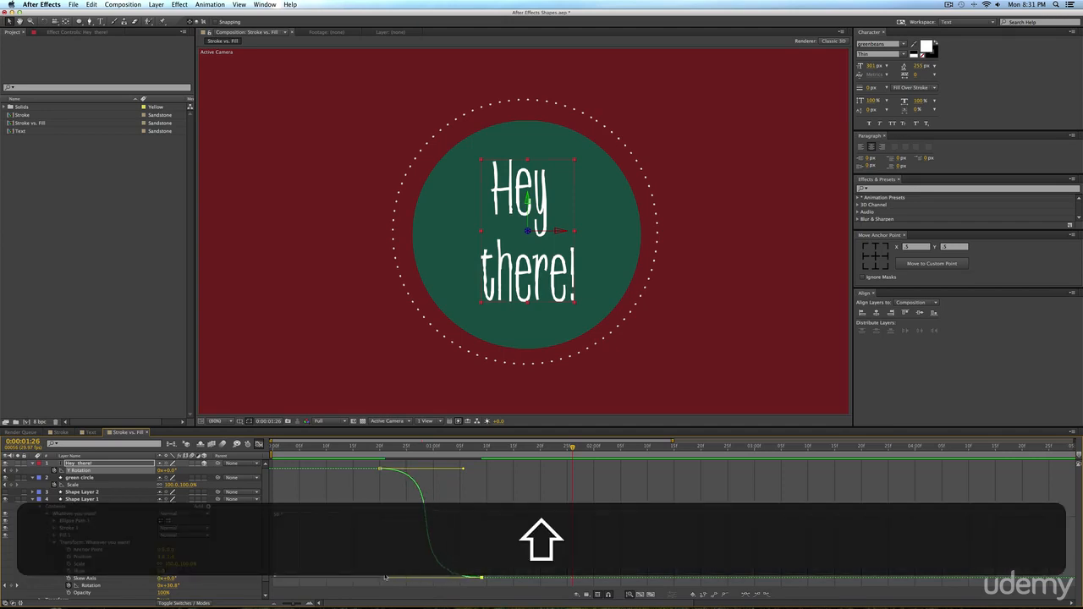
key("shift+0")
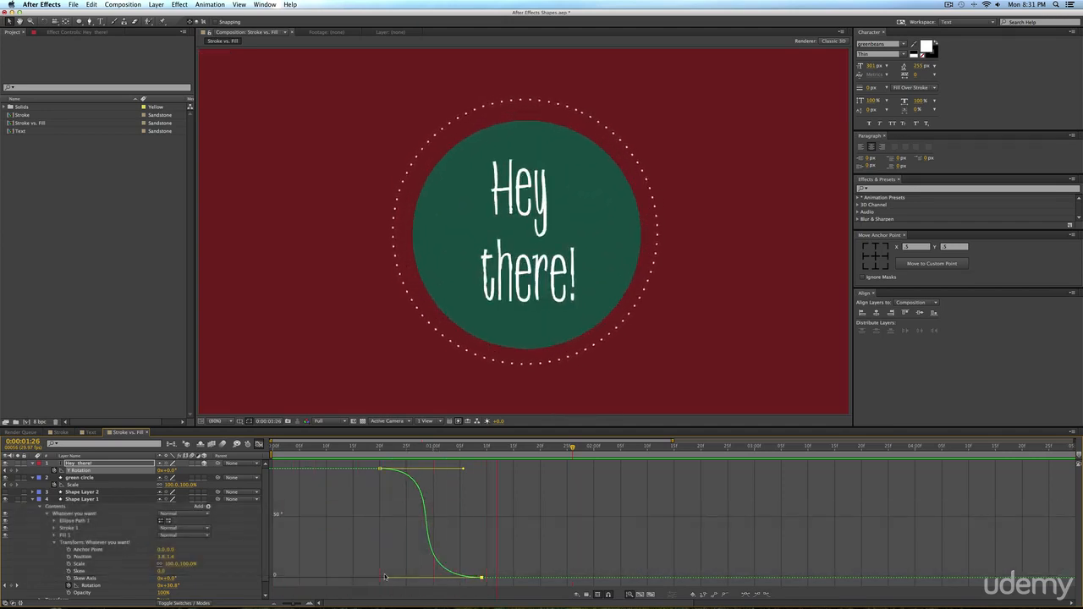
key("space")
Shorten the first Y Rotation keyframe's outgoing handle until the text's turn starts fast and eases out, previewing the motion.
left_click_drag(463, 468, 452, 471)
key("shift+0")
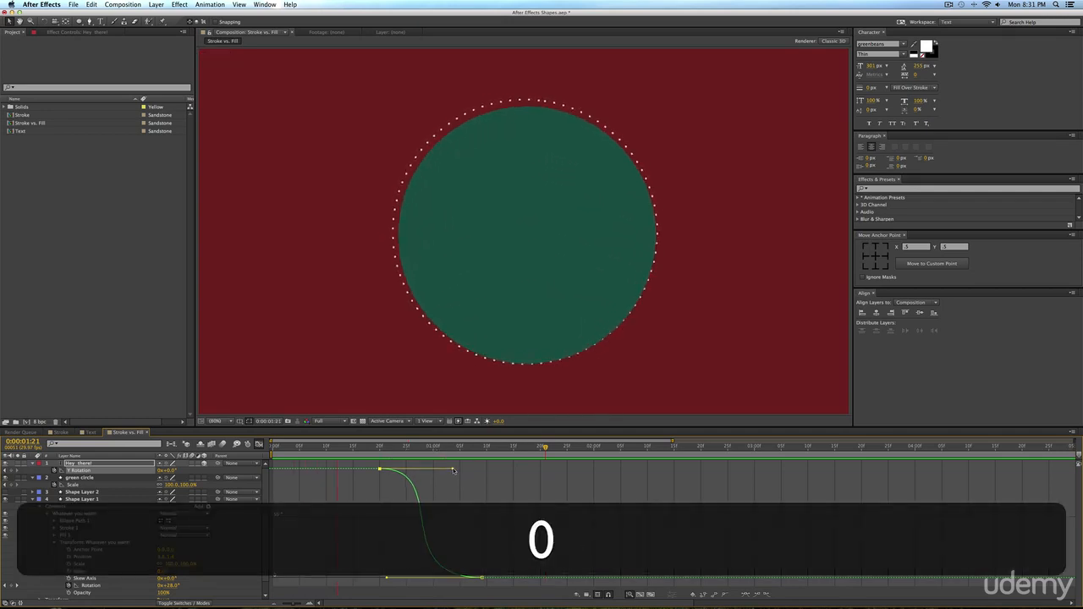
key("space")
left_click_drag(452, 471, 382, 470)
key("shift+0")
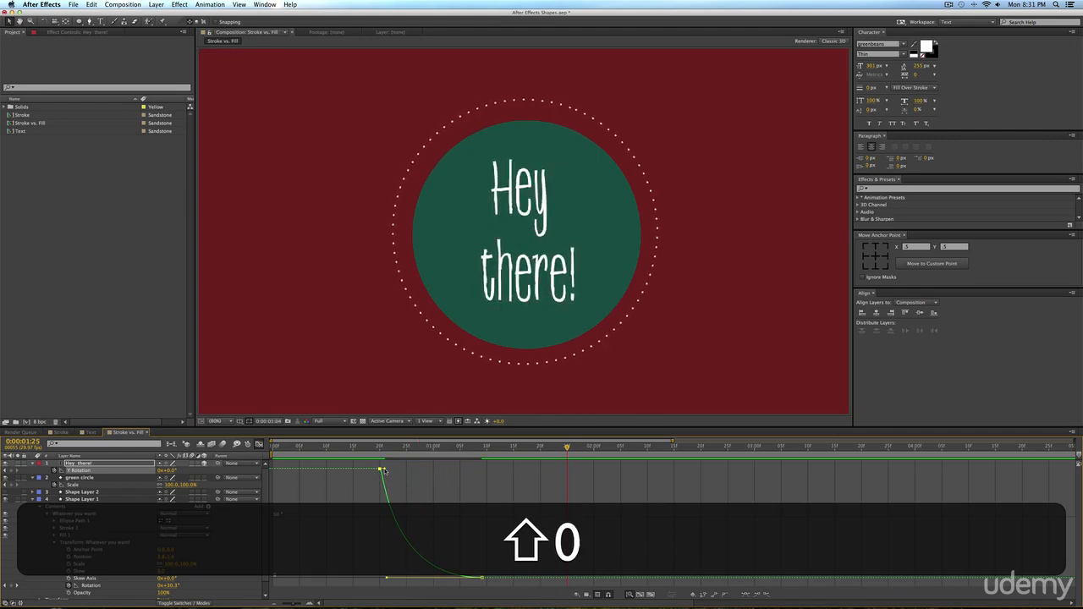
key("0")
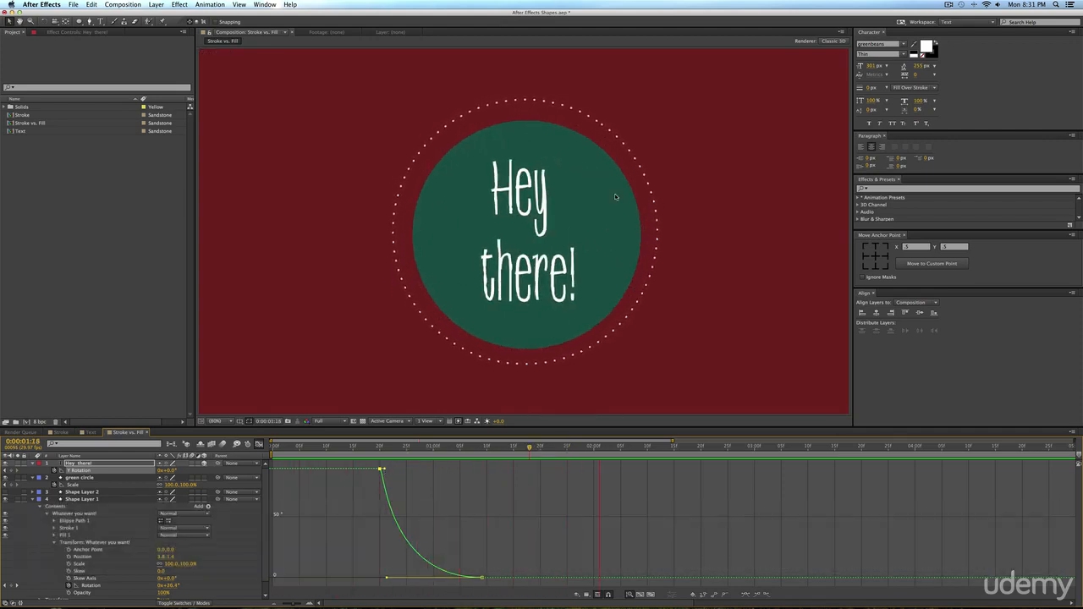
key("space")
key("0")
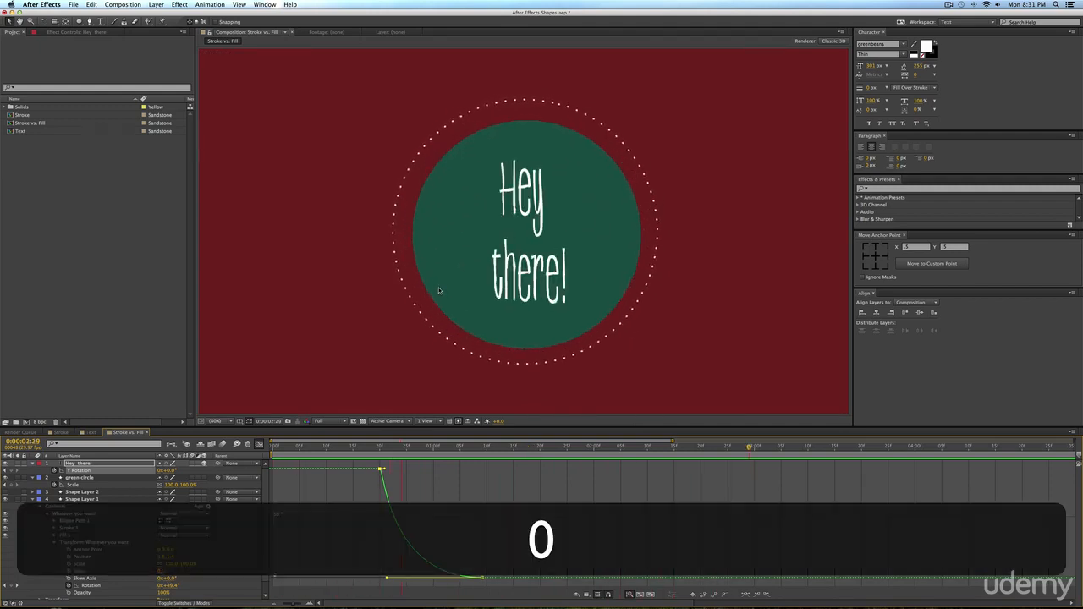
Collapse all layers back to the layer-bar view and delete the unused Shape Layer 2.
key("super+a")
key("s")
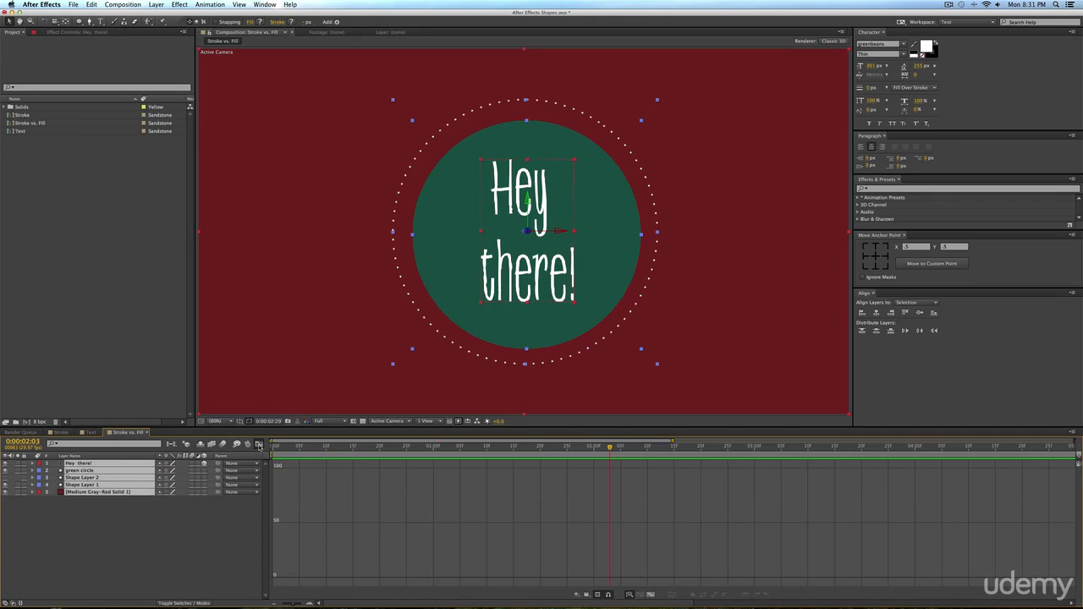
left_click(259, 445)
left_click(483, 521)
left_click(379, 477)
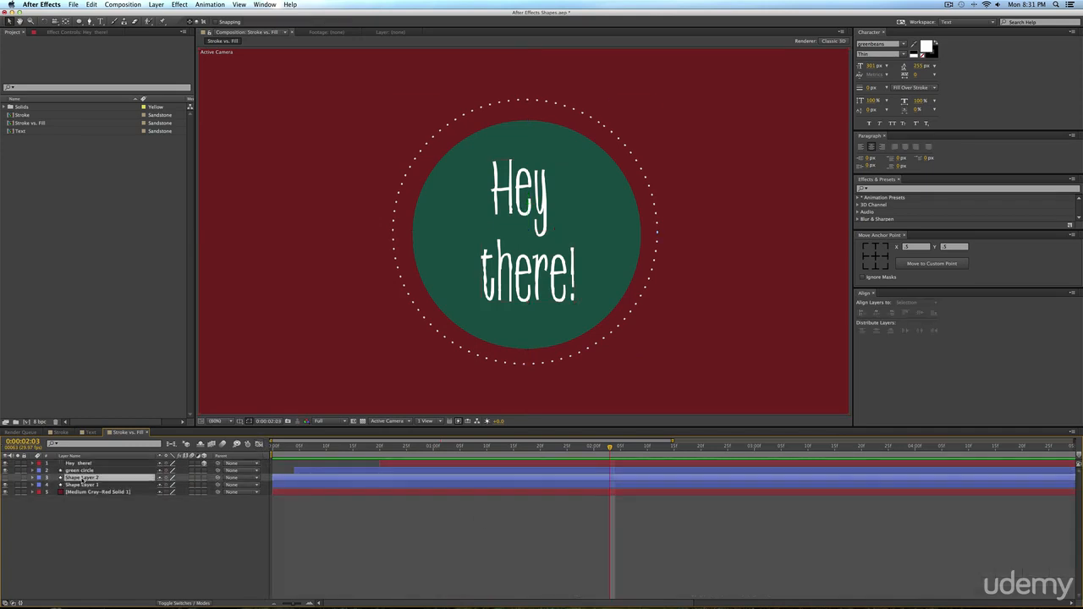
key("BackSpace")
Preview the complete animation of the dotted circle, green circle and text.
key("0")
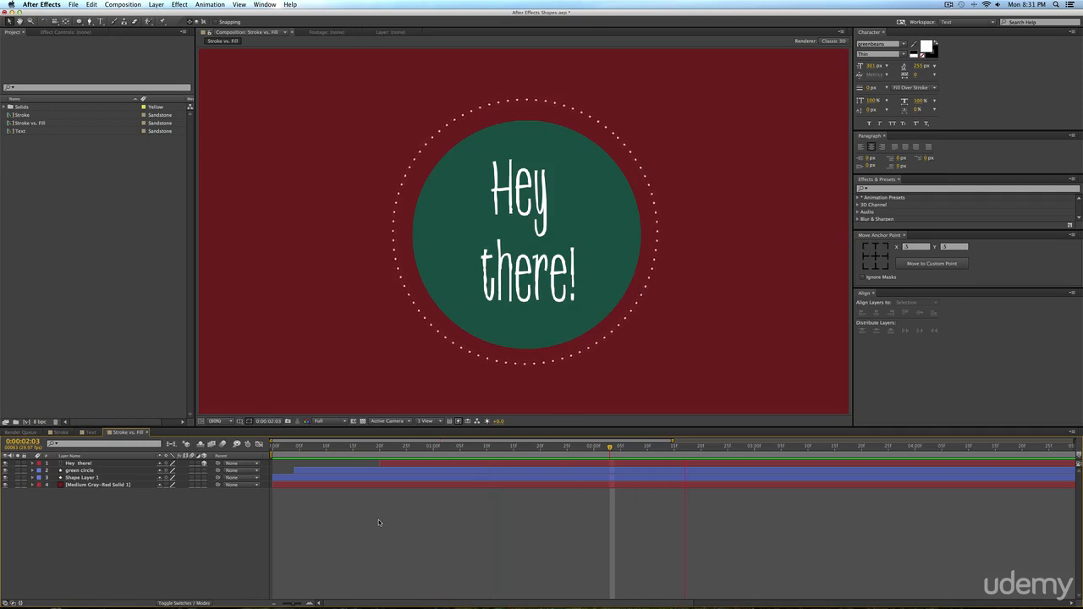
key("space")
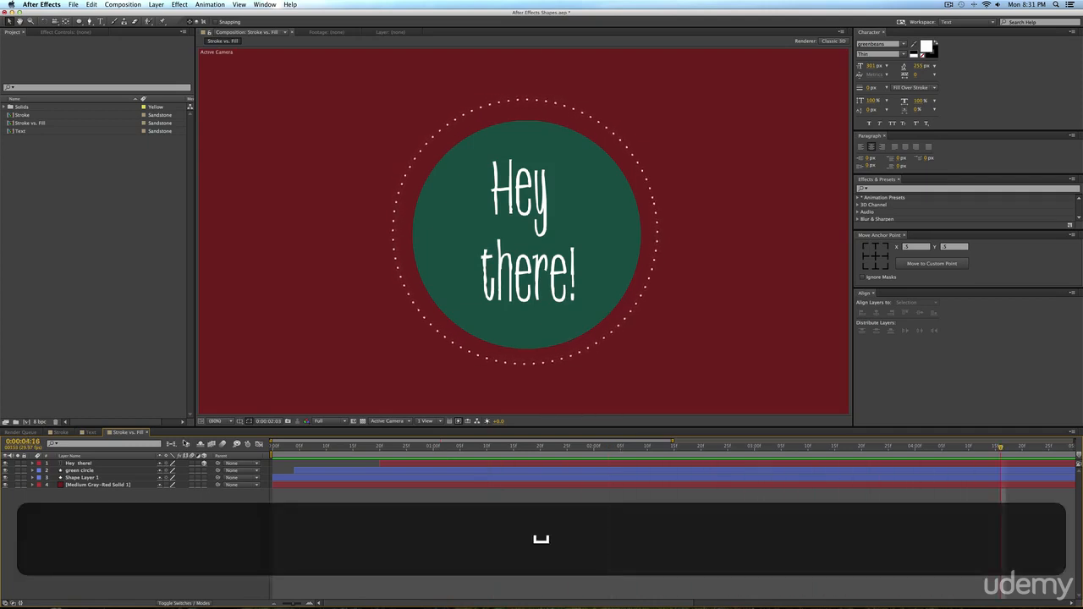
key("0")
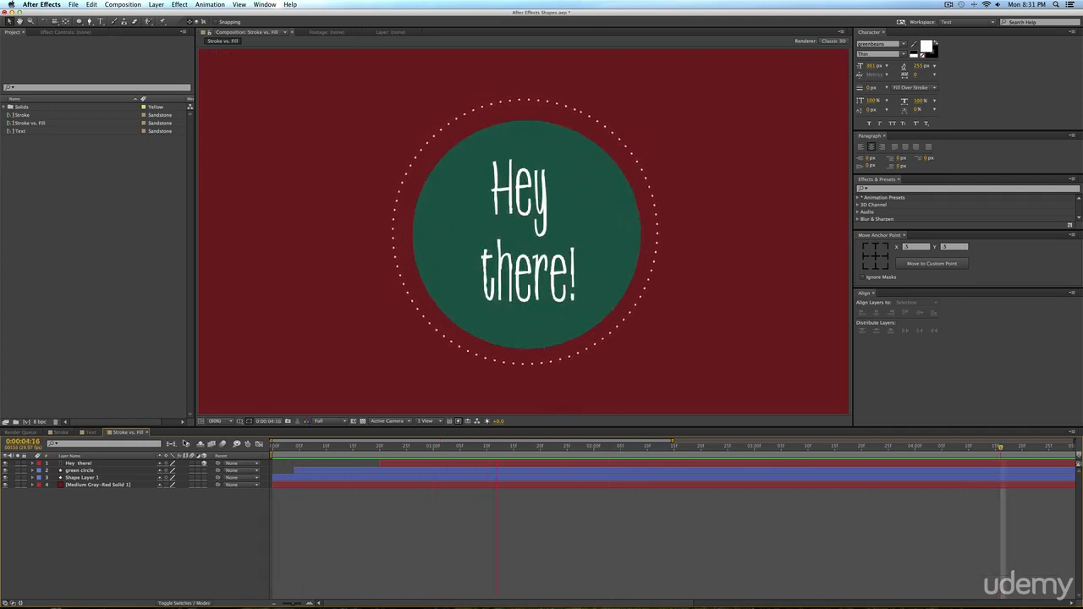
key("space")
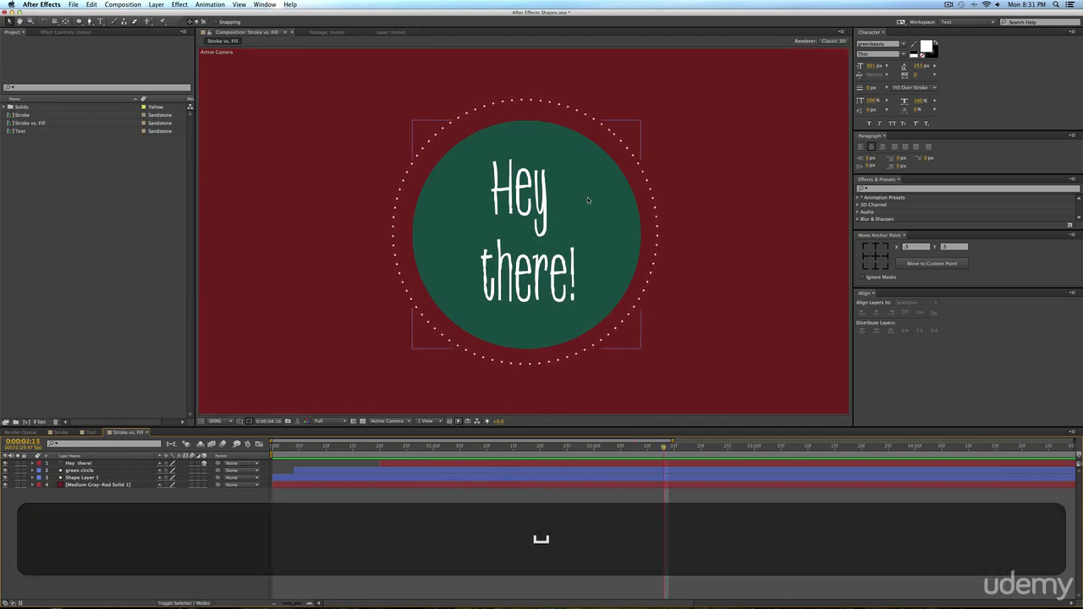
left_click(949, 4)
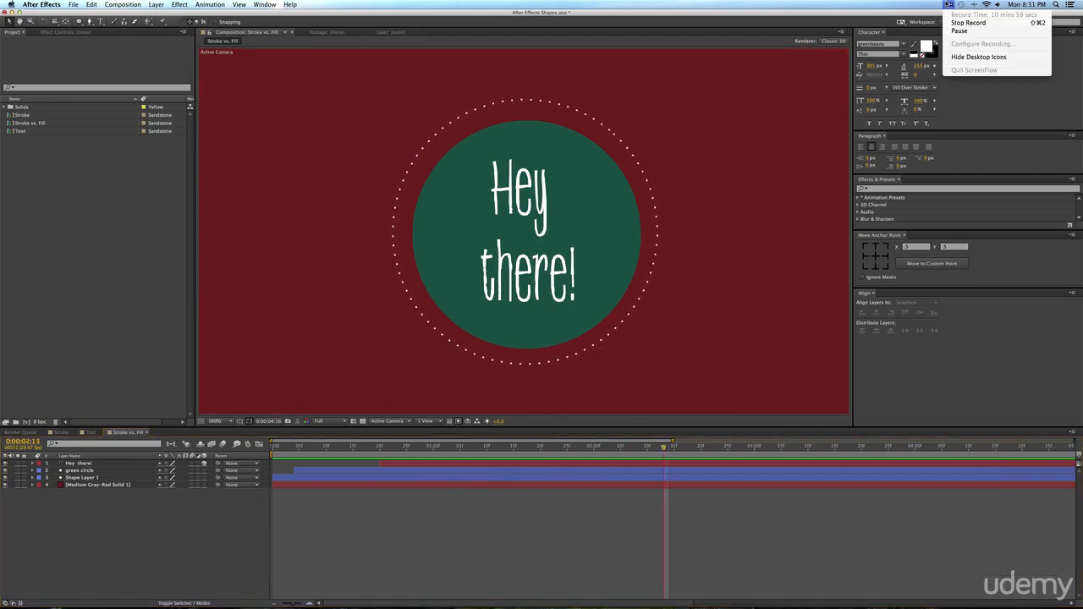
left_click(893, 8)
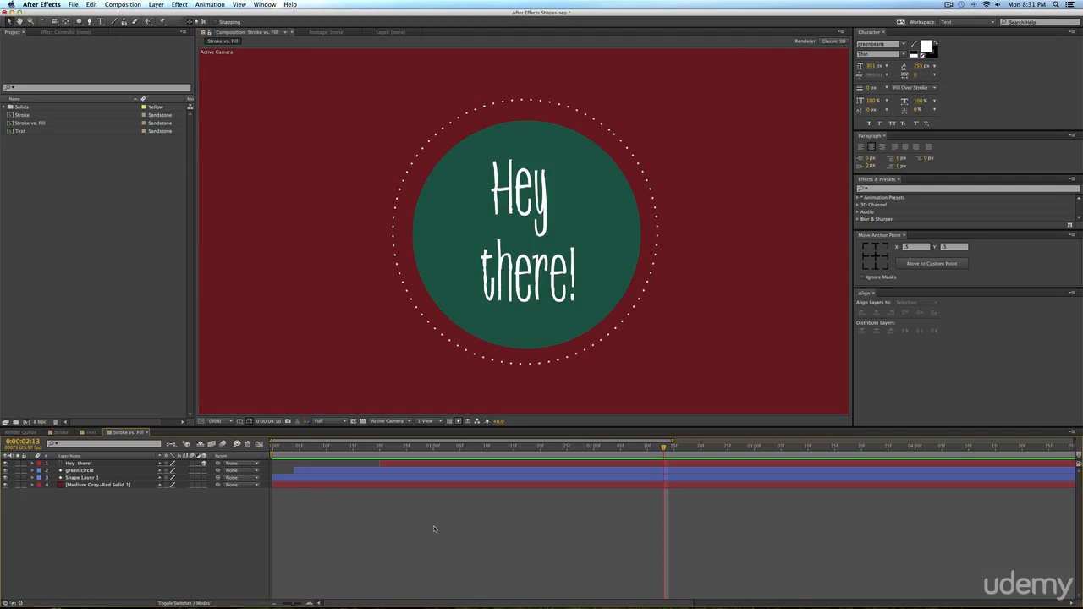
Scrub the timeline from the green circle's scale-up to the text's entrance and preview the full composition.
left_click(346, 447)
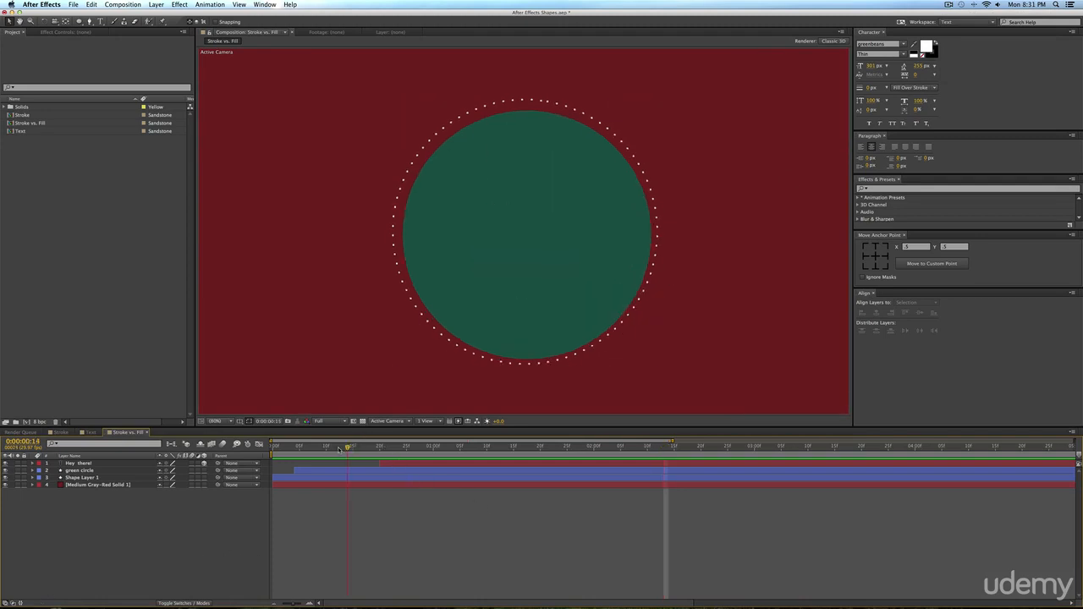
left_click_drag(340, 448, 461, 448)
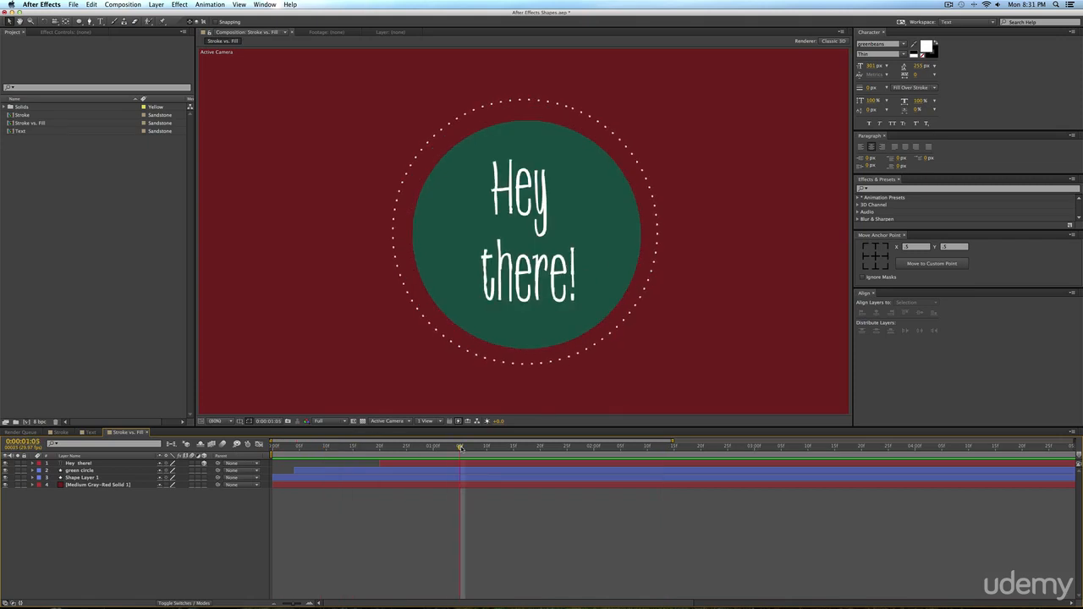
key("KP_0")
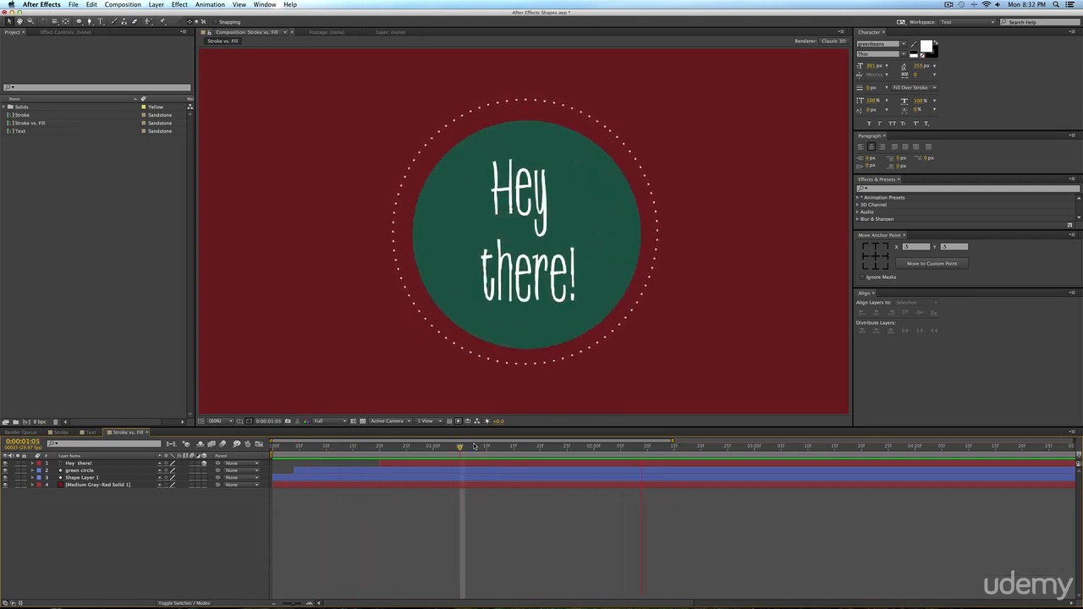
key("KP_0")
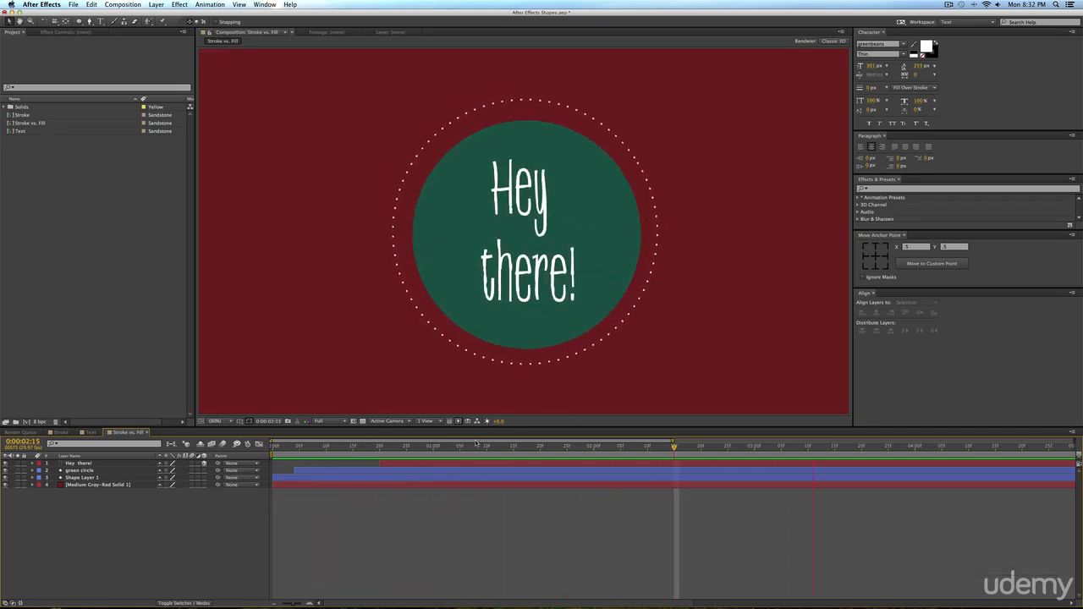
key("space")
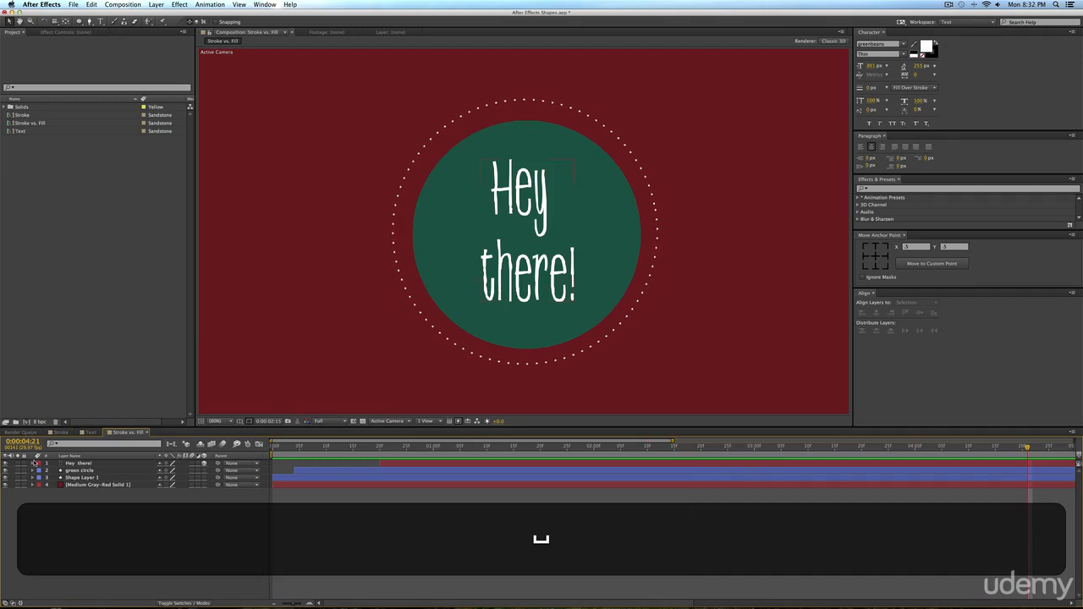
Show only the Scale property of the "Hey there!" text layer in the timeline.
left_click(33, 464)
left_click(80, 464)
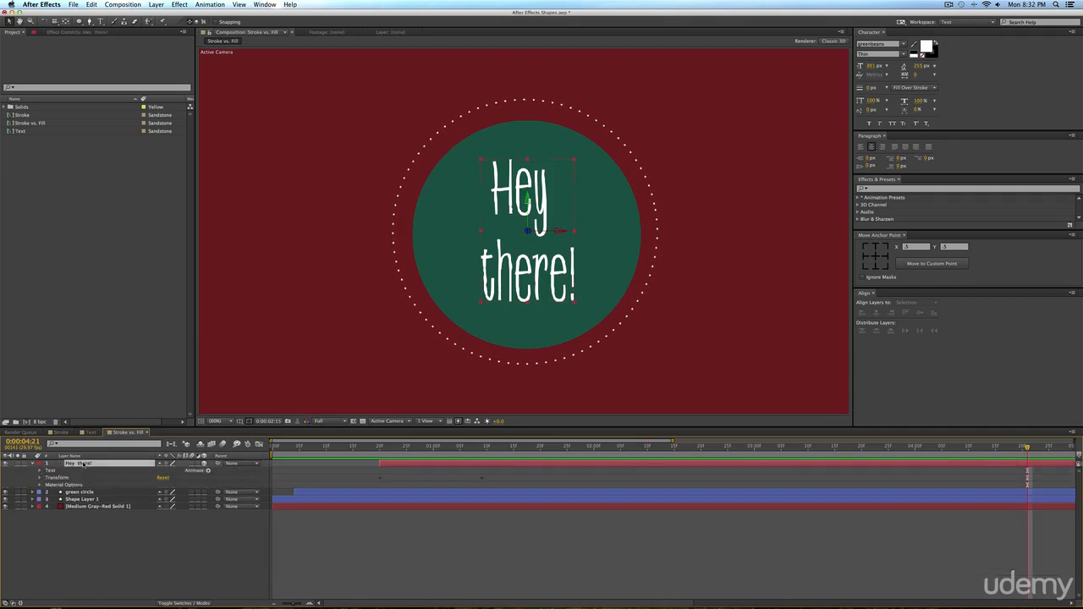
key("p")
key("s")
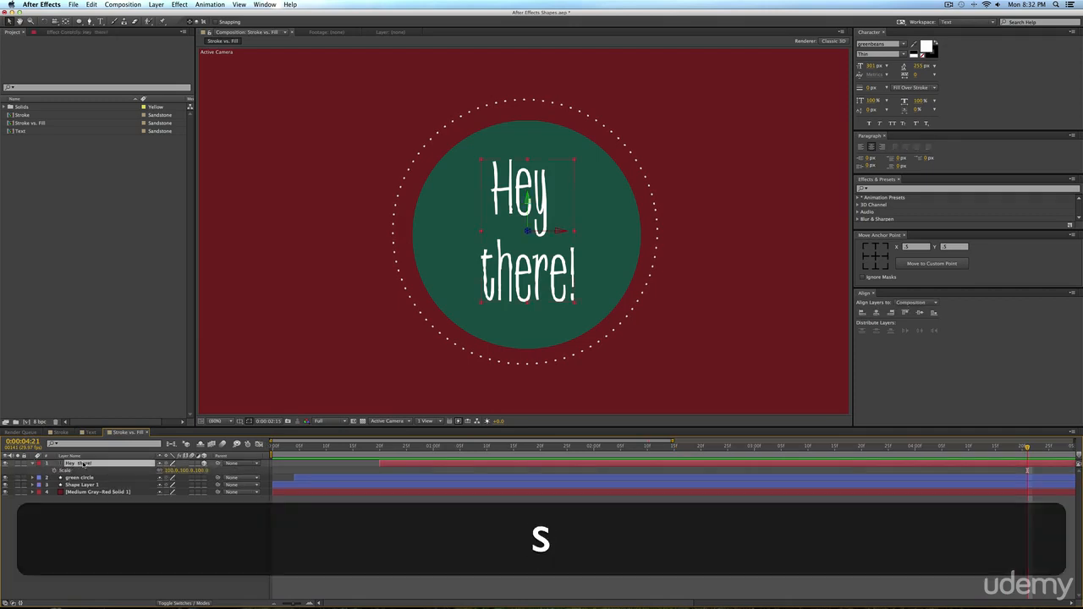
Replay the composition preview to review how the circles and text animate together.
key("KP_0")
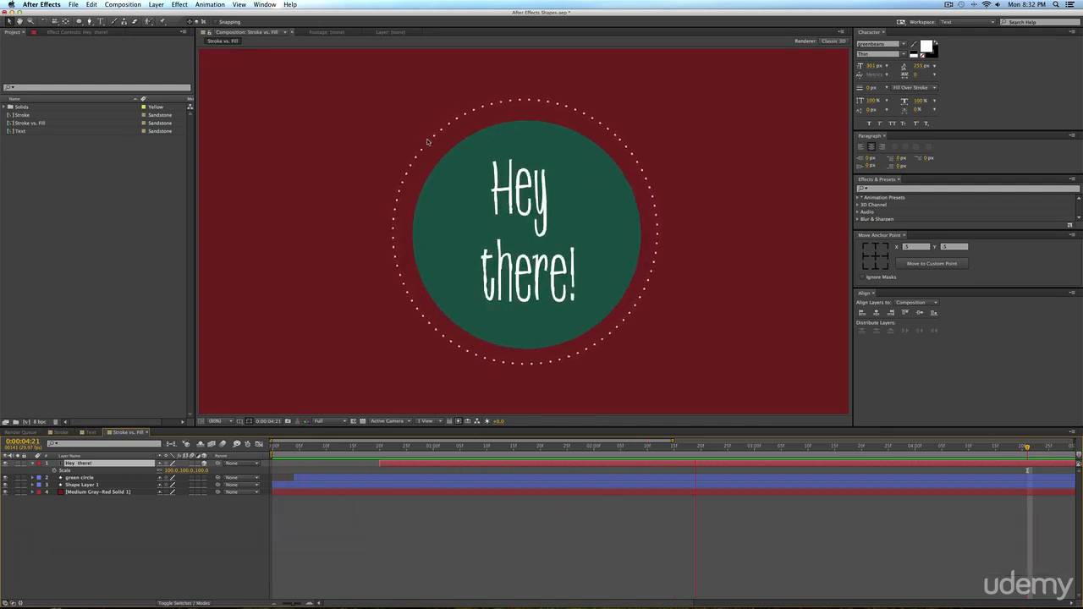
key("KP_0")
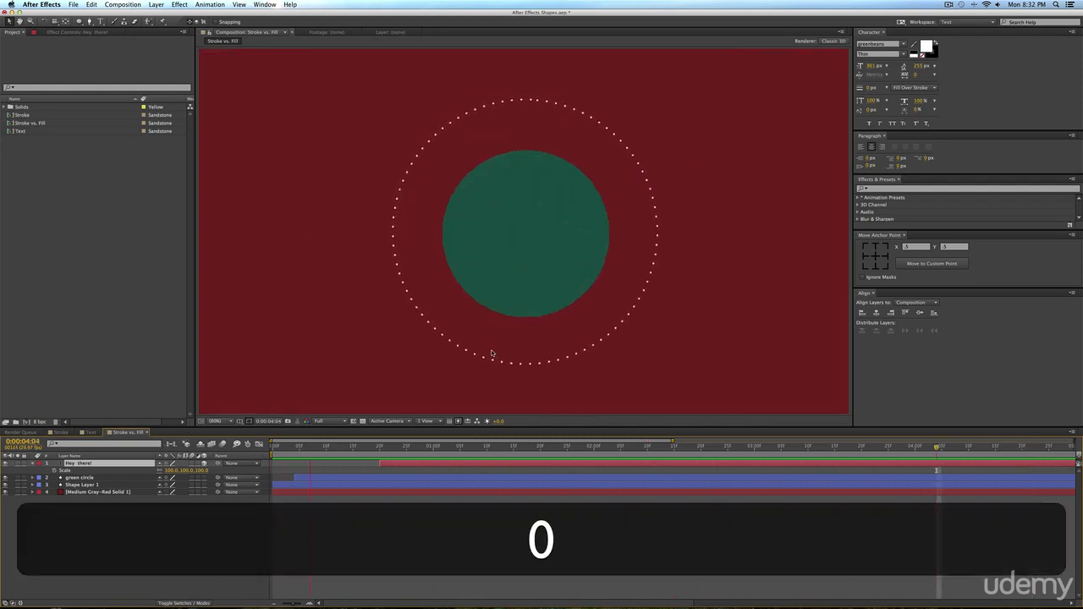
key("space")
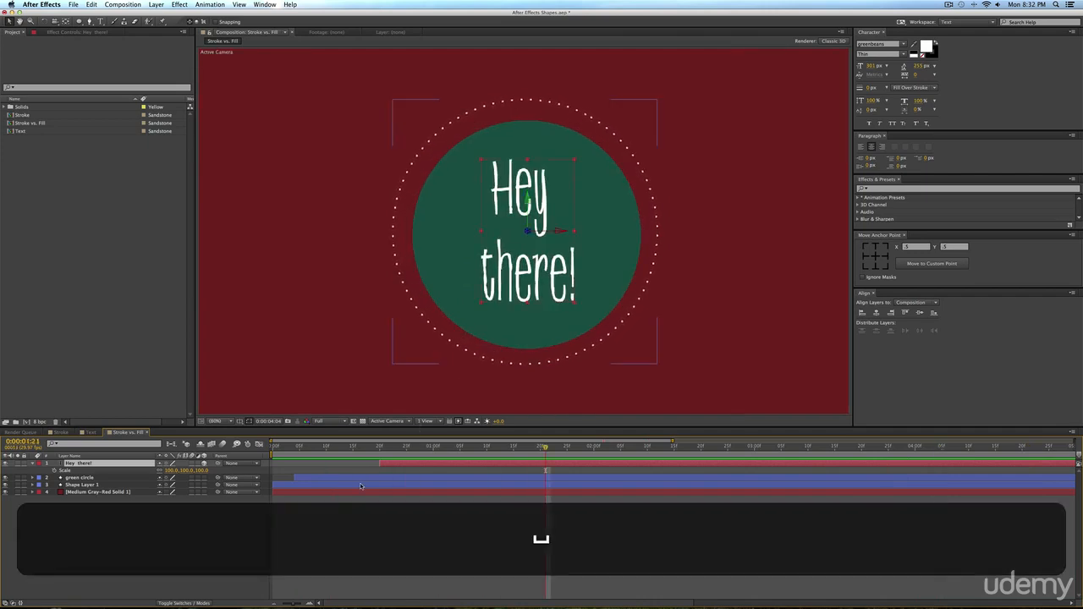